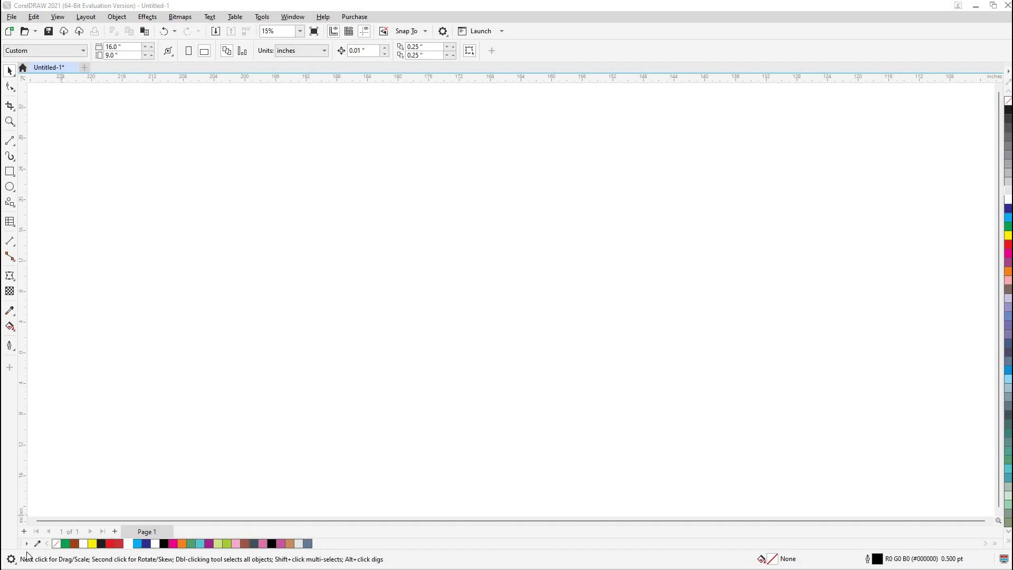
Draw a rectangle on the page sized 120 by 36 inches.
{"action": "left_click", "coordinate": [10, 174]}
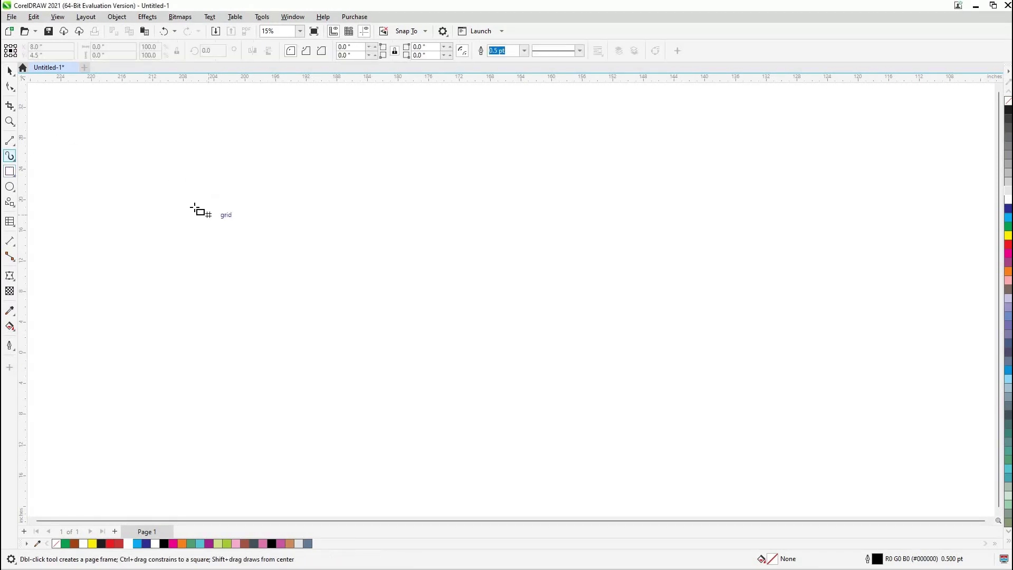
{"action": "left_click_drag", "start_coordinate": [195, 206], "coordinate": [500, 306]}
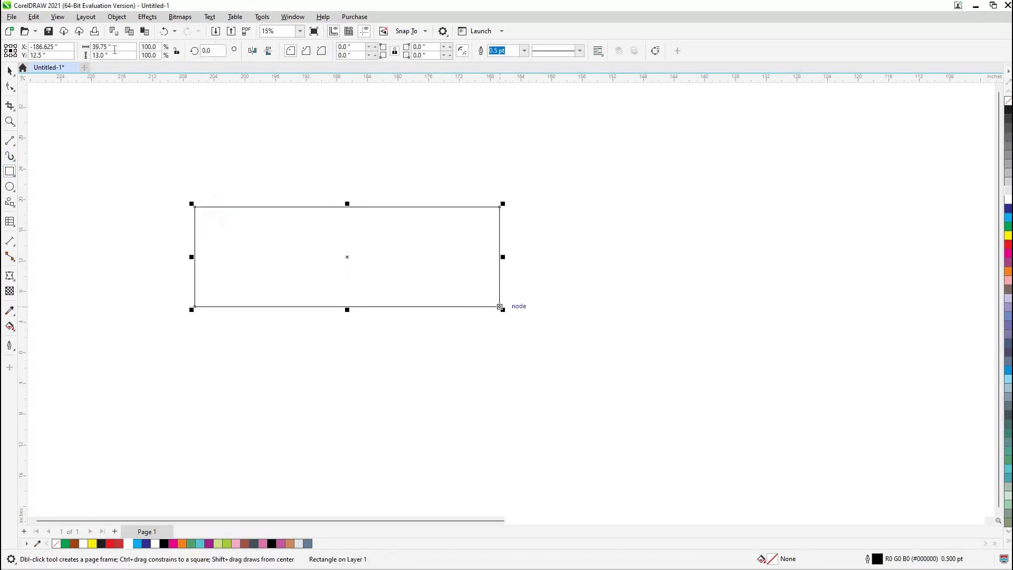
{"action": "left_click", "coordinate": [115, 49]}
{"action": "key", "text": "BackSpace"}
{"action": "key", "text": "BackSpace"}
{"action": "key", "text": "BackSpace"}
{"action": "type", "text": "120"}
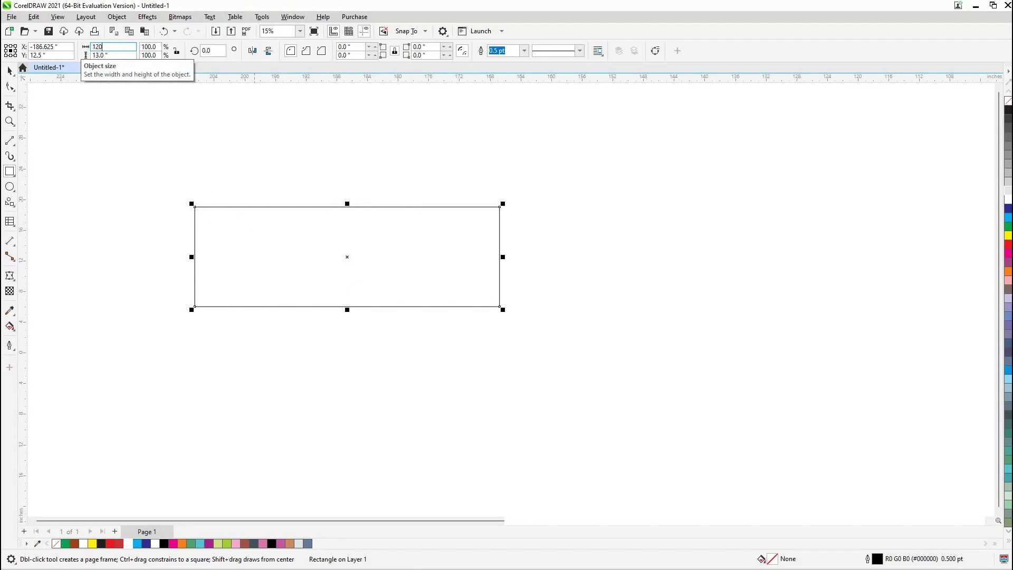
{"action": "left_click", "coordinate": [114, 57]}
{"action": "key", "text": "BackSpace"}
{"action": "type", "text": "6"}
{"action": "key", "text": "Return"}
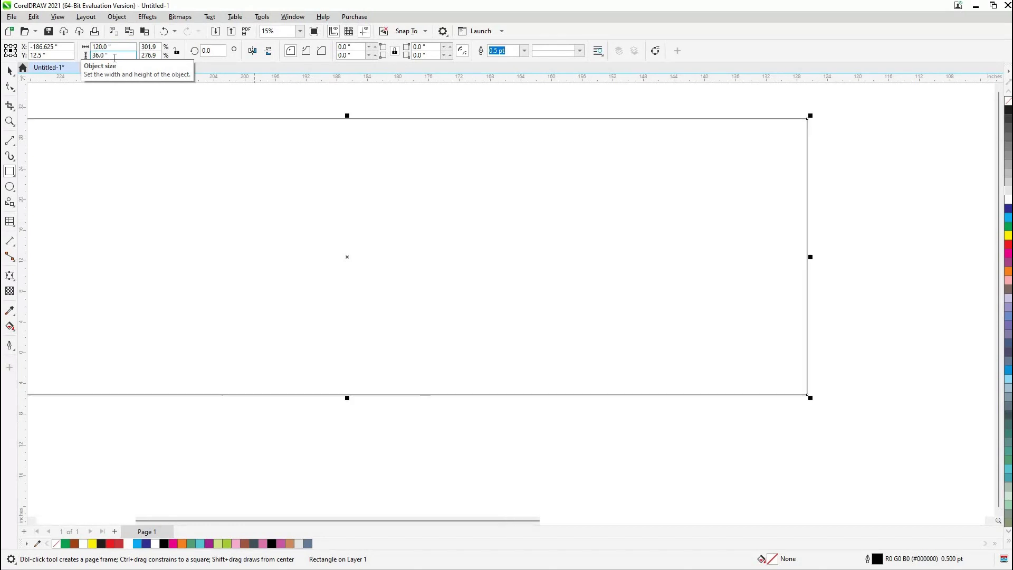
Zoom out to show the whole rectangle and deselect it.
{"action": "key", "text": "F3"}
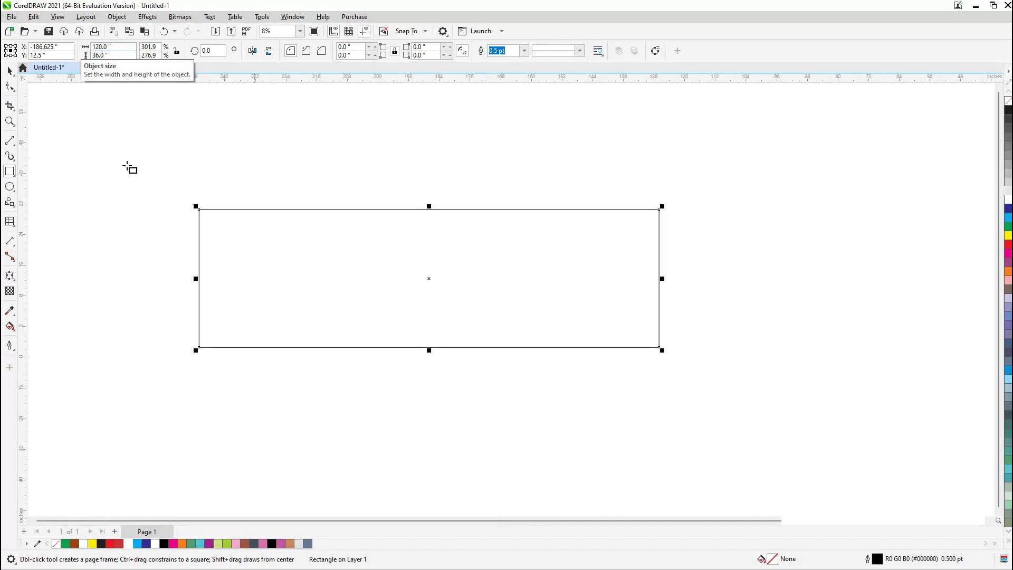
{"action": "key", "text": "space"}
{"action": "left_click", "coordinate": [182, 278]}
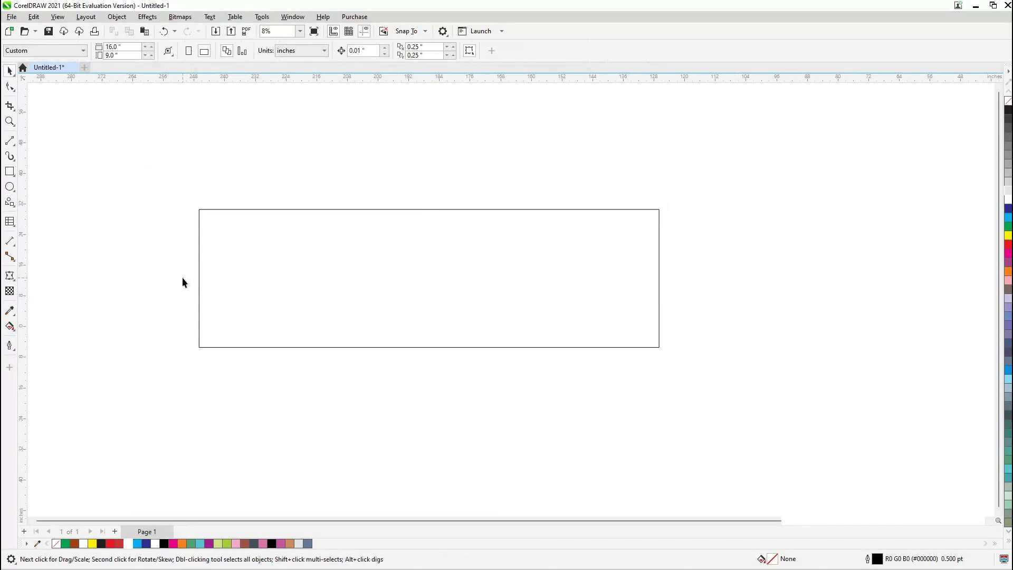
Drag a horizontal guideline to the rectangle's vertical middle.
{"action": "left_click_drag", "start_coordinate": [385, 86], "coordinate": [399, 279]}
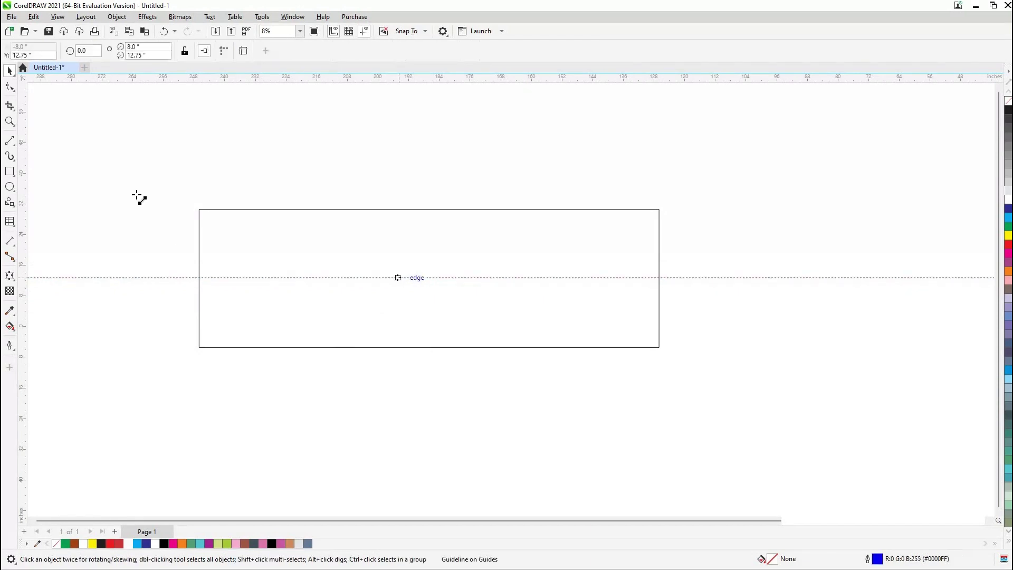
{"action": "key", "text": "F5"}
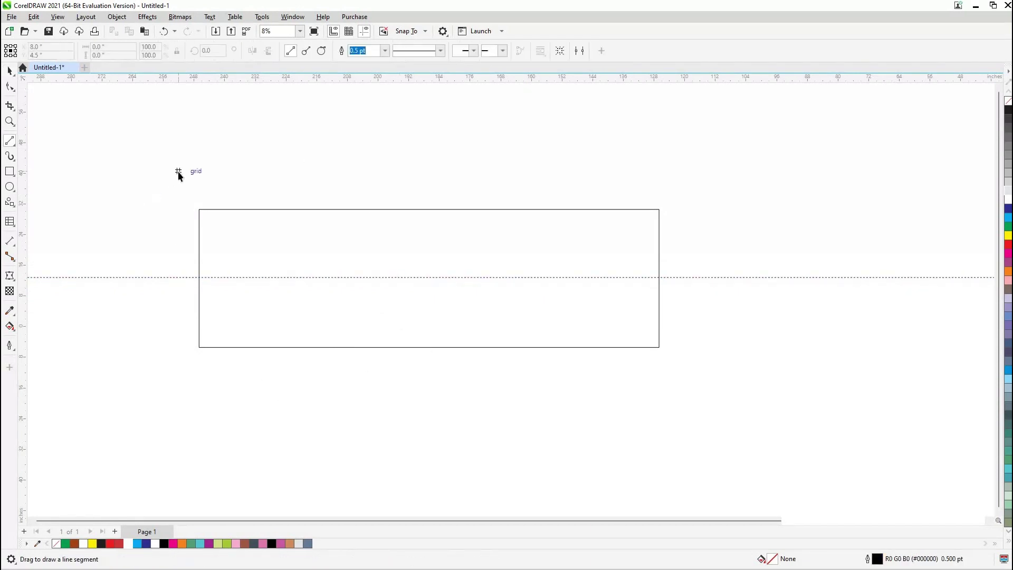
{"action": "key", "text": "space"}
Nudge the rectangle up slightly, then deselect it.
{"action": "left_click", "coordinate": [383, 235]}
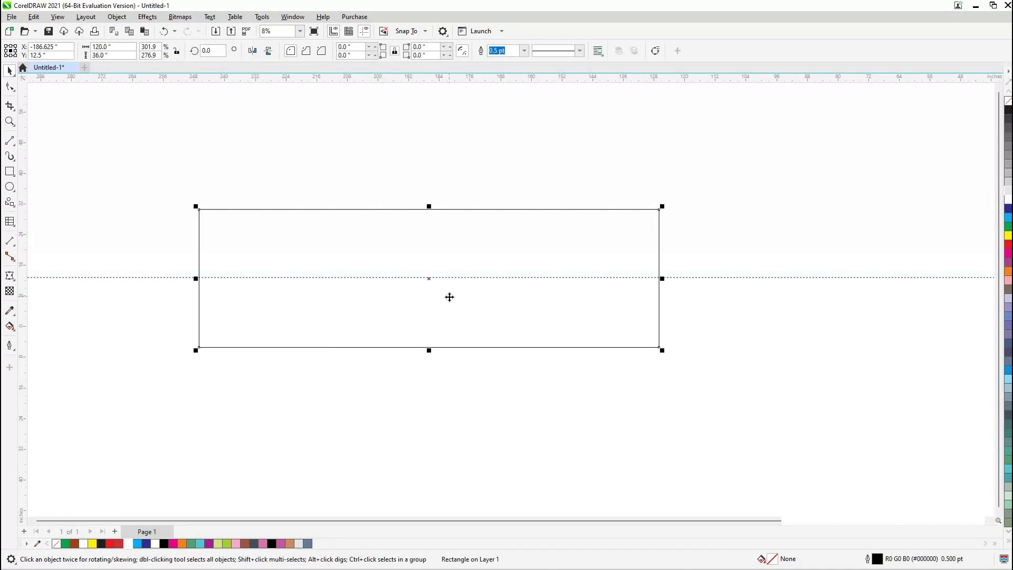
{"action": "left_click", "coordinate": [449, 297]}
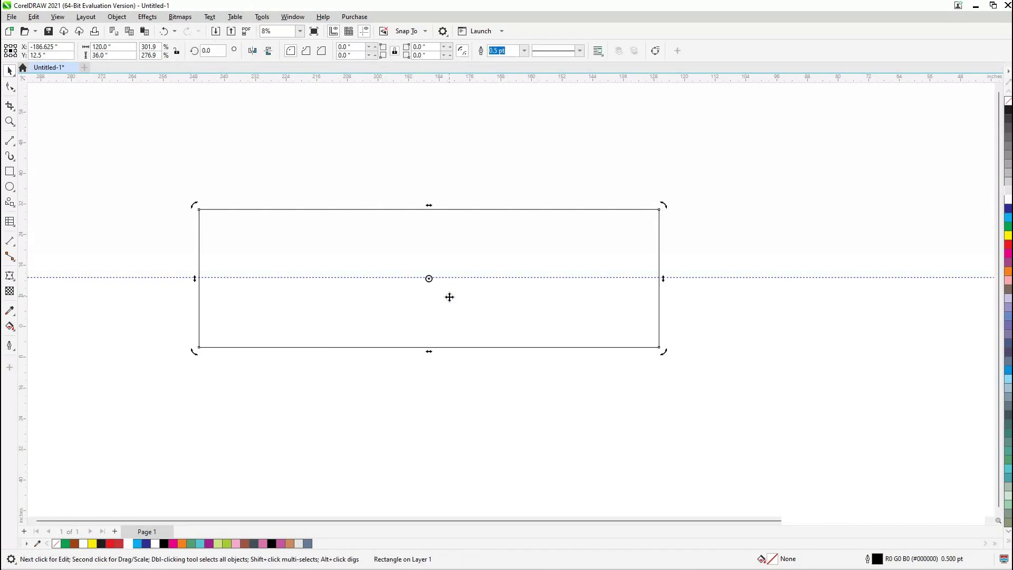
{"action": "left_click", "coordinate": [586, 221]}
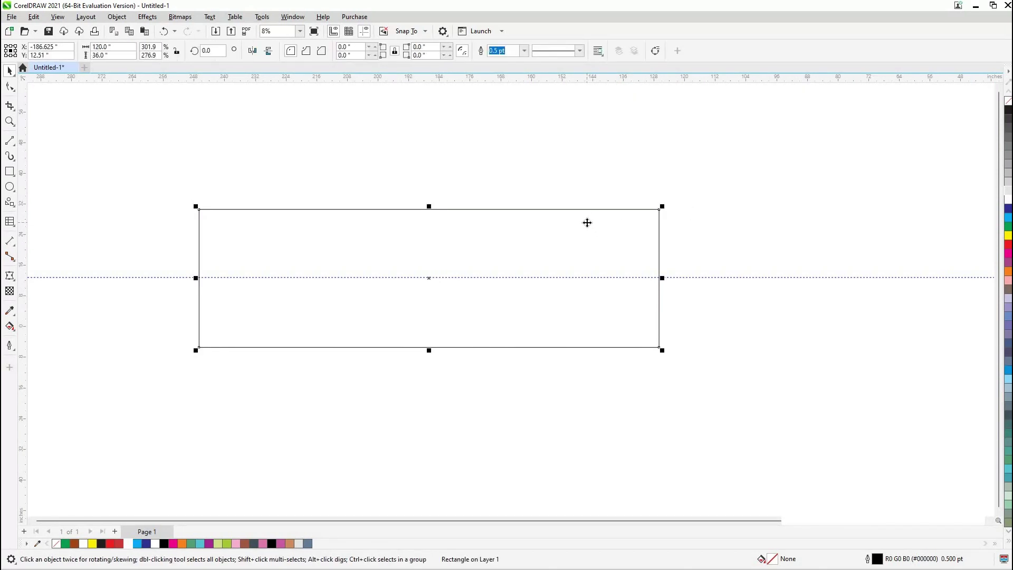
{"action": "left_click_drag", "start_coordinate": [586, 222], "coordinate": [587, 221]}
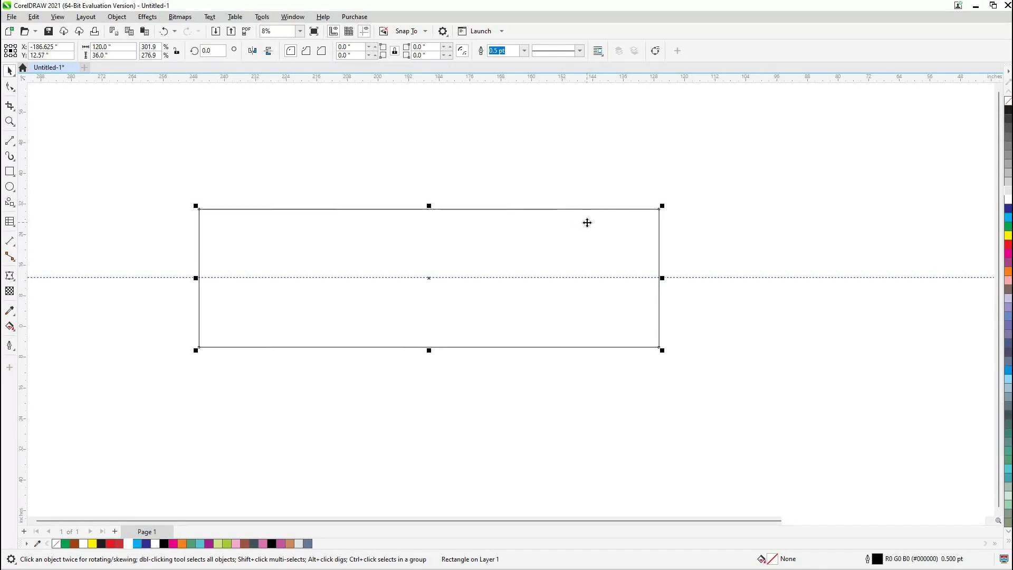
{"action": "left_click_drag", "start_coordinate": [586, 222], "coordinate": [587, 221]}
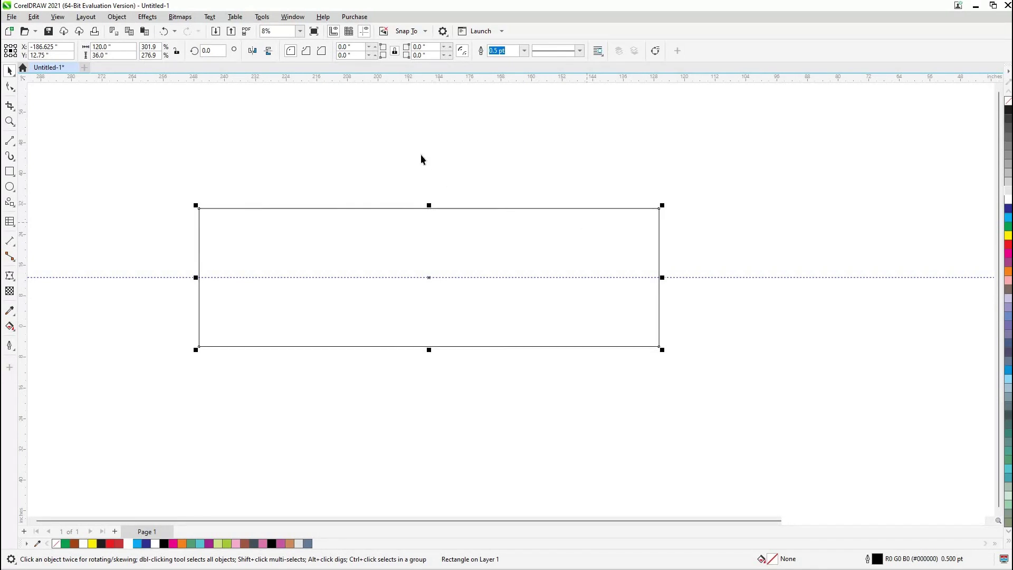
{"action": "key", "text": "Escape"}
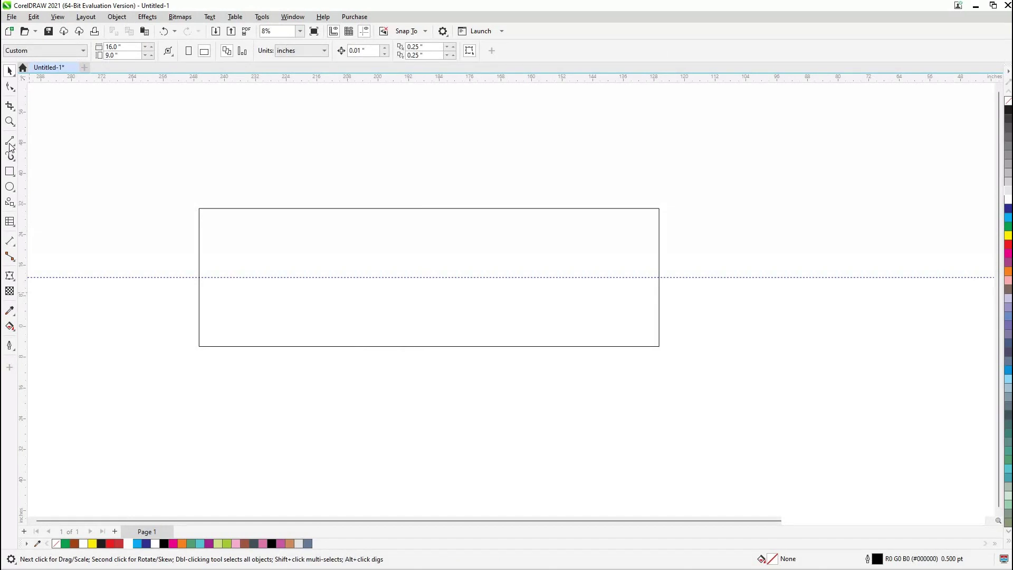
Draw a 3-point curve arcing from the guideline up to the rectangle's top edge near its right side.
{"action": "left_click", "coordinate": [10, 143]}
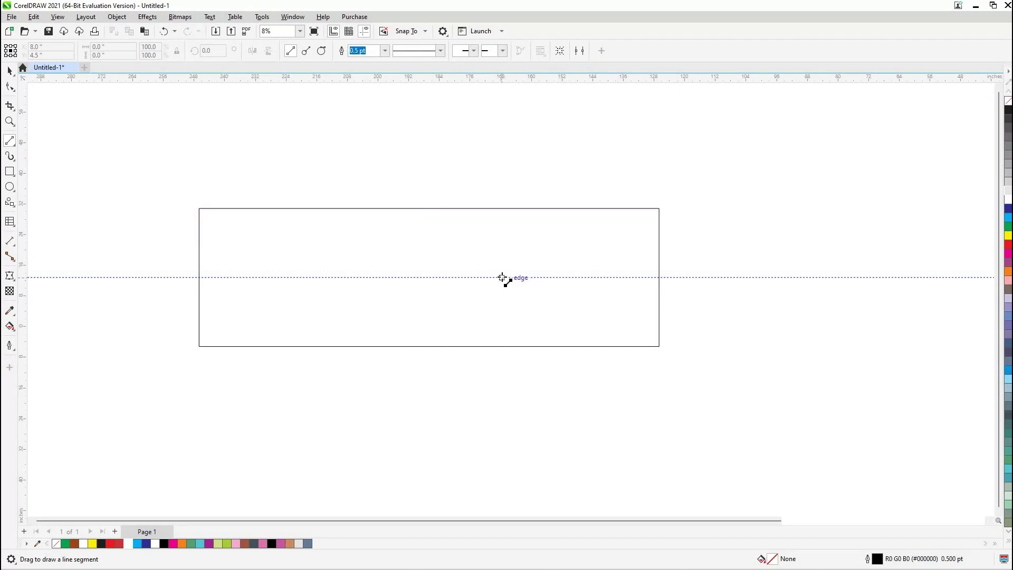
{"action": "left_click", "coordinate": [12, 143]}
{"action": "left_click", "coordinate": [48, 210]}
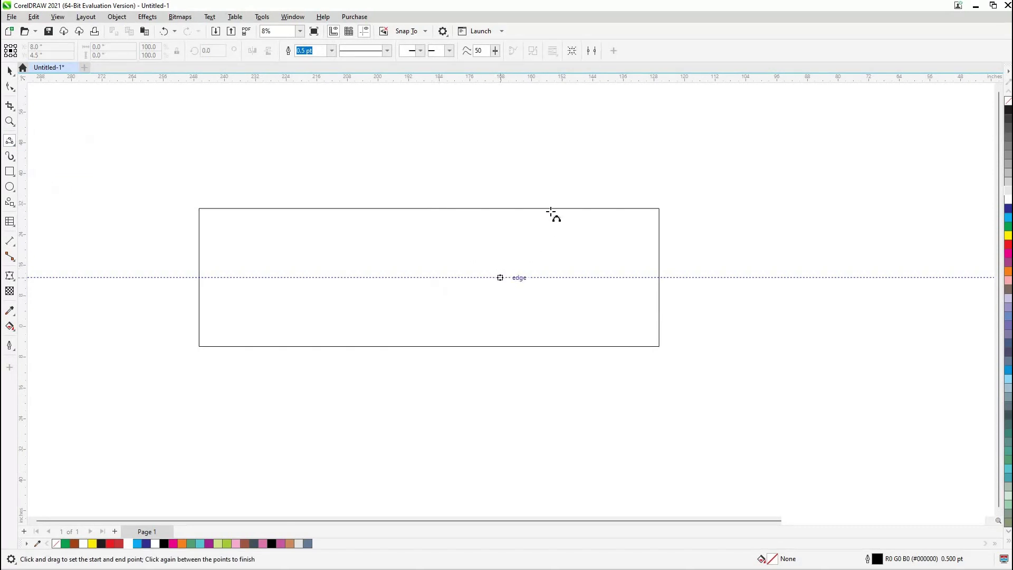
{"action": "left_click_drag", "start_coordinate": [552, 208], "coordinate": [554, 209]}
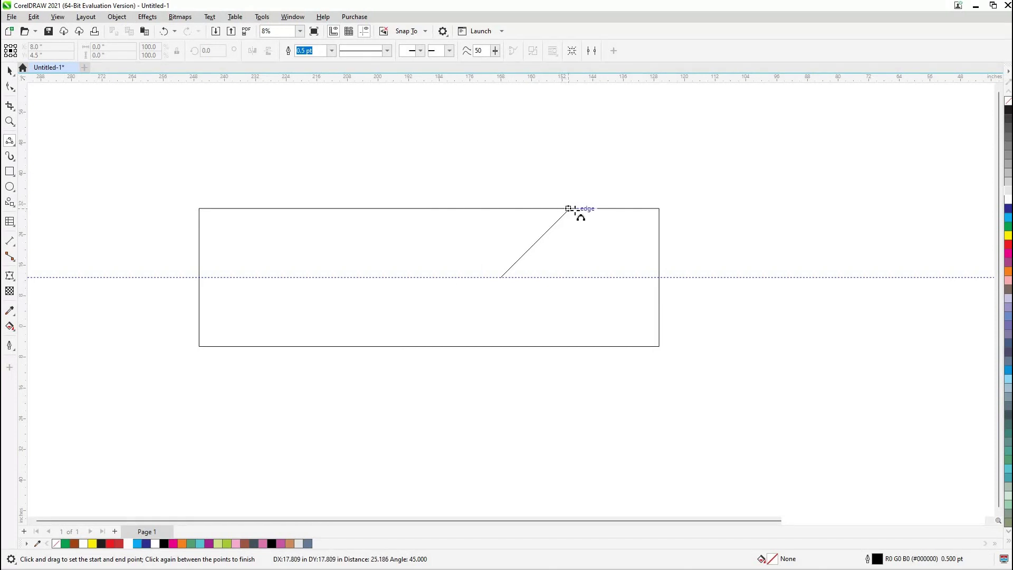
{"action": "left_click_drag", "start_coordinate": [554, 208], "coordinate": [571, 209]}
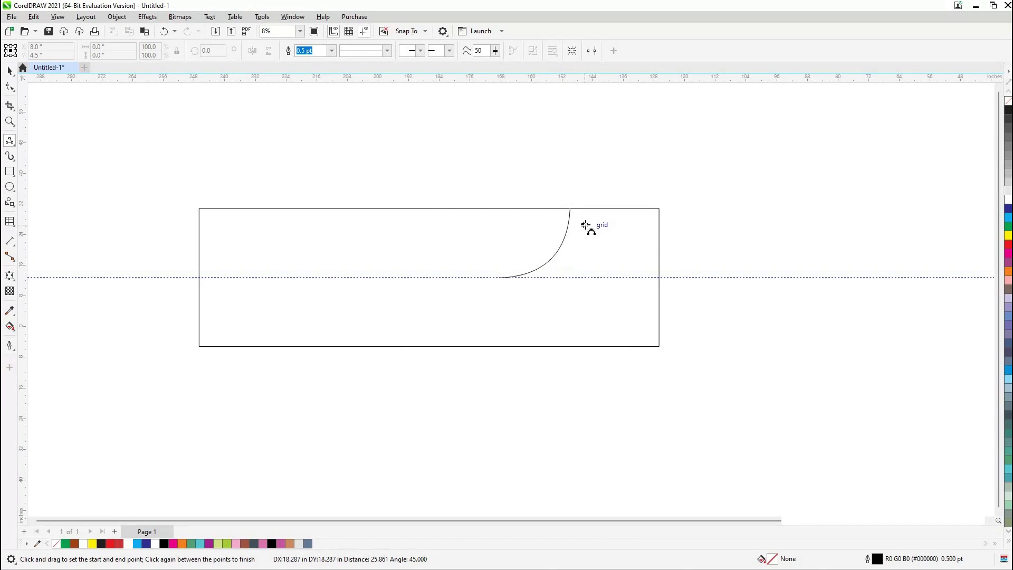
{"action": "left_click", "coordinate": [585, 225]}
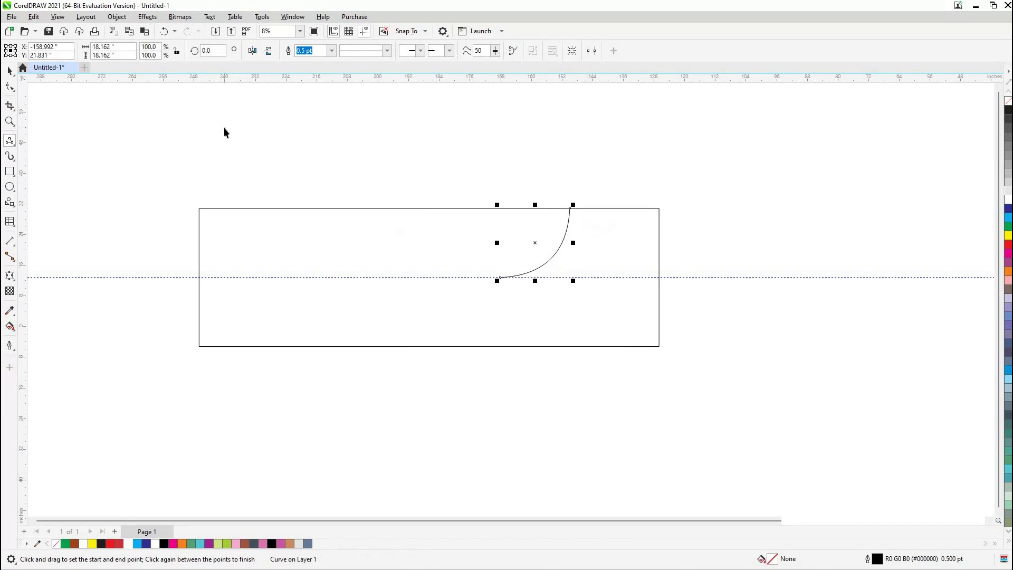
{"action": "key", "text": "space"}
{"action": "scroll", "coordinate": [347, 254], "scroll_direction": "up", "scroll_amount": 1}
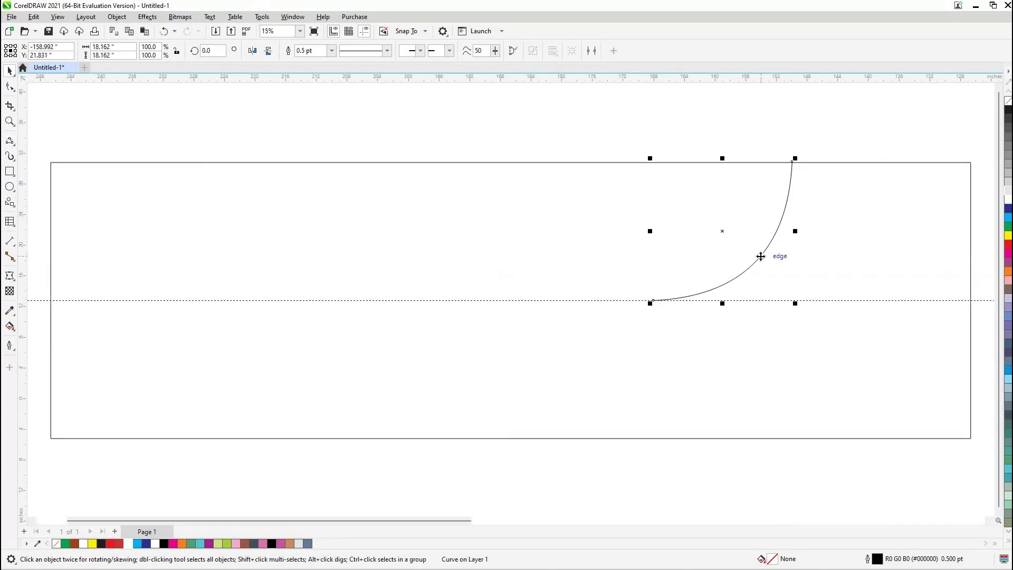
Zoom in and drag the start node's control handle to smooth the curve's lower bend.
{"action": "key", "text": "z"}
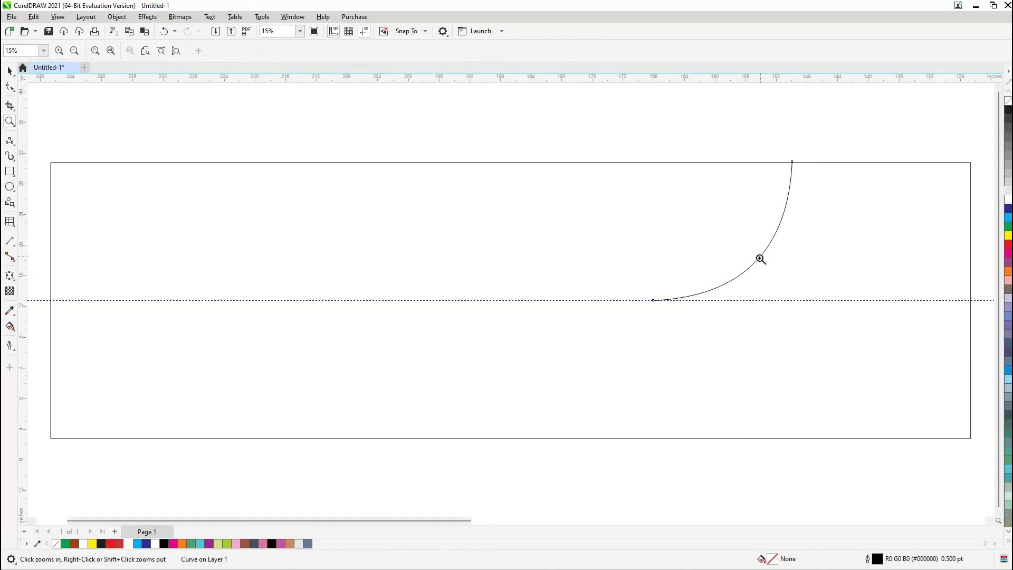
{"action": "left_click", "coordinate": [760, 258]}
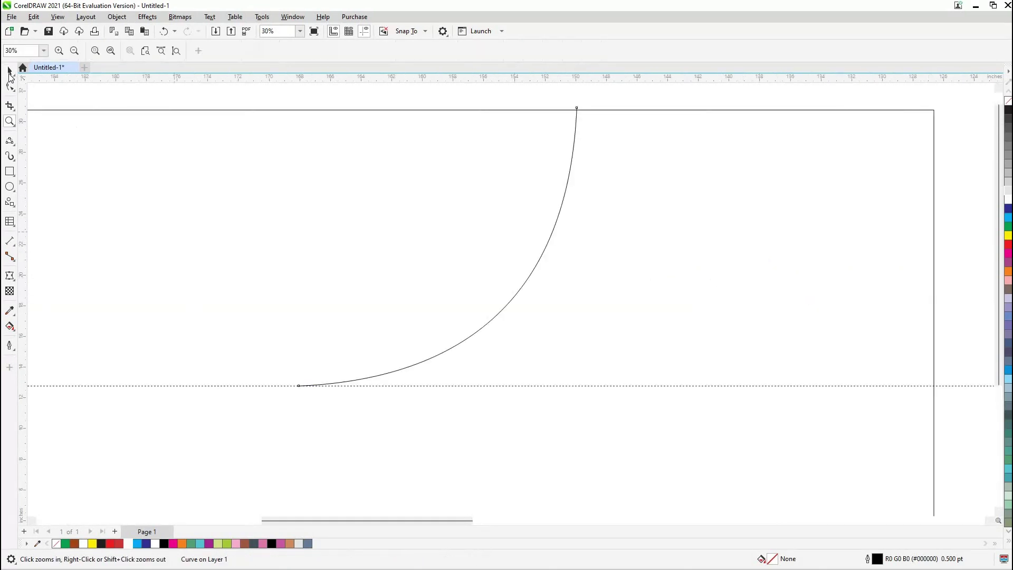
{"action": "key", "text": "space"}
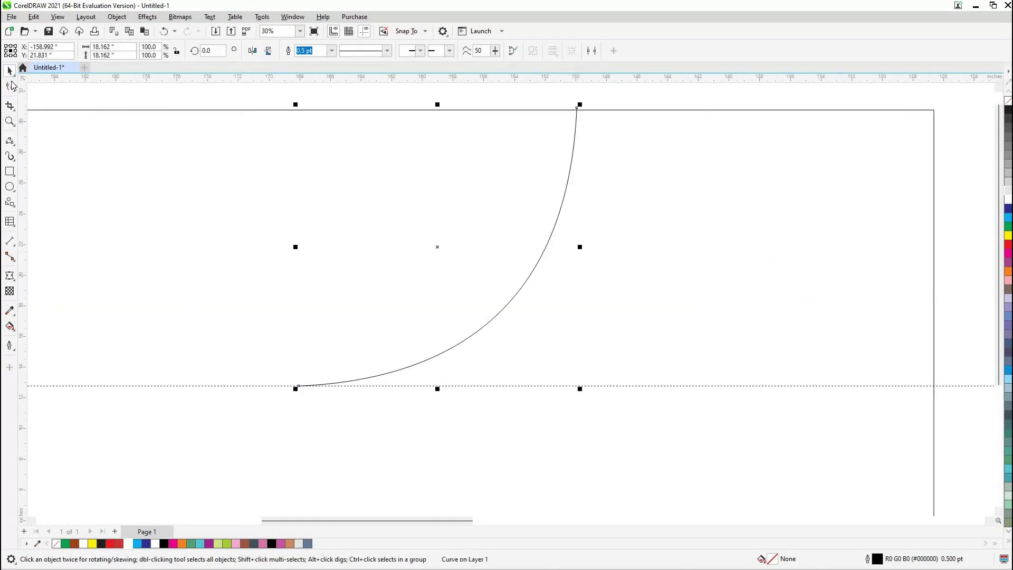
{"action": "key", "text": "F10"}
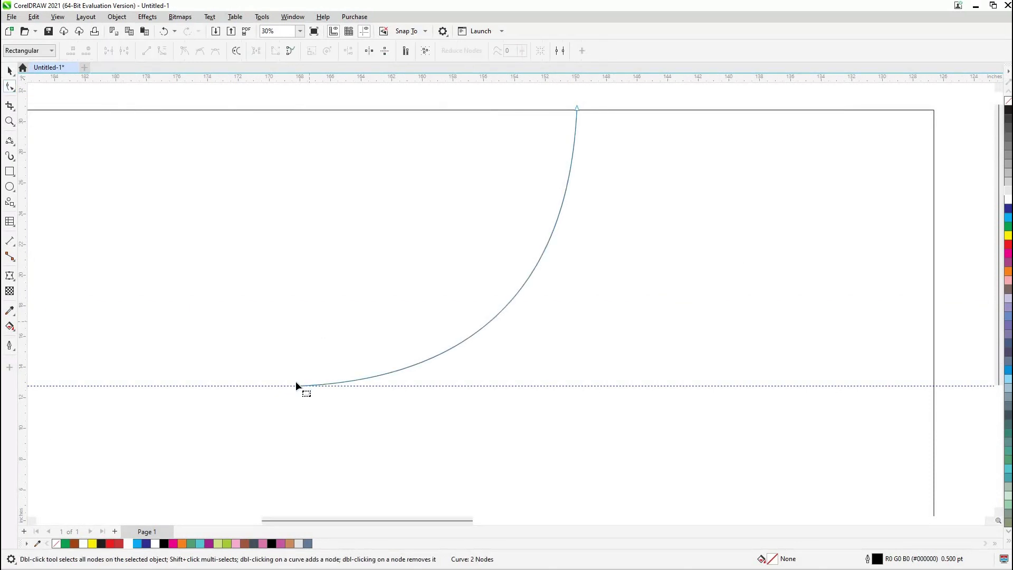
{"action": "left_click", "coordinate": [298, 386]}
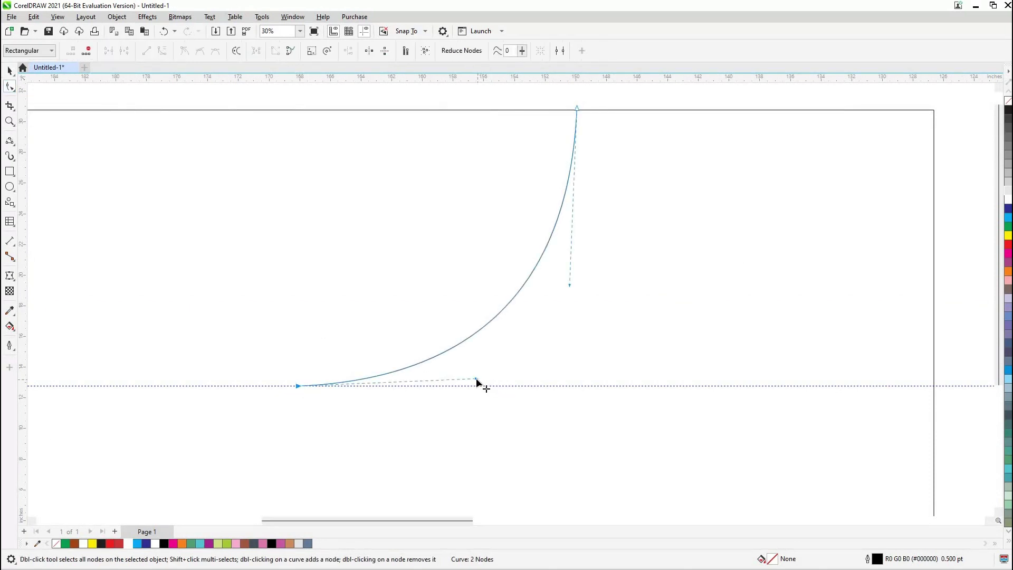
{"action": "left_click_drag", "start_coordinate": [477, 378], "coordinate": [476, 375]}
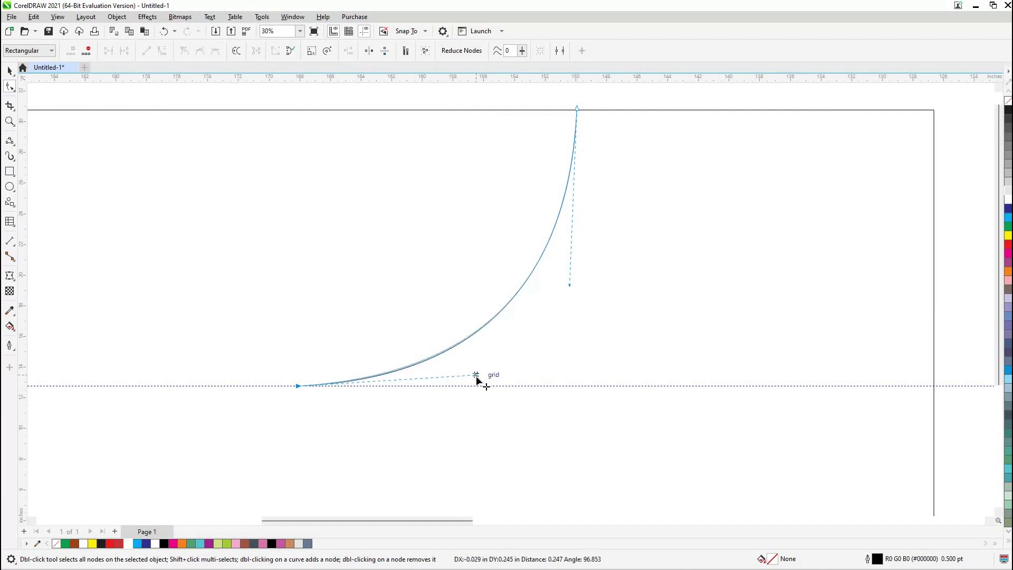
{"action": "key", "text": "space"}
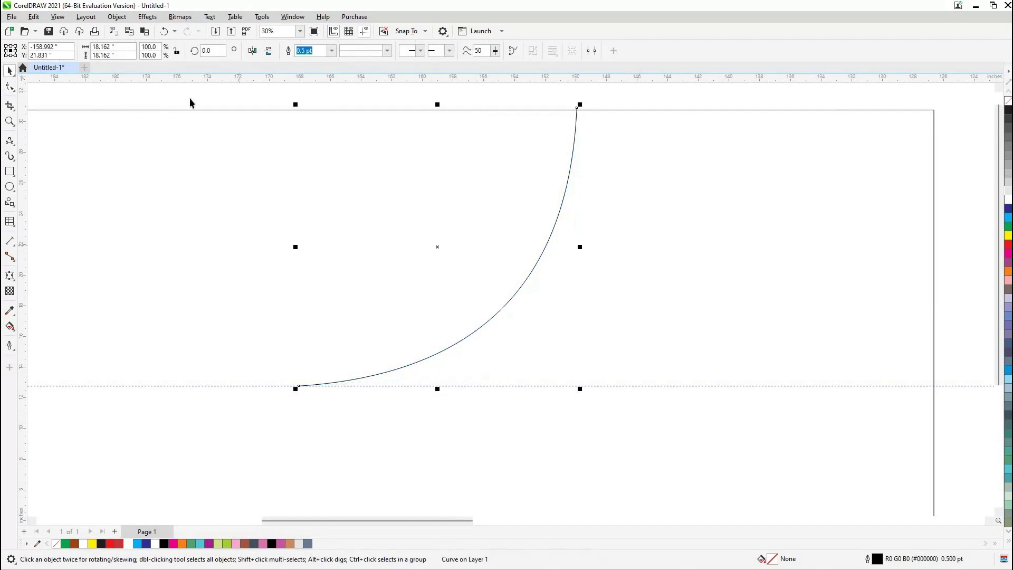
{"action": "left_click", "coordinate": [9, 141]}
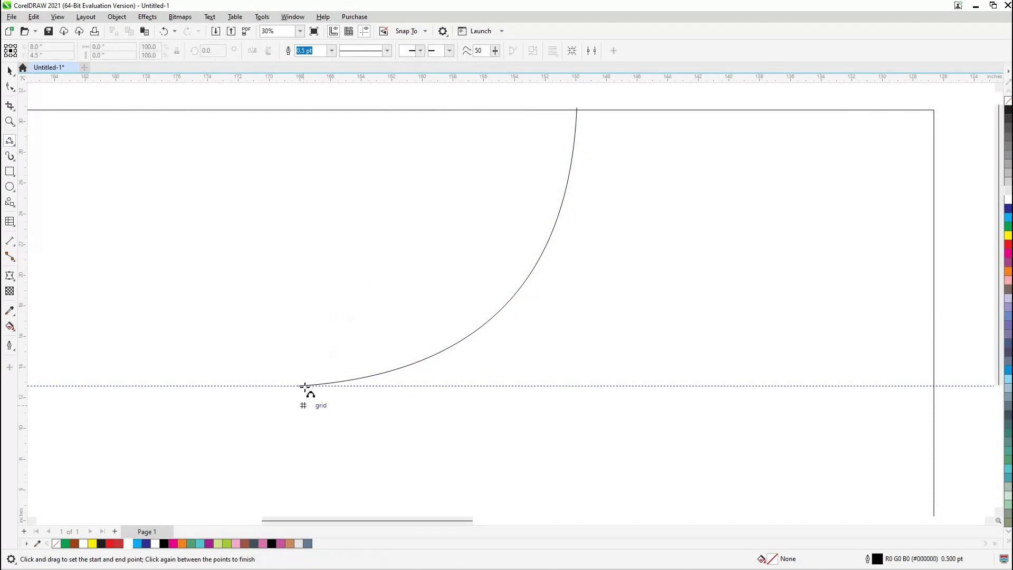
Draw two more 3-point curves linking the arc's lower end to its top-edge tip, closing the flap.
{"action": "left_click_drag", "start_coordinate": [298, 386], "coordinate": [418, 233]}
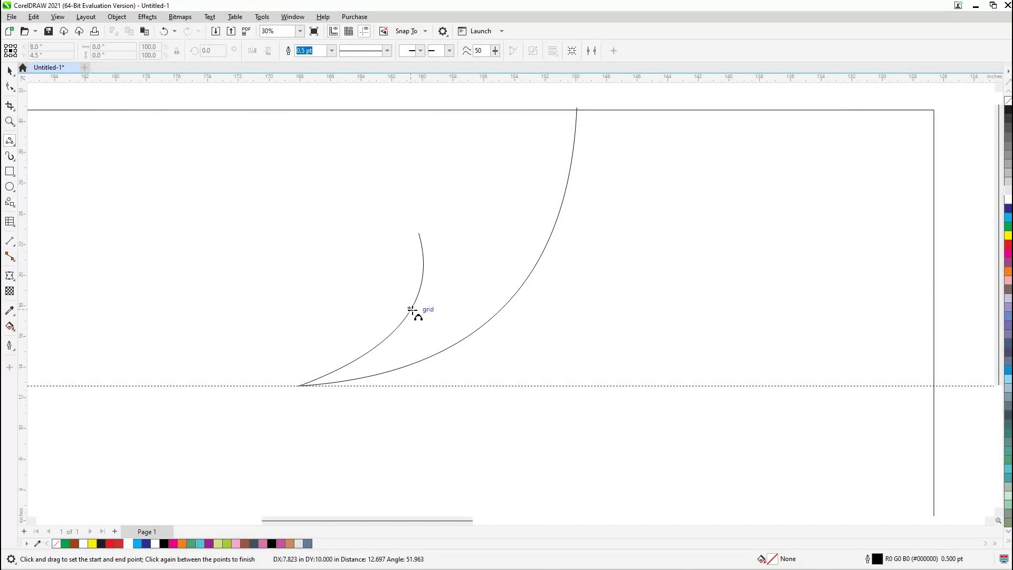
{"action": "left_click", "coordinate": [412, 309]}
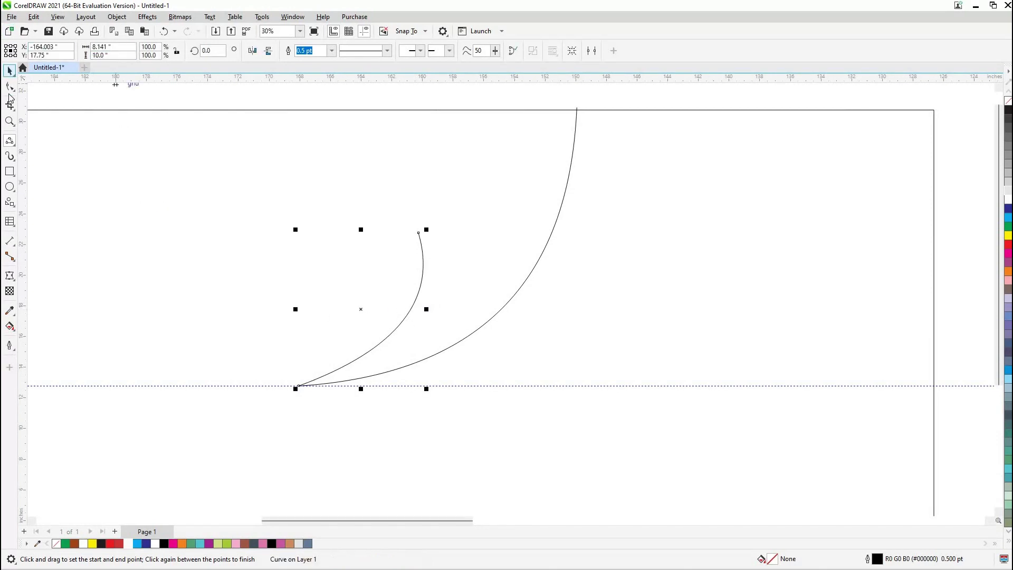
{"action": "left_click", "coordinate": [10, 141]}
{"action": "left_click_drag", "start_coordinate": [419, 233], "coordinate": [577, 109]}
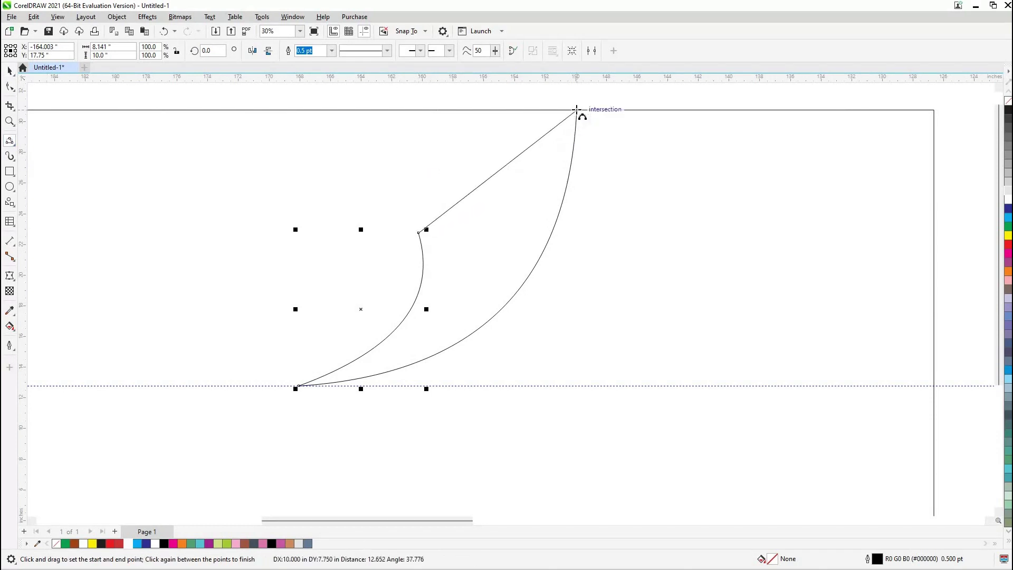
{"action": "left_click_drag", "start_coordinate": [576, 110], "coordinate": [576, 111]}
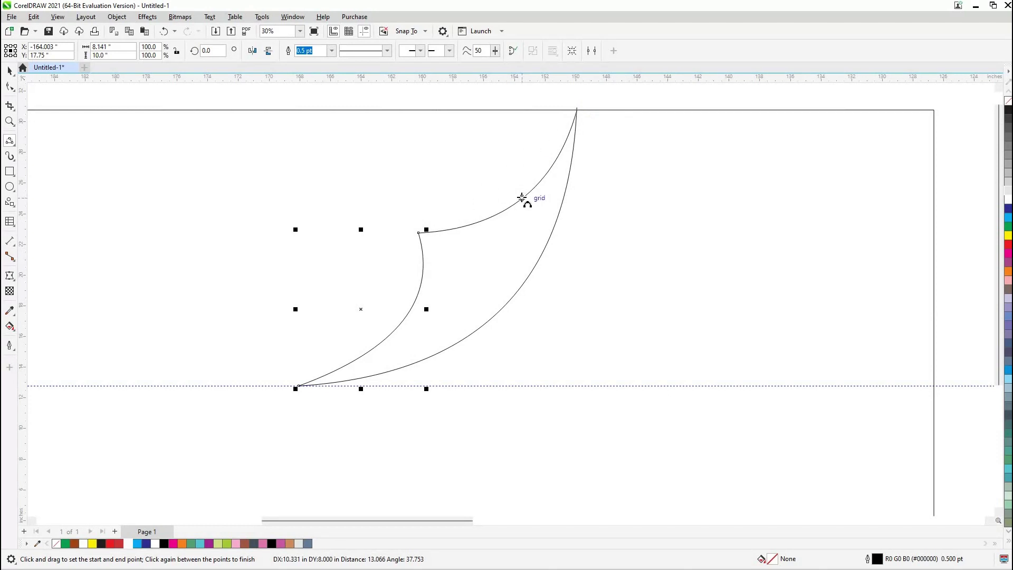
{"action": "left_click", "coordinate": [522, 198]}
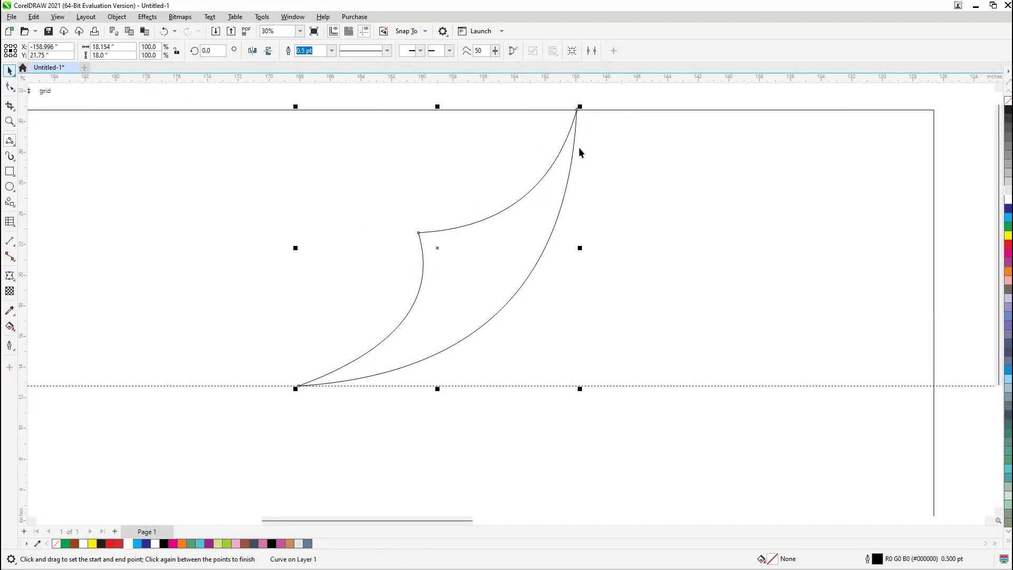
{"action": "key", "text": "space"}
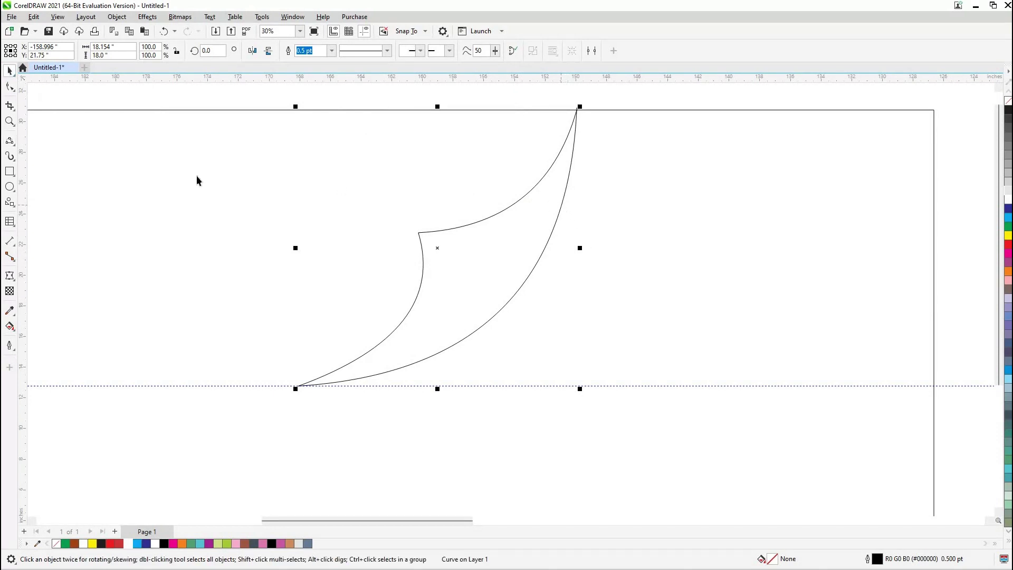
{"action": "left_click", "coordinate": [587, 161]}
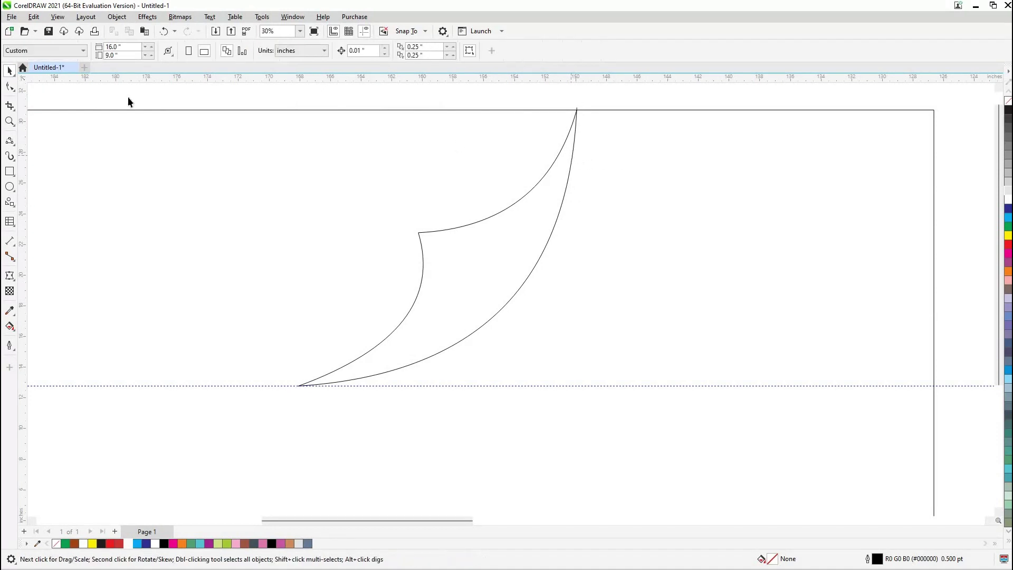
Adjust the flap's top node slightly where it meets the page's top edge.
{"action": "left_click", "coordinate": [576, 153]}
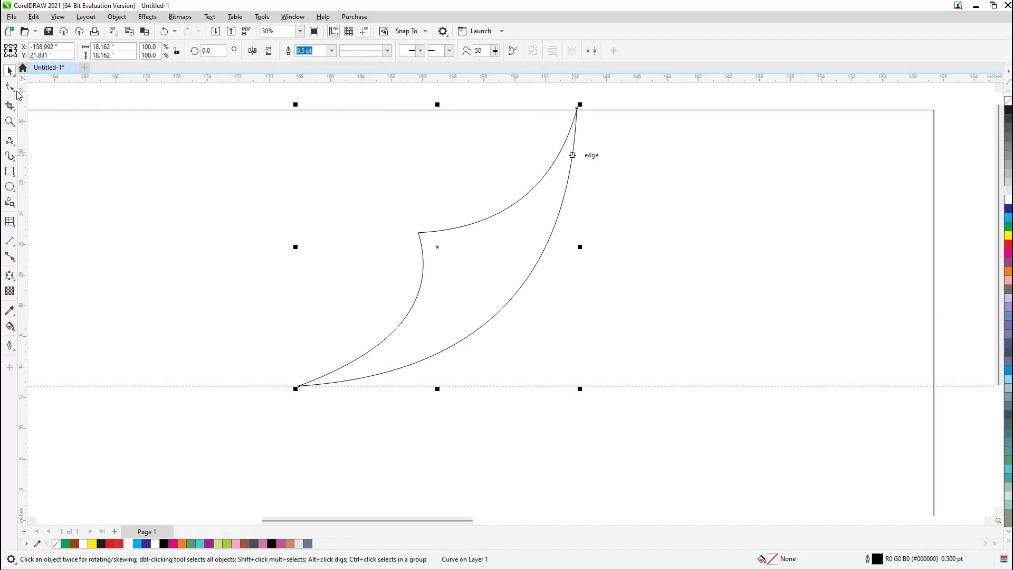
{"action": "key", "text": "F10"}
{"action": "left_click", "coordinate": [577, 109]}
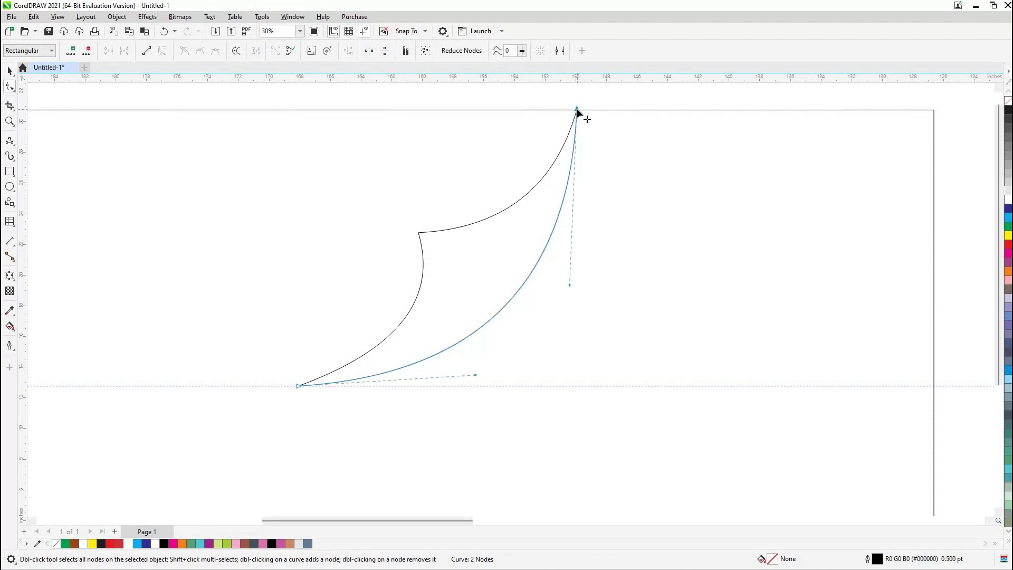
{"action": "left_click_drag", "start_coordinate": [577, 108], "coordinate": [577, 109]}
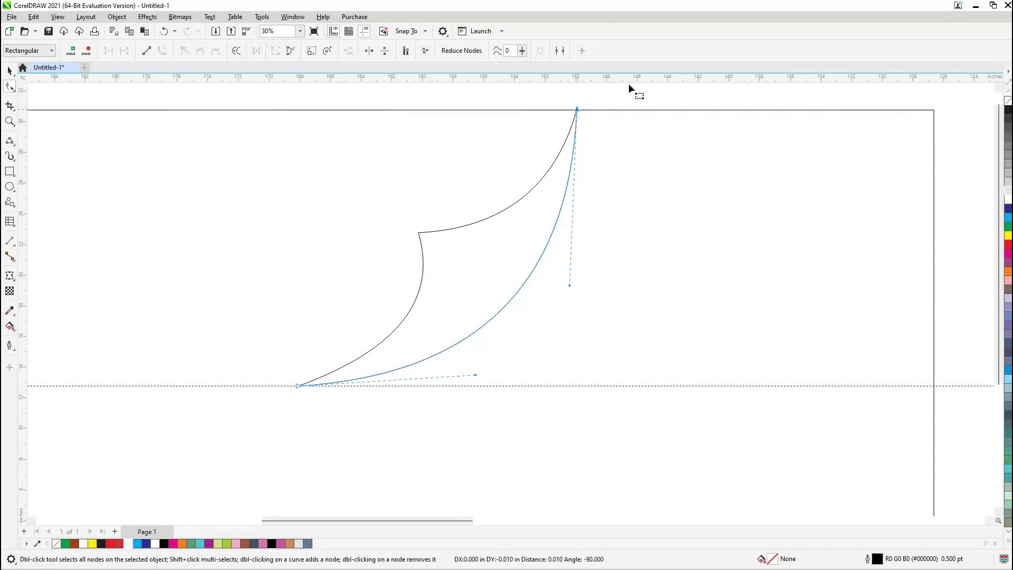
{"action": "left_click", "coordinate": [382, 92]}
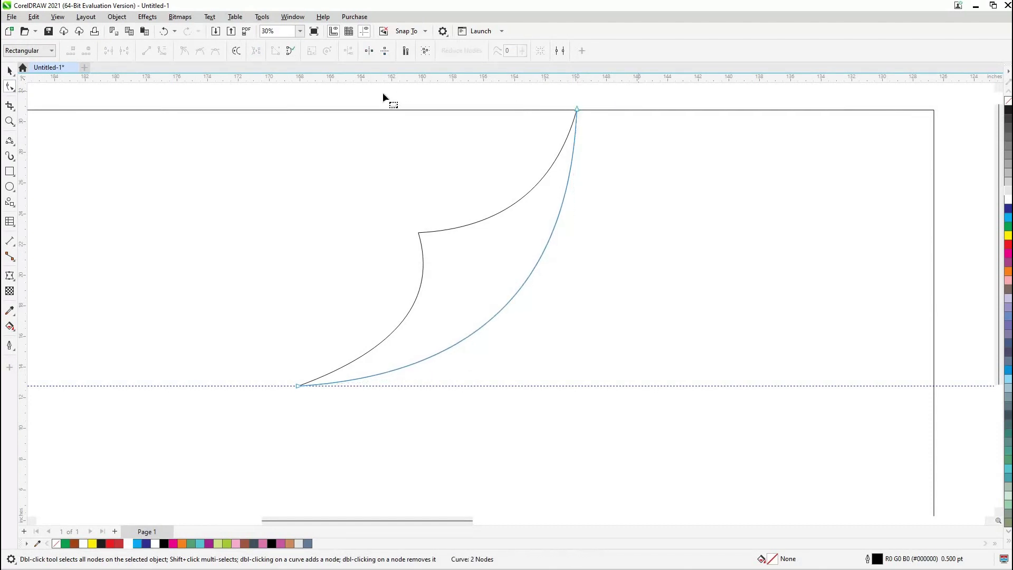
{"action": "key", "text": "space"}
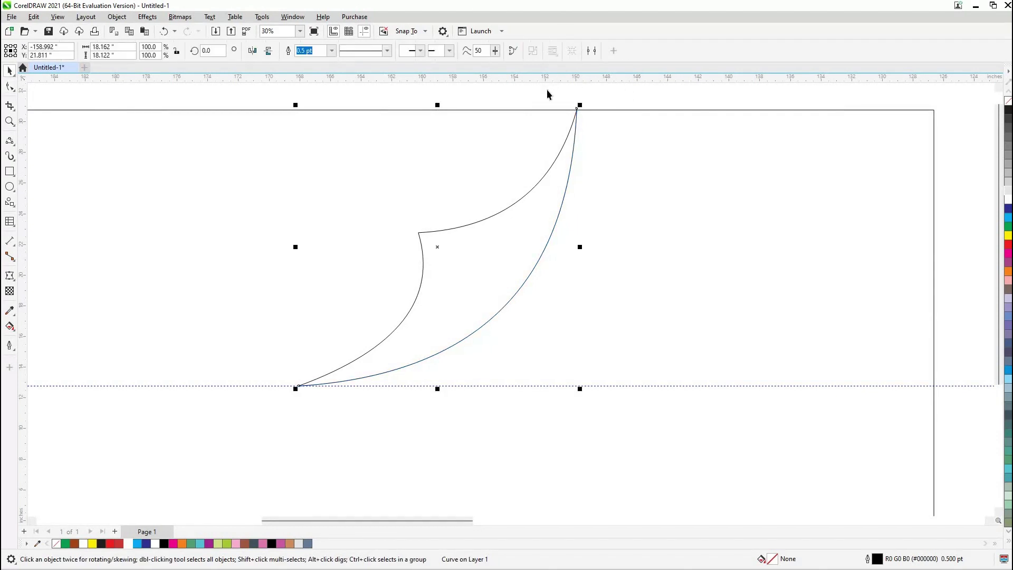
Group the flap curves and mirror a copy below the guideline, then zoom to the page.
{"action": "key", "text": "ctrl+z"}
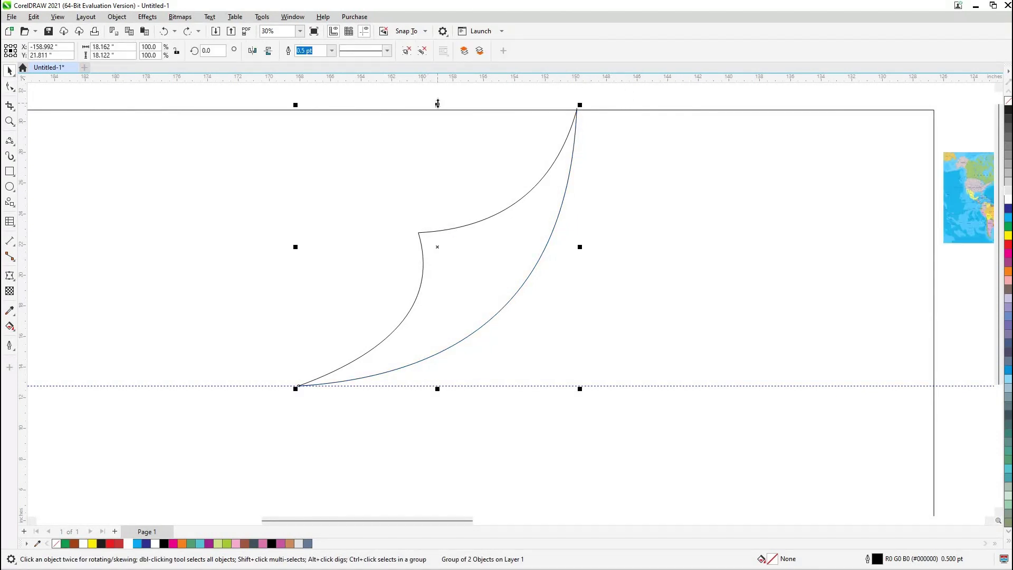
{"action": "left_click_drag", "start_coordinate": [438, 389], "coordinate": [436, 392]}
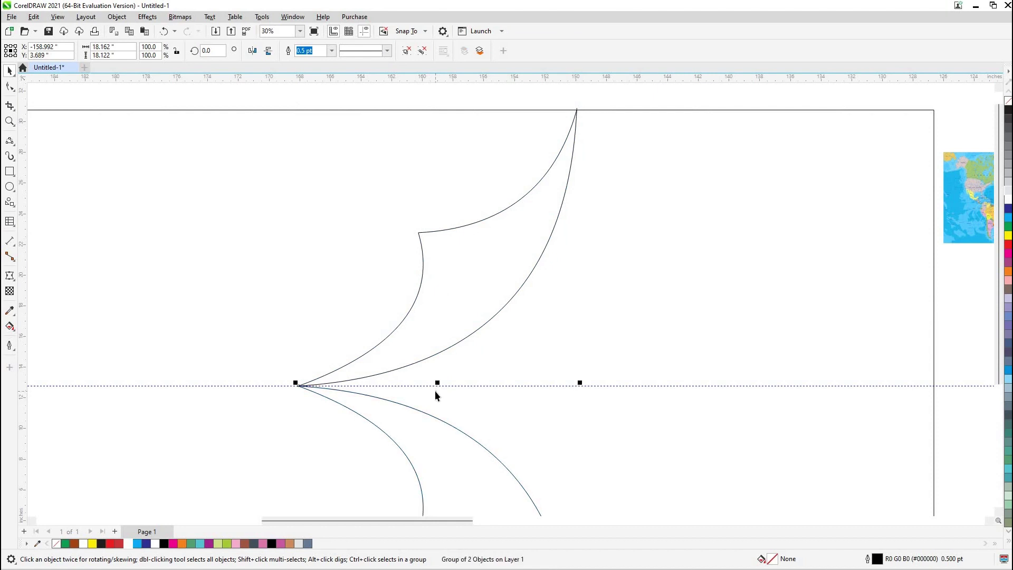
{"action": "key", "text": "shift+F4"}
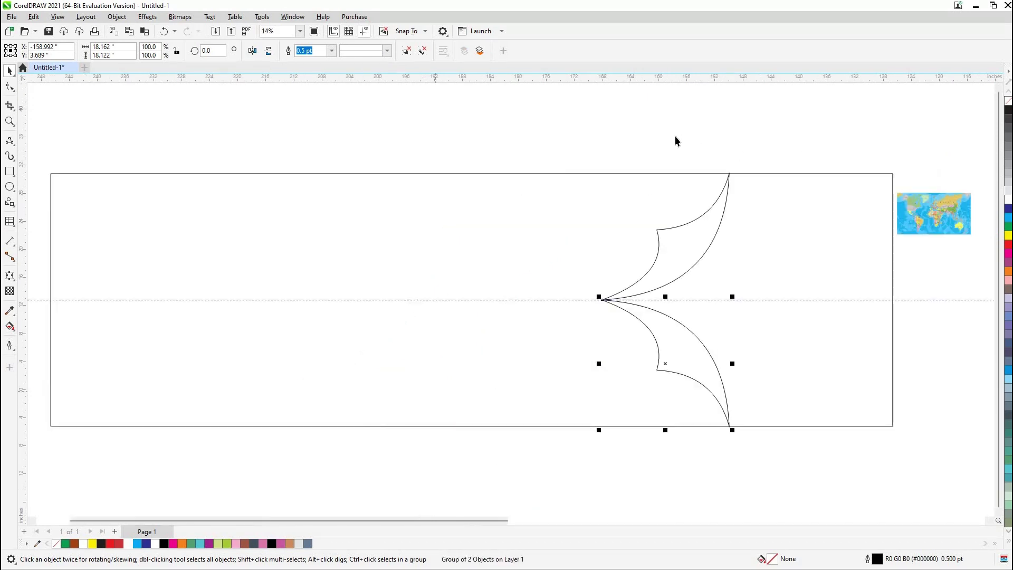
{"action": "left_click", "coordinate": [578, 216]}
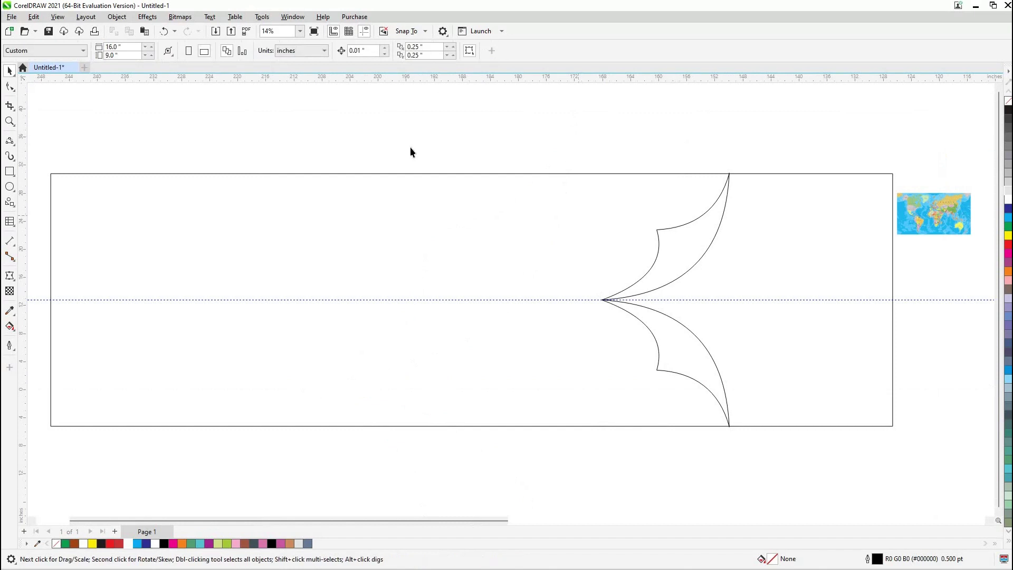
Smart Fill the region between the flaps and the rectangle's right edge as a slate-blue shape.
{"action": "key", "text": "ctrl+z"}
{"action": "left_click", "coordinate": [10, 327]}
{"action": "left_click", "coordinate": [42, 338]}
{"action": "left_click", "coordinate": [796, 271]}
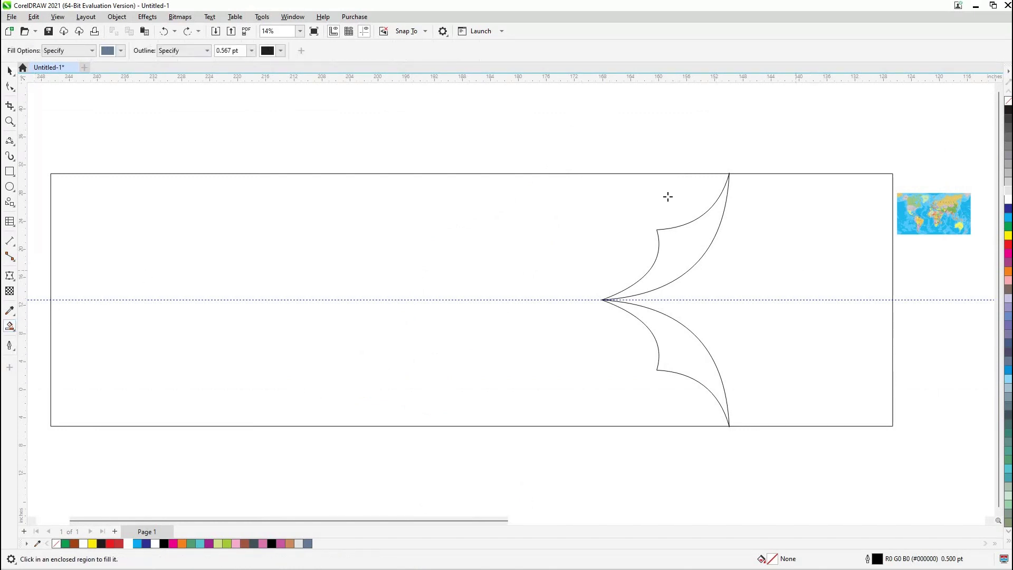
{"action": "key", "text": "space"}
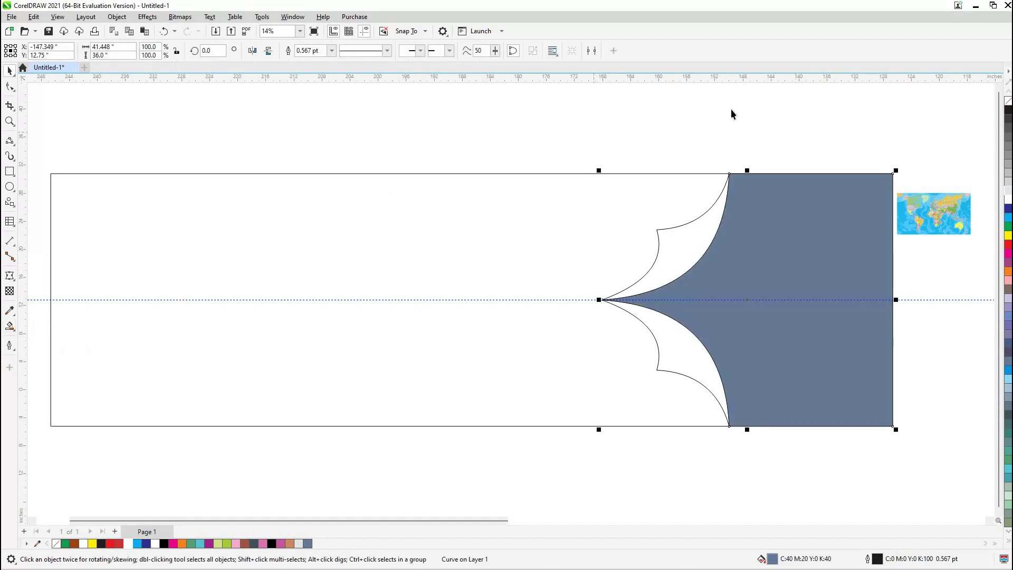
{"action": "key", "text": "Escape"}
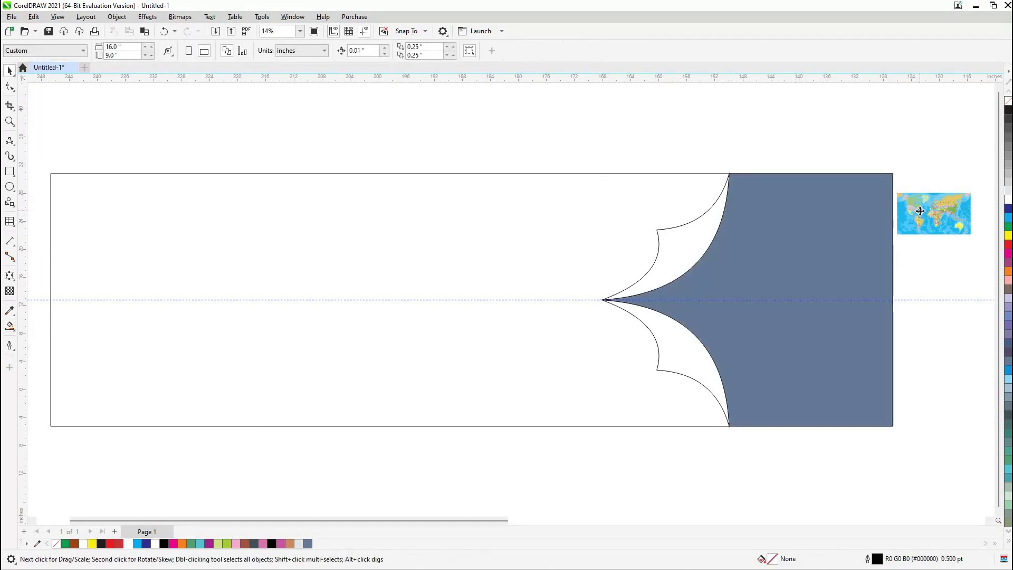
{"action": "left_click", "coordinate": [919, 214]}
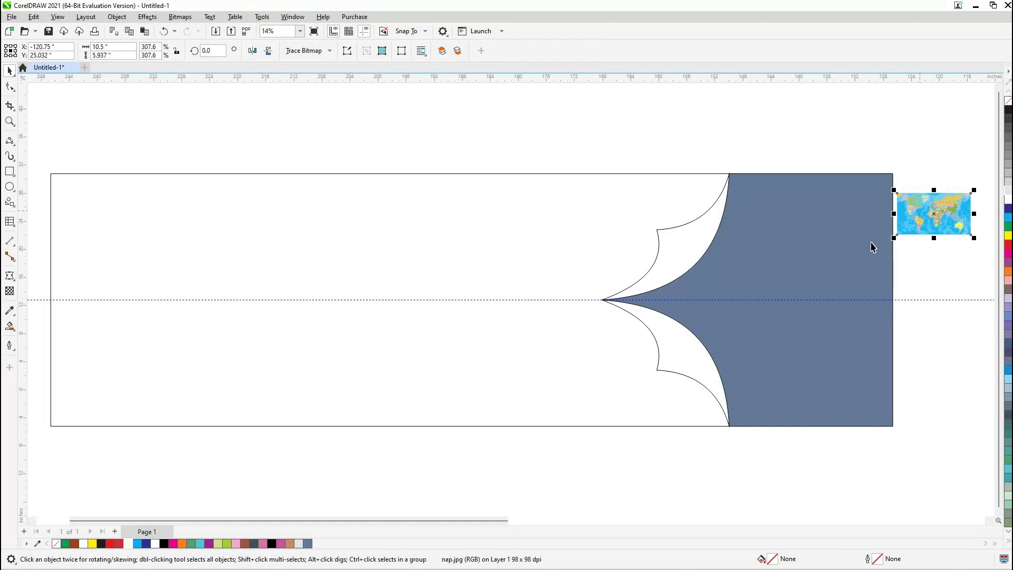
Place the world map bitmap inside the slate-blue shape with PowerClip > Place Inside Frame.
{"action": "key", "text": "ctrl+z"}
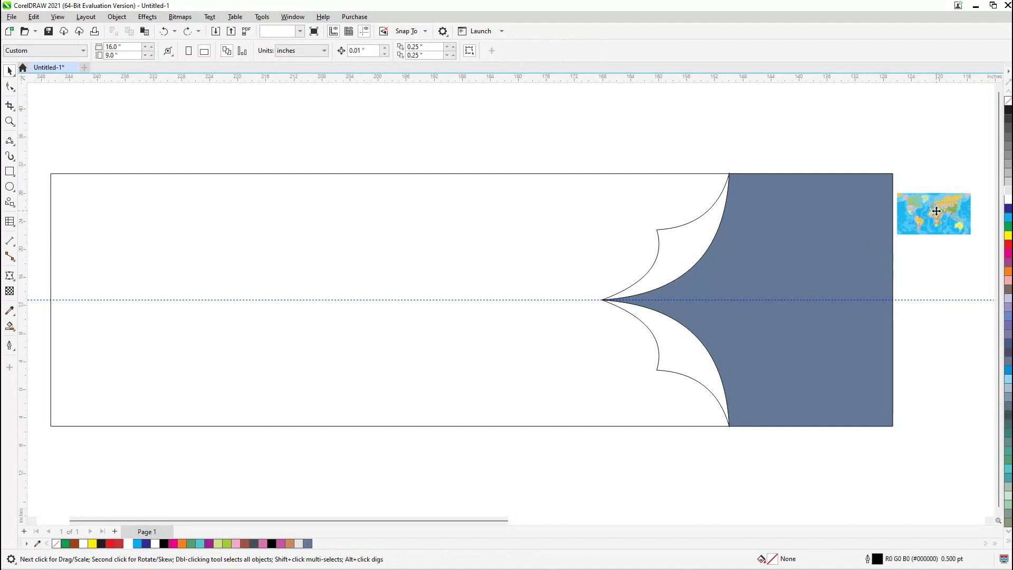
{"action": "left_click", "coordinate": [935, 211]}
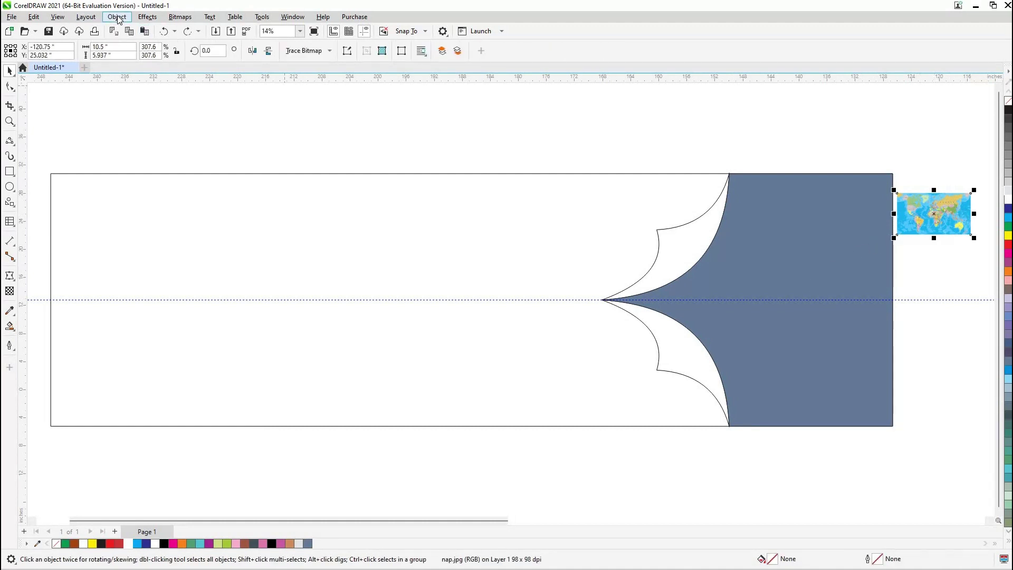
{"action": "left_click", "coordinate": [117, 18]}
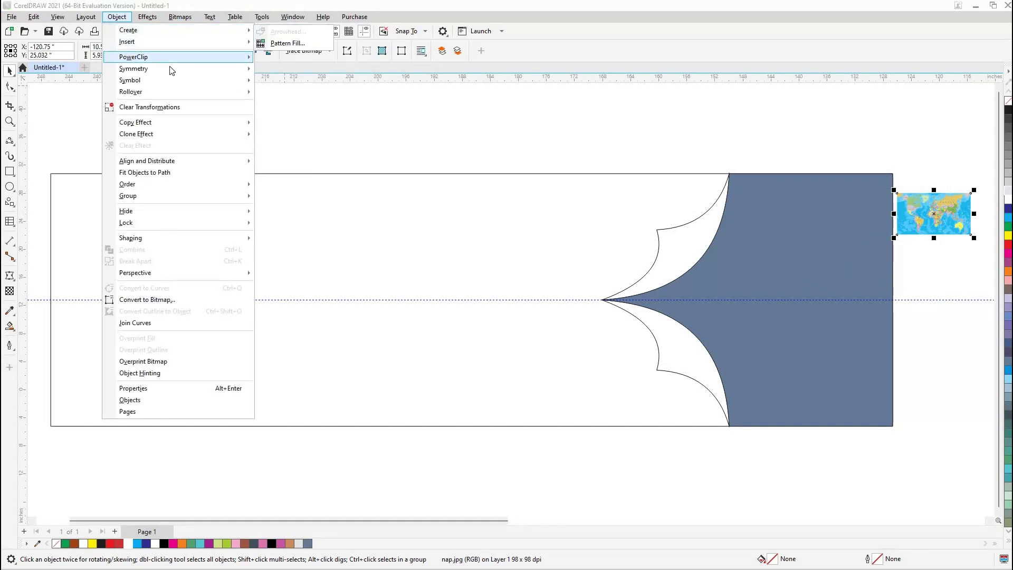
{"action": "mouse_move", "coordinate": [133, 57]}
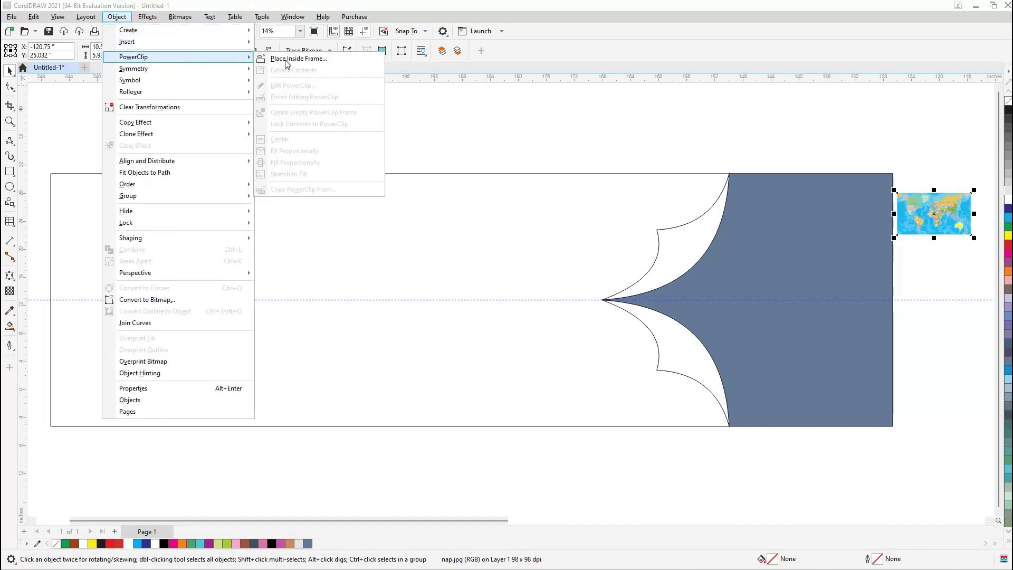
{"action": "left_click", "coordinate": [296, 59]}
{"action": "key", "text": "Escape"}
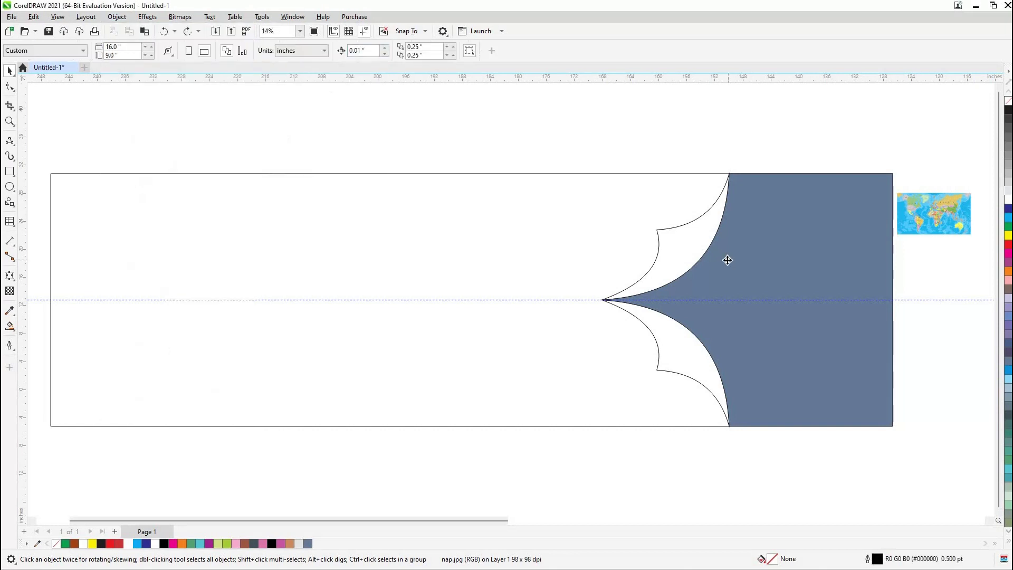
{"action": "left_click", "coordinate": [727, 259]}
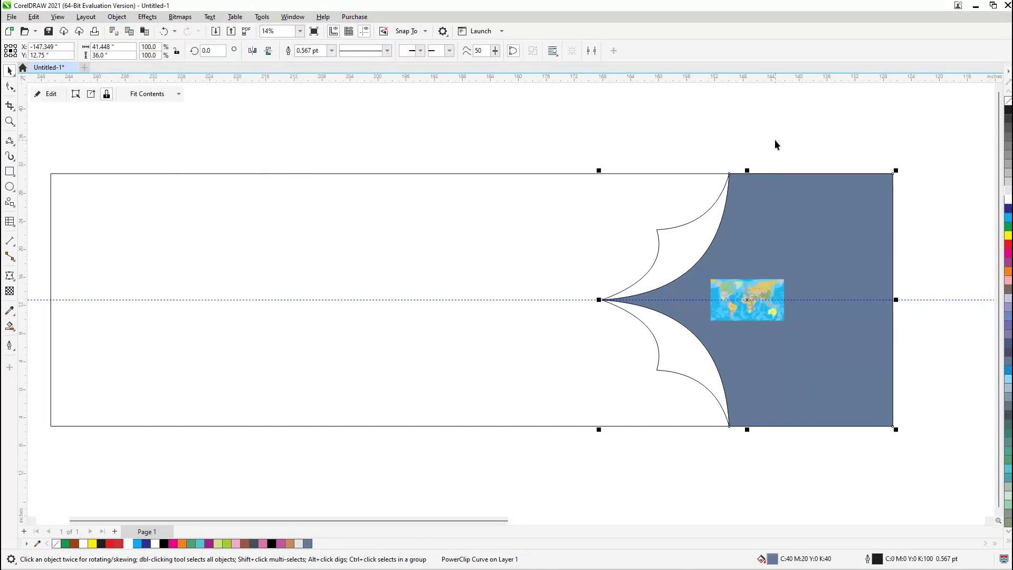
Edit the PowerClip contents, enlarging and positioning the world map to fill the frame, then finish.
{"action": "double_click", "coordinate": [754, 289]}
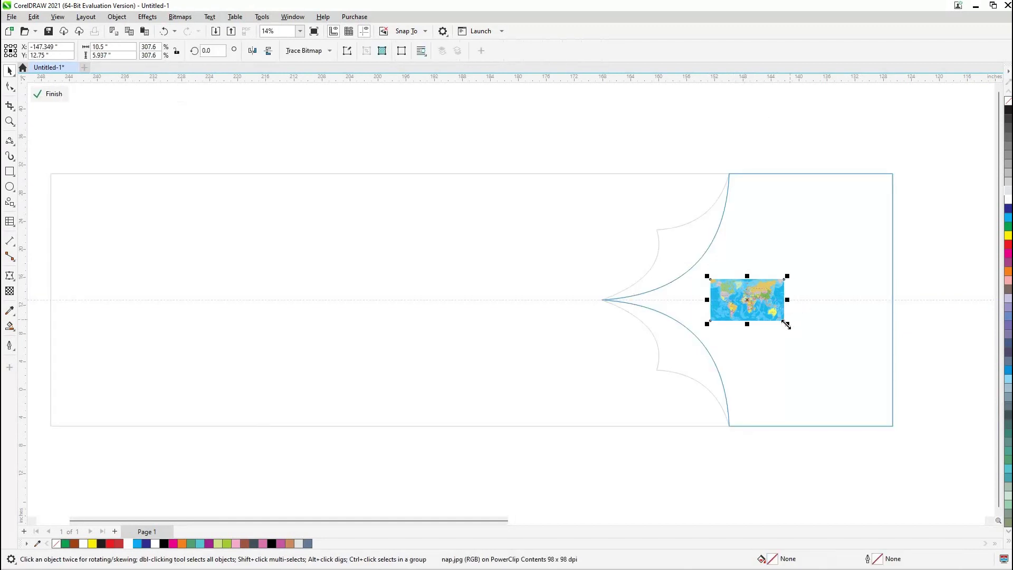
{"action": "left_click_drag", "start_coordinate": [786, 324], "coordinate": [934, 407]}
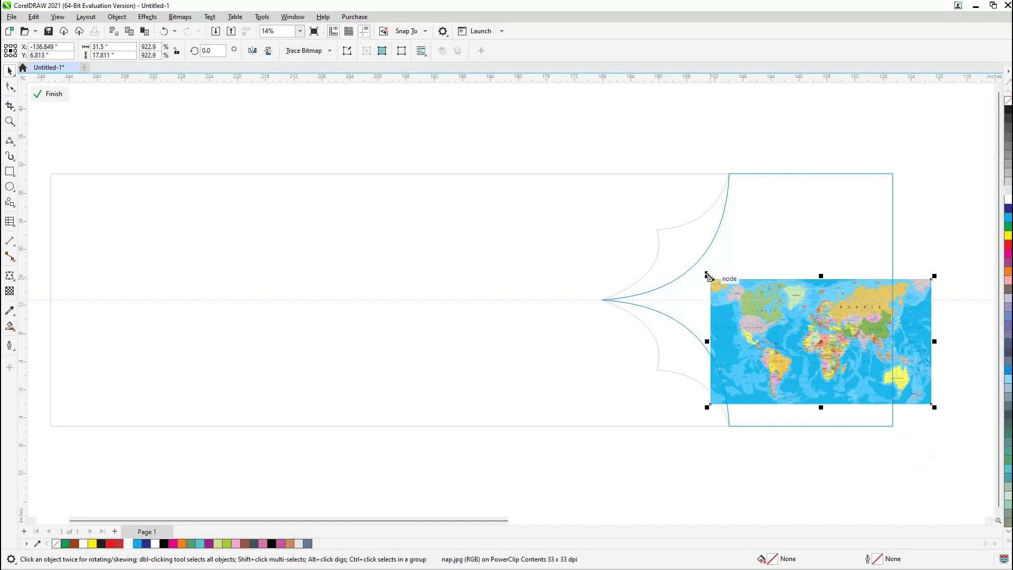
{"action": "left_click_drag", "start_coordinate": [625, 182], "coordinate": [607, 165]}
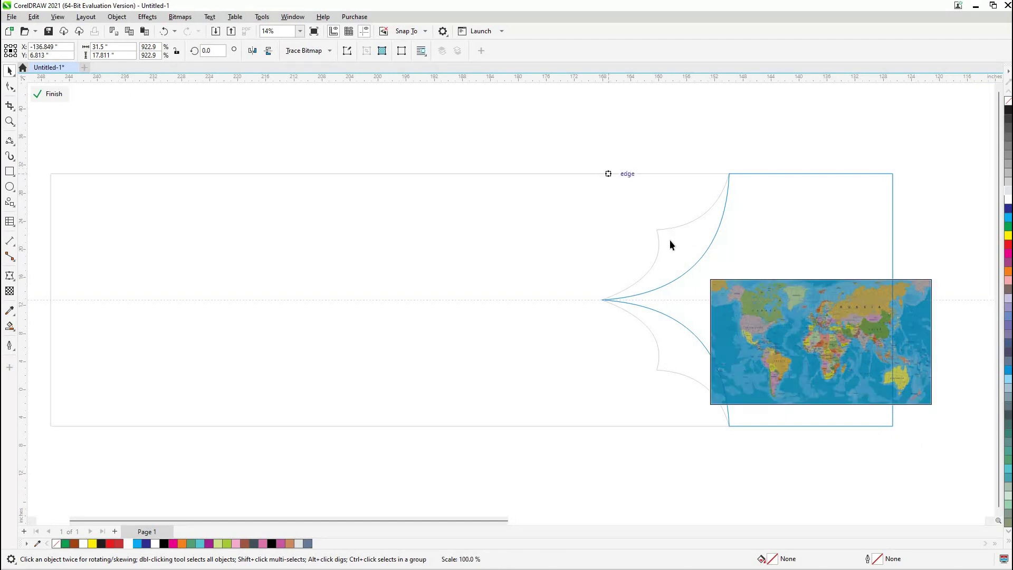
{"action": "left_click", "coordinate": [714, 282]}
{"action": "mouse_move", "coordinate": [707, 275]}
{"action": "left_mouse_down"}
{"action": "mouse_move", "coordinate": [707, 151]}
{"action": "mouse_move", "coordinate": [673, 131]}
{"action": "left_mouse_up"}
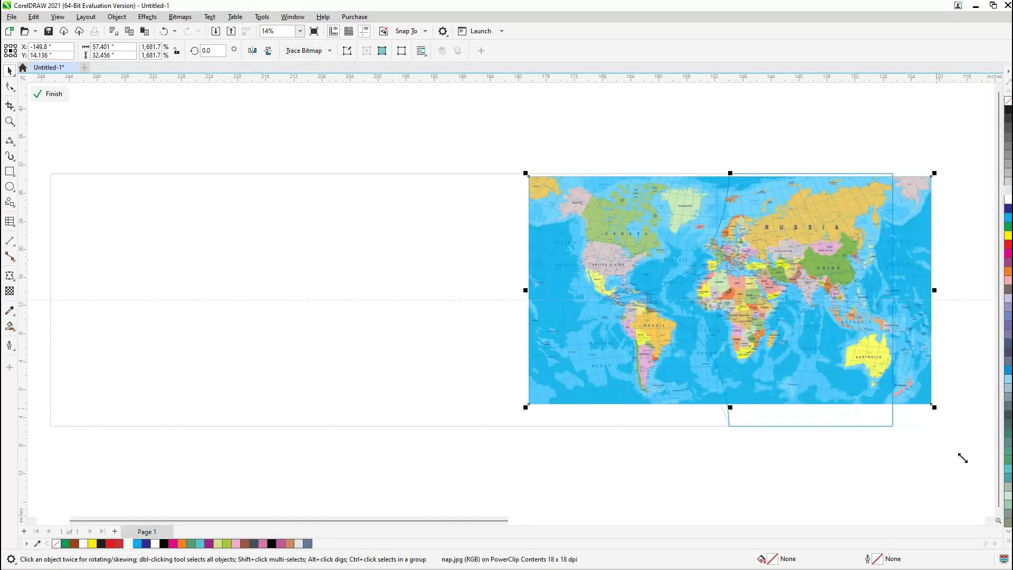
{"action": "left_click_drag", "start_coordinate": [944, 421], "coordinate": [984, 490]}
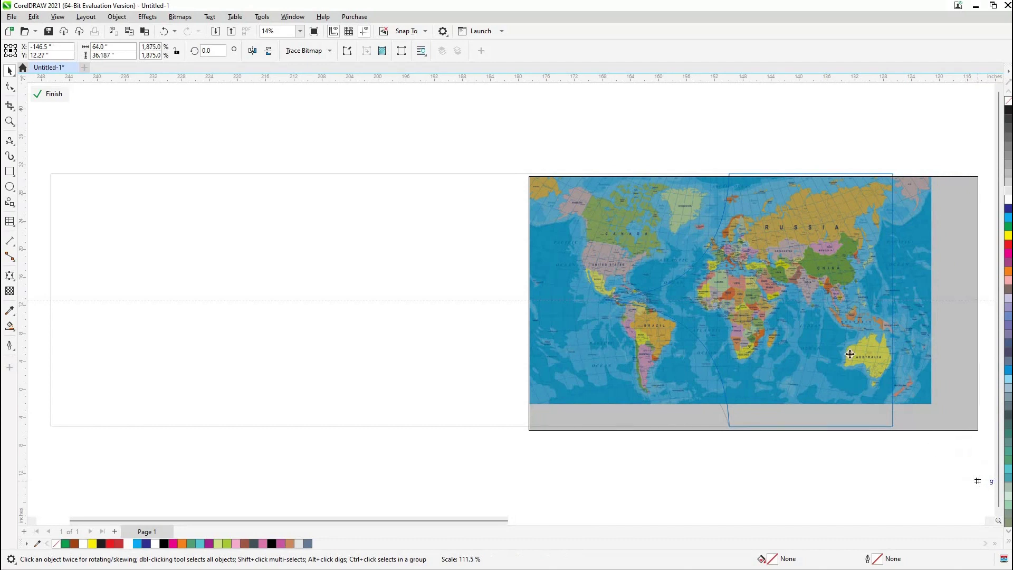
{"action": "mouse_move", "coordinate": [761, 288]}
{"action": "left_mouse_down"}
{"action": "mouse_move", "coordinate": [770, 286]}
{"action": "mouse_move", "coordinate": [741, 286]}
{"action": "mouse_move", "coordinate": [755, 287]}
{"action": "left_mouse_up"}
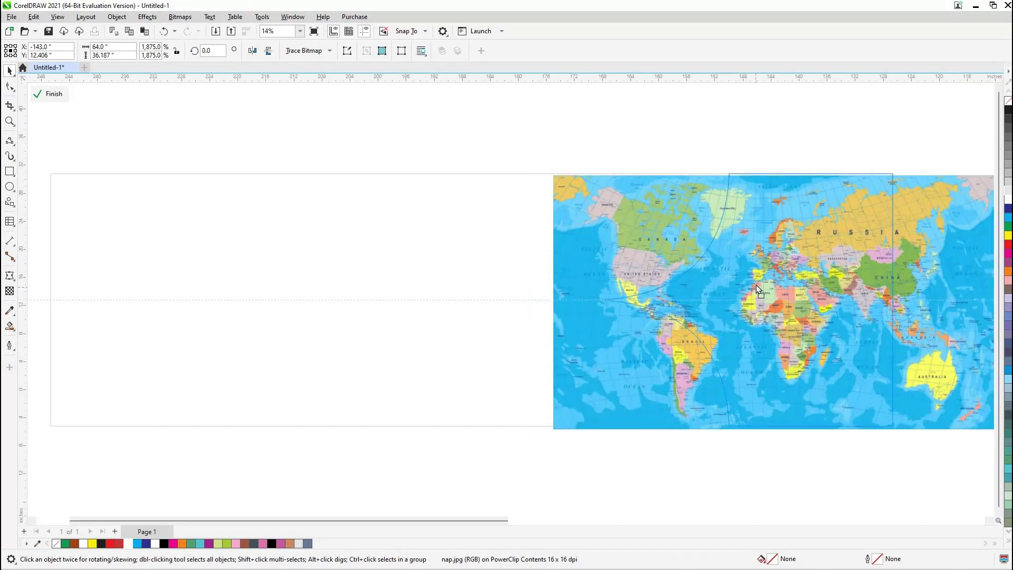
{"action": "left_click_drag", "start_coordinate": [755, 286], "coordinate": [756, 282]}
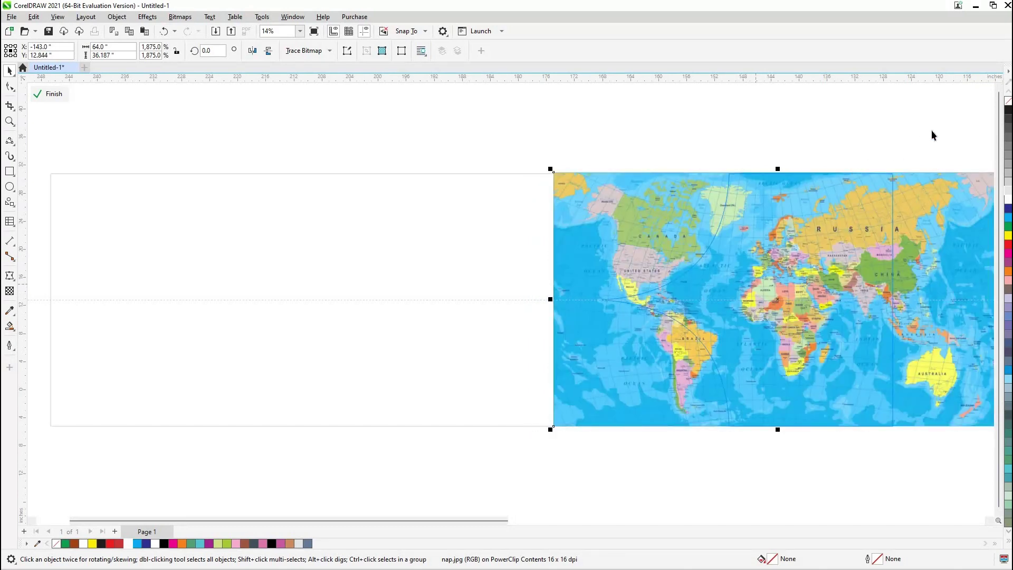
{"action": "left_click", "coordinate": [951, 226]}
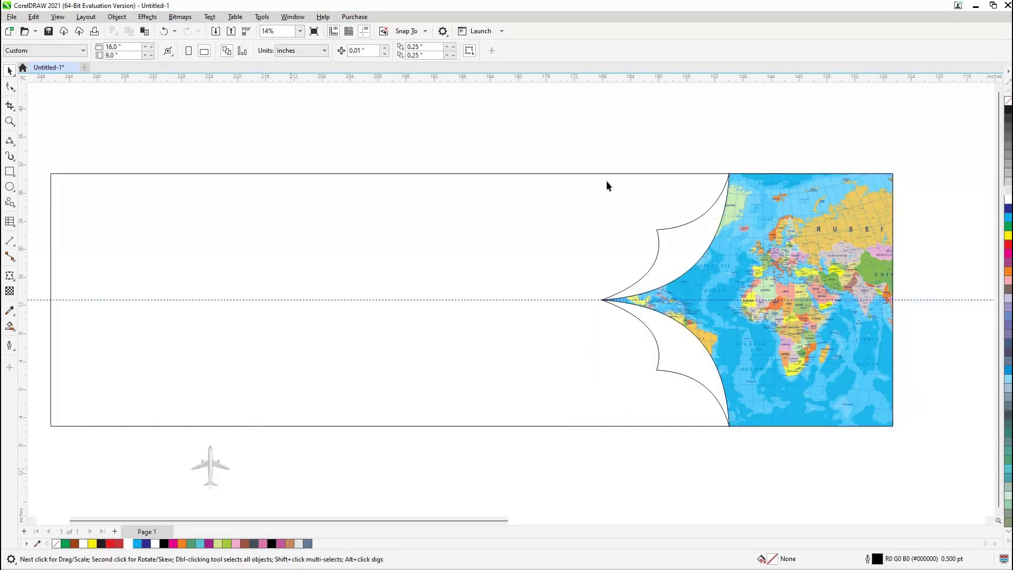
Delete the lower scallop shape.
{"action": "left_click", "coordinate": [666, 353]}
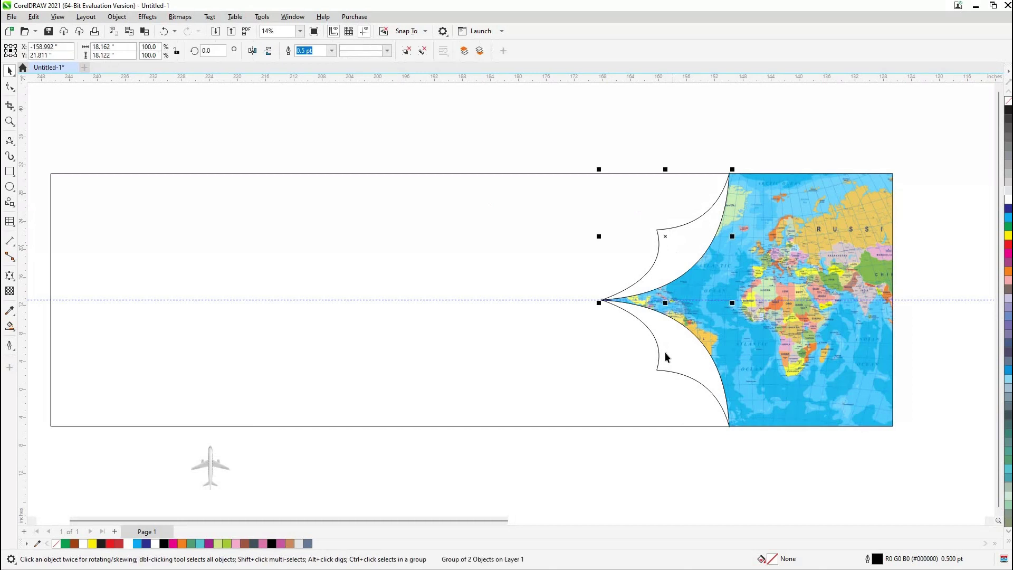
{"action": "left_click", "coordinate": [666, 352]}
{"action": "key", "text": "Delete"}
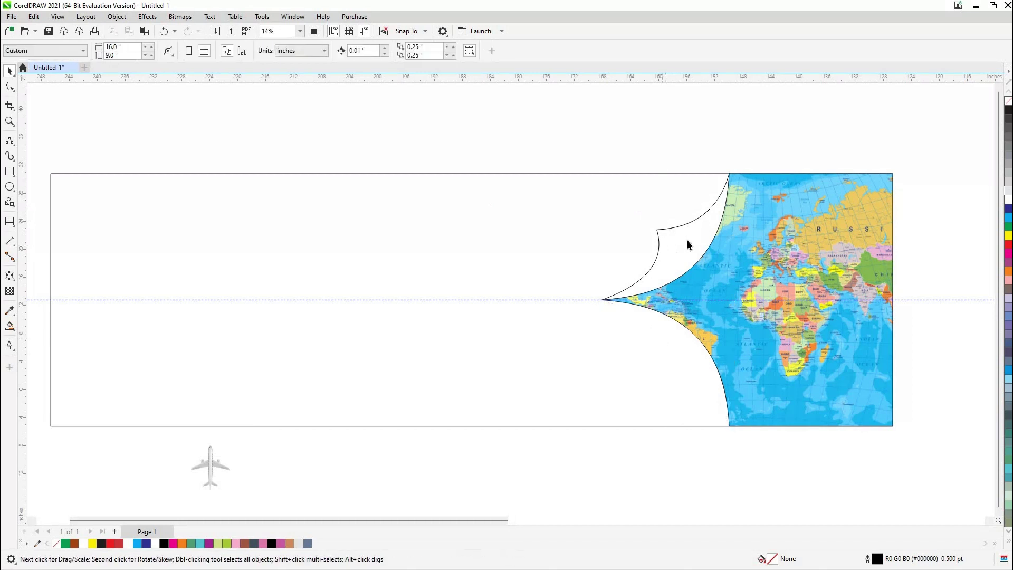
Smart Fill the upper scallop area as a new slate-blue shape.
{"action": "left_click", "coordinate": [688, 240]}
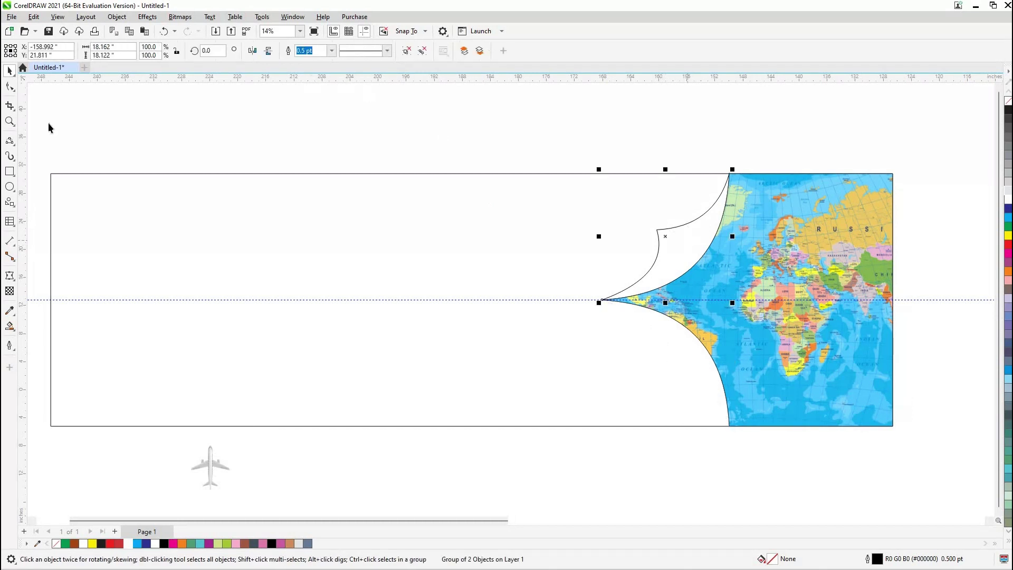
{"action": "left_click", "coordinate": [10, 325]}
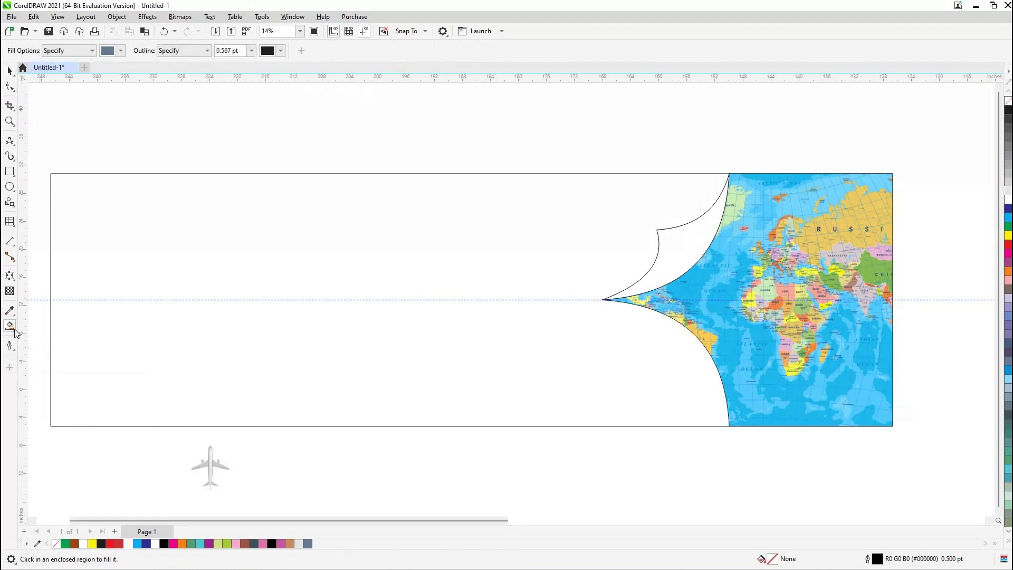
{"action": "left_click", "coordinate": [680, 245]}
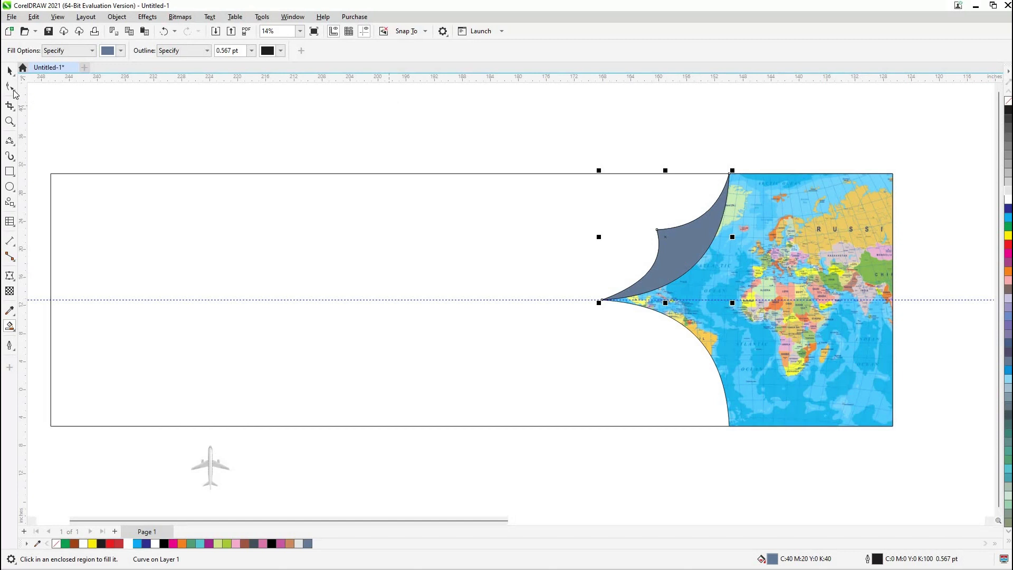
{"action": "left_click", "coordinate": [10, 87]}
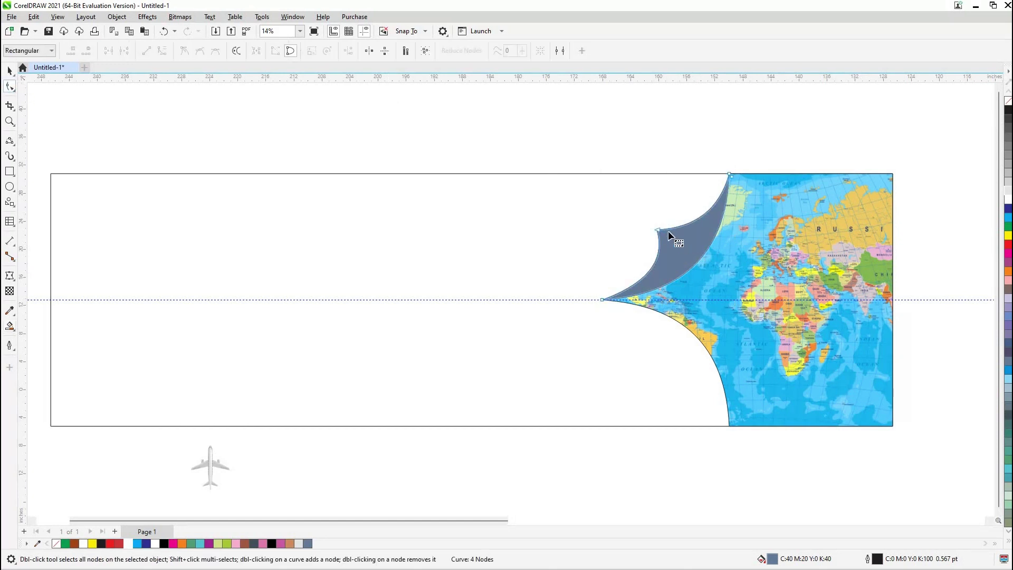
Pull the slate-blue curl's upper node up-left and bend its top edge slightly downward.
{"action": "left_click_drag", "start_coordinate": [657, 230], "coordinate": [646, 217]}
{"action": "left_click", "coordinate": [641, 218]}
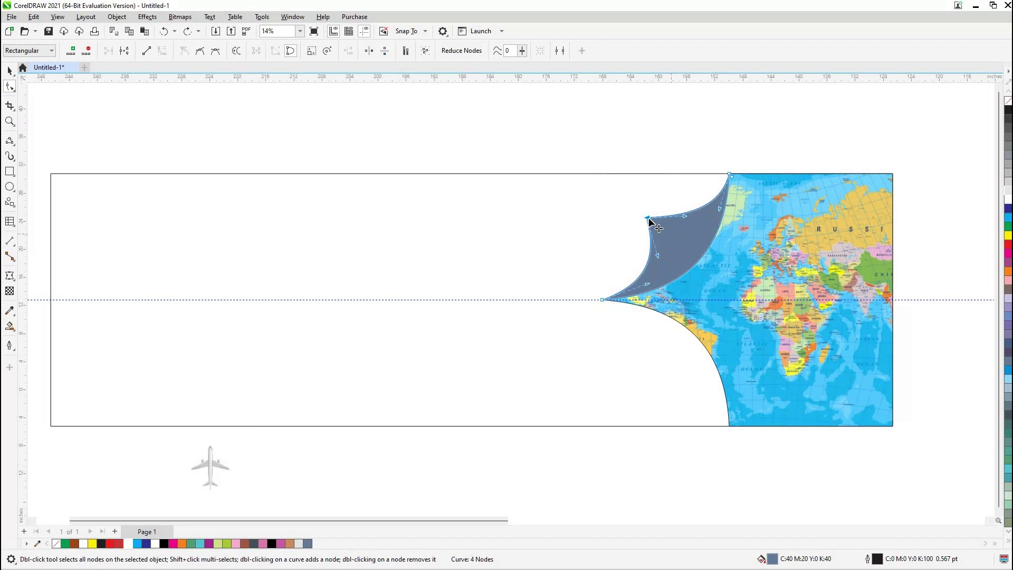
{"action": "mouse_move", "coordinate": [649, 218]}
{"action": "left_mouse_down"}
{"action": "mouse_move", "coordinate": [639, 205]}
{"action": "mouse_move", "coordinate": [634, 216]}
{"action": "mouse_move", "coordinate": [648, 219]}
{"action": "left_mouse_up"}
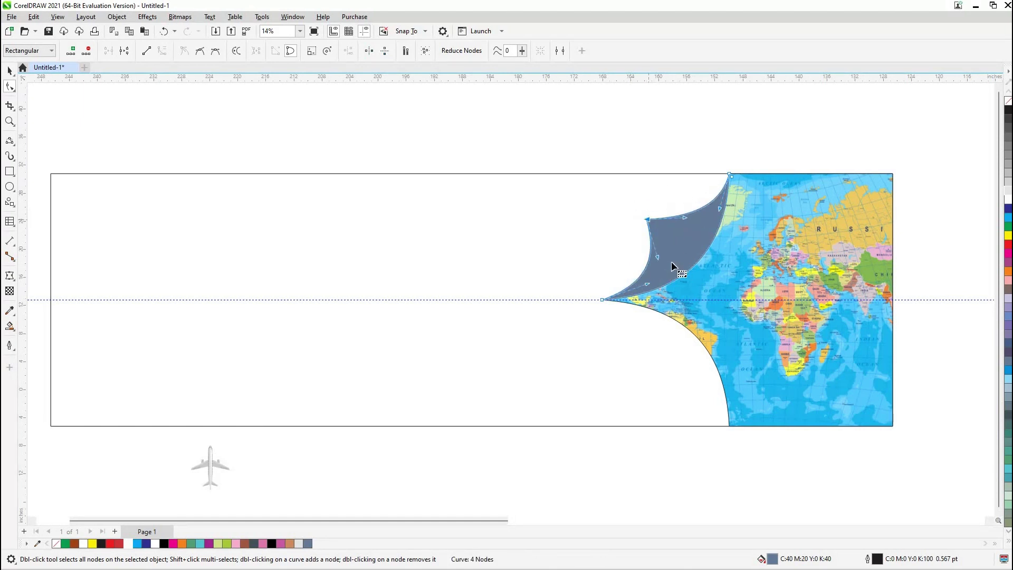
{"action": "left_click", "coordinate": [649, 217]}
{"action": "left_click", "coordinate": [691, 221]}
{"action": "left_click_drag", "start_coordinate": [690, 224], "coordinate": [692, 230]}
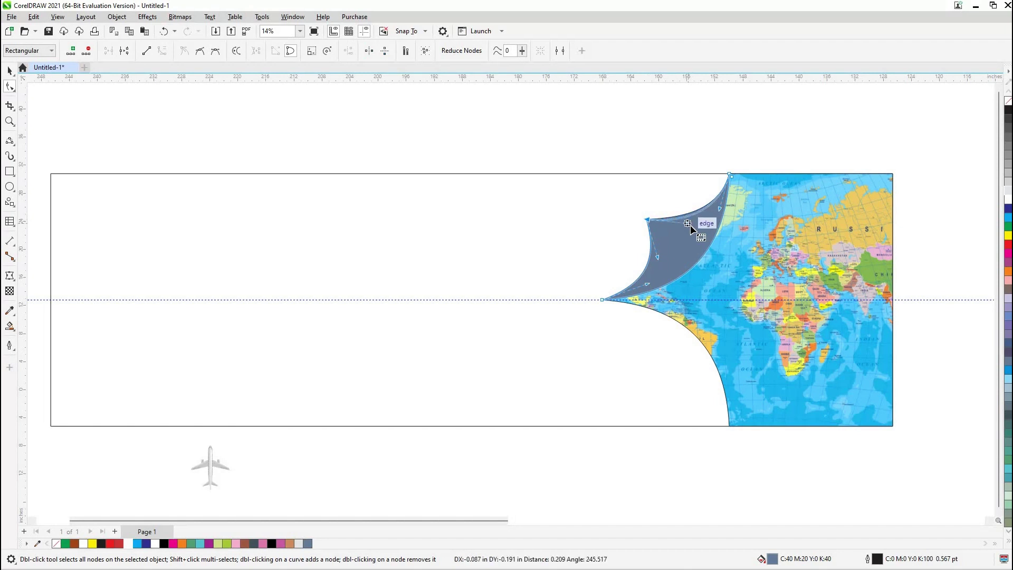
{"action": "key", "text": "space"}
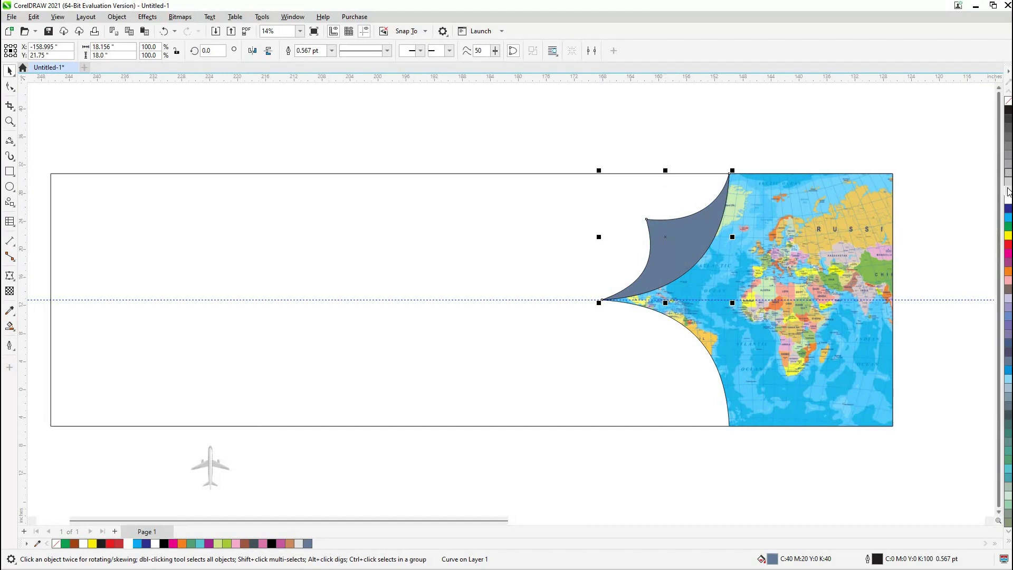
Remove the curl's outline and give it a white-to-70% Black fountain fill.
{"action": "key", "text": "ctrl+z"}
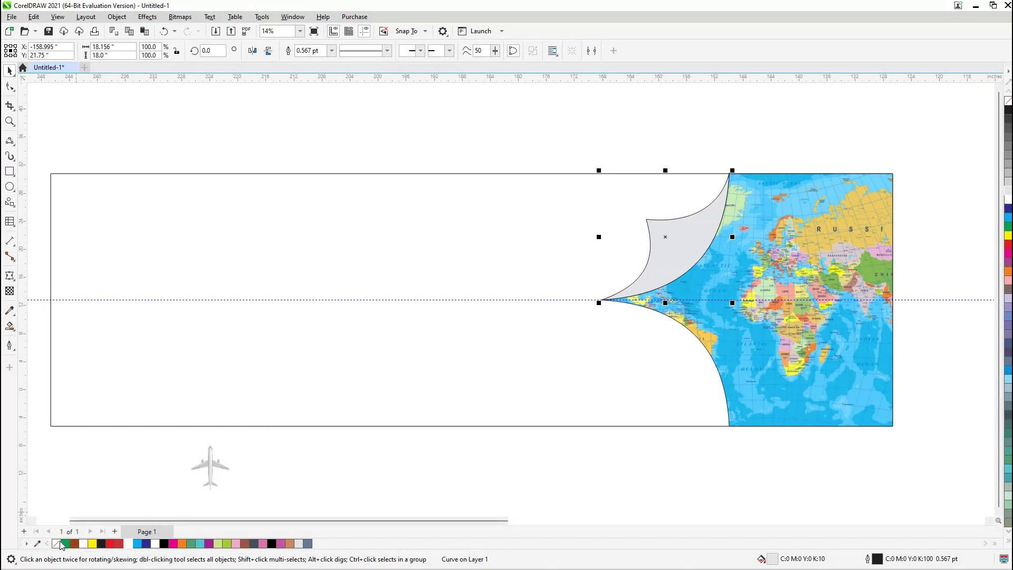
{"action": "right_click", "coordinate": [57, 543]}
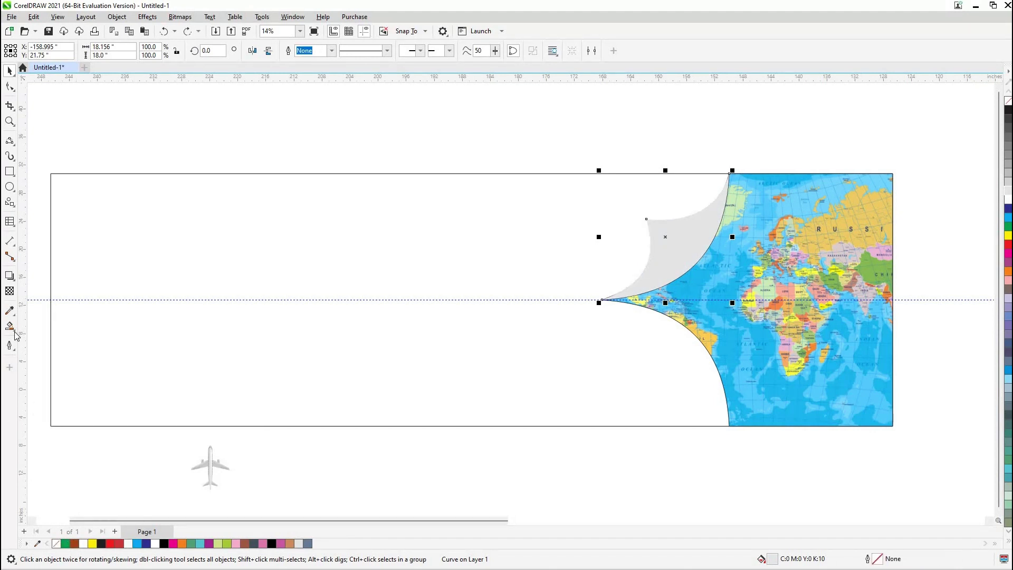
{"action": "left_click", "coordinate": [42, 326]}
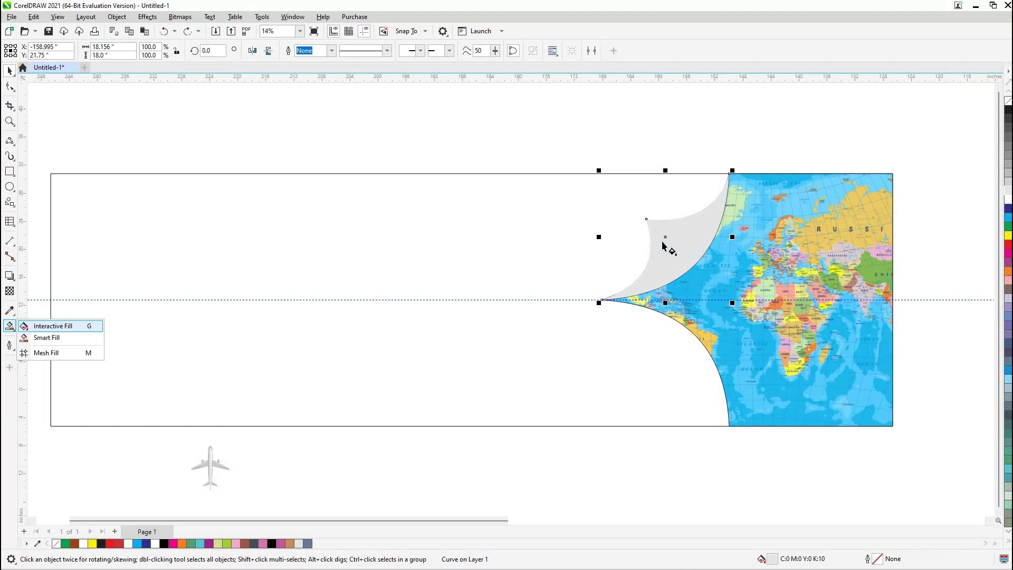
{"action": "left_click_drag", "start_coordinate": [647, 218], "coordinate": [717, 251]}
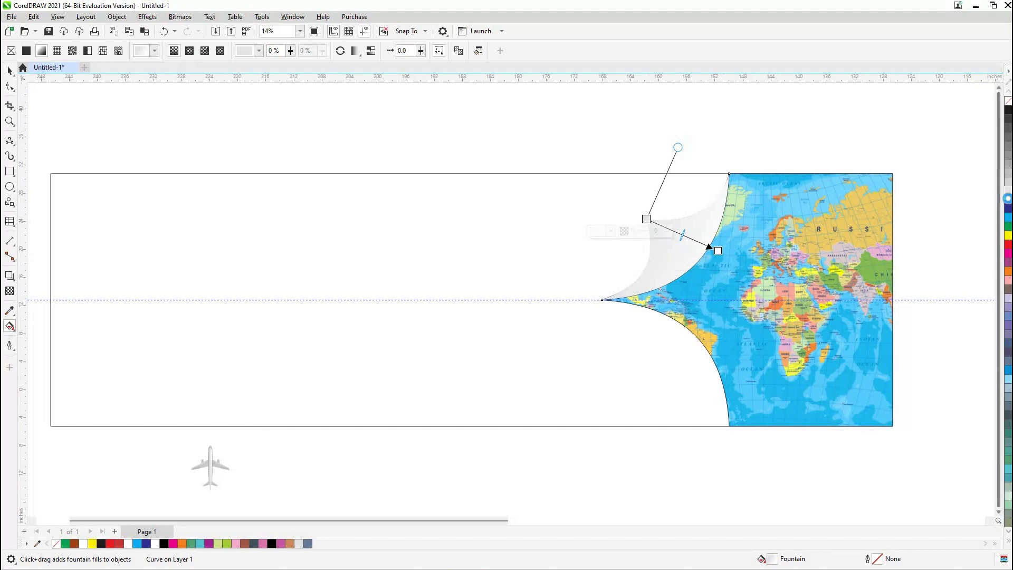
{"action": "left_click", "coordinate": [718, 251]}
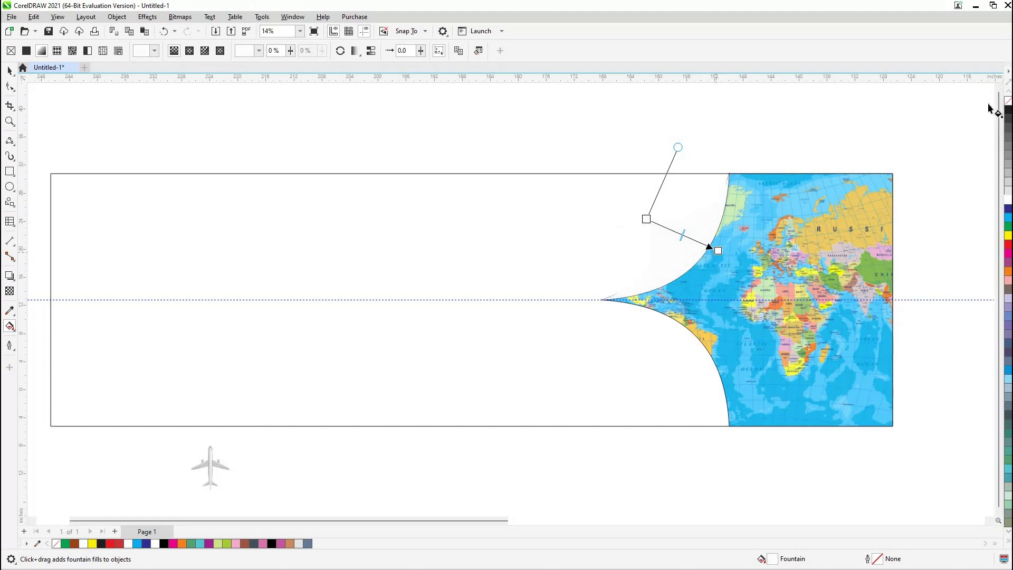
{"action": "mouse_move", "coordinate": [1008, 119]}
{"action": "left_mouse_down"}
{"action": "mouse_move", "coordinate": [718, 251]}
{"action": "mouse_move", "coordinate": [742, 275]}
{"action": "left_mouse_up"}
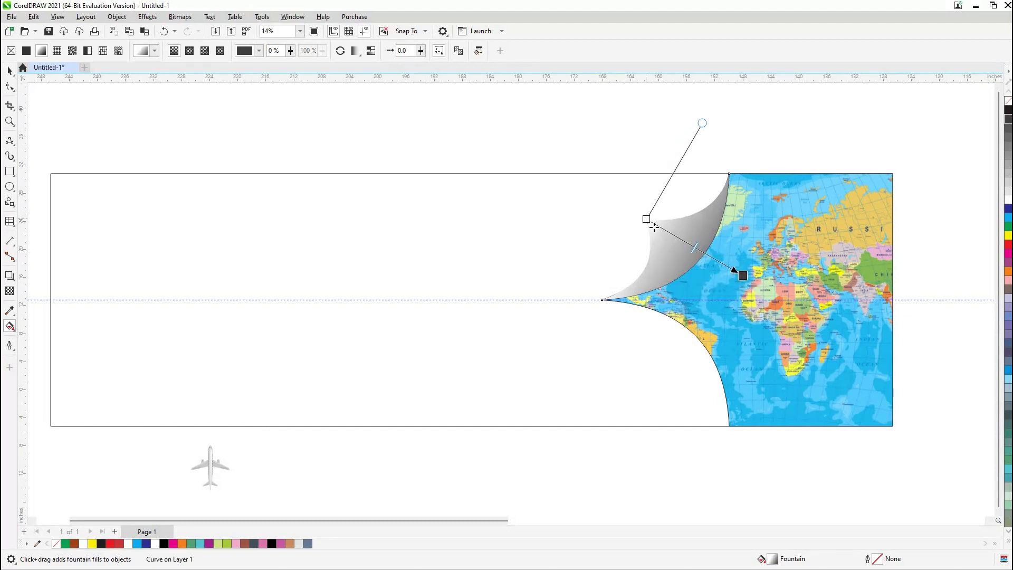
{"action": "left_click_drag", "start_coordinate": [649, 222], "coordinate": [654, 221]}
{"action": "left_click", "coordinate": [1008, 142]}
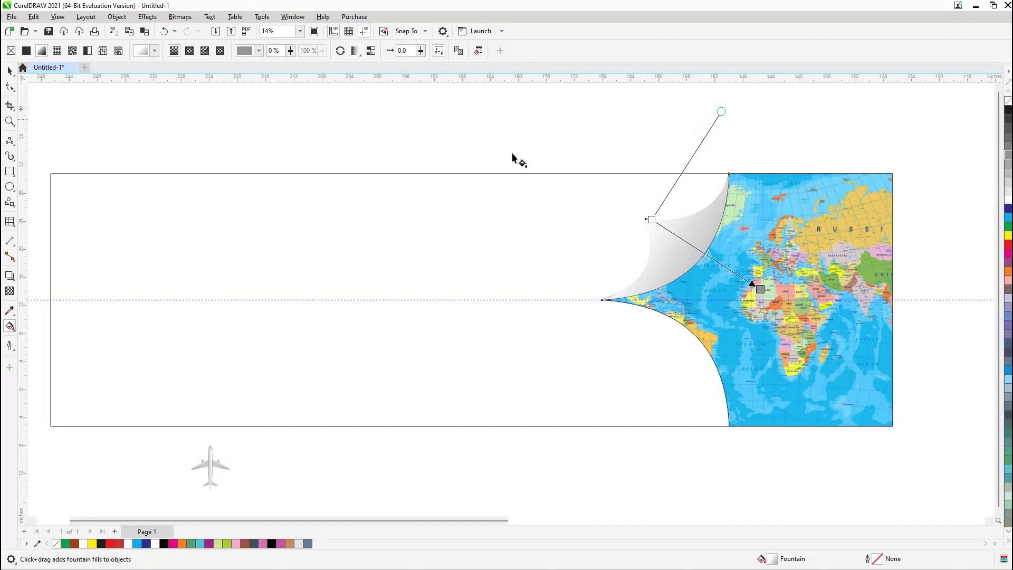
{"action": "key", "text": "space"}
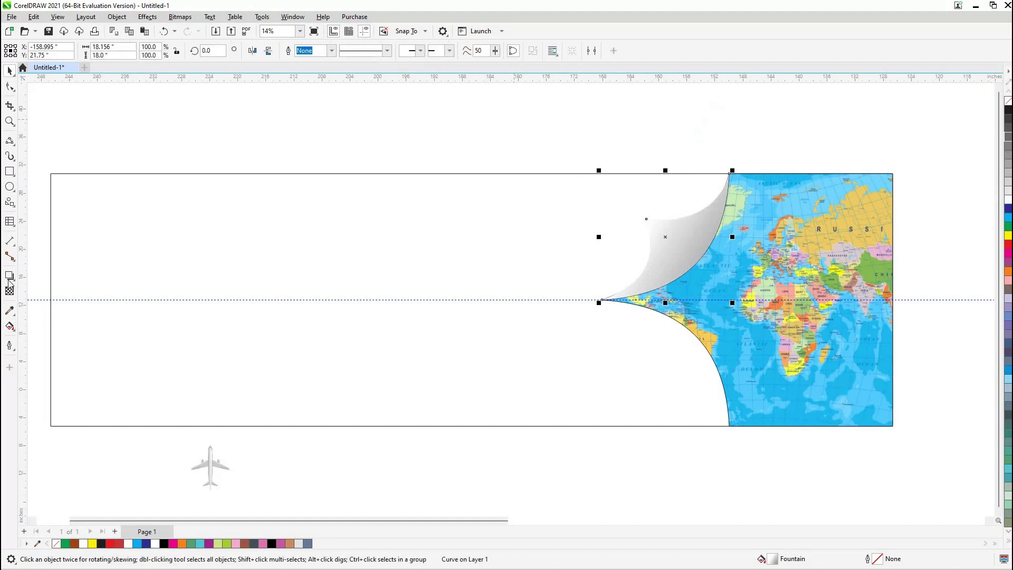
Drop a soft shadow from the curl down-right onto the map with opacity 70.
{"action": "left_click", "coordinate": [9, 275]}
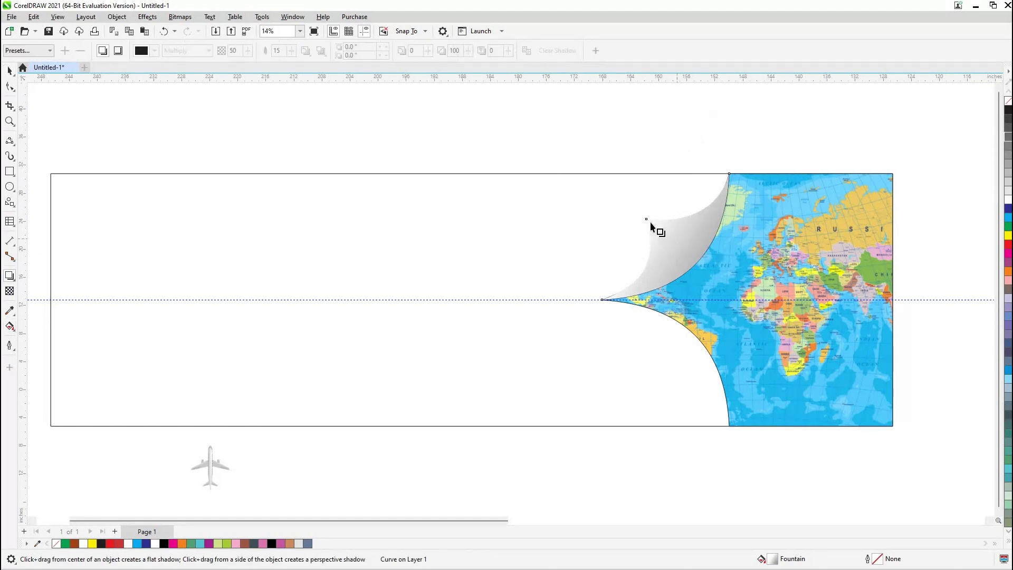
{"action": "mouse_move", "coordinate": [654, 232]}
{"action": "left_mouse_down"}
{"action": "mouse_move", "coordinate": [738, 266]}
{"action": "mouse_move", "coordinate": [729, 264]}
{"action": "left_mouse_up"}
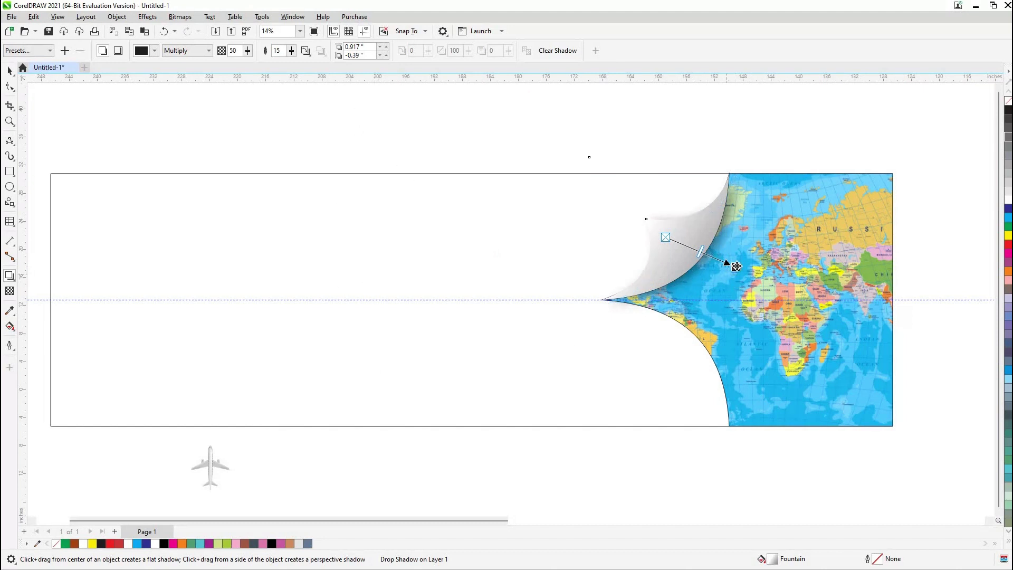
{"action": "left_click_drag", "start_coordinate": [736, 266], "coordinate": [739, 273]}
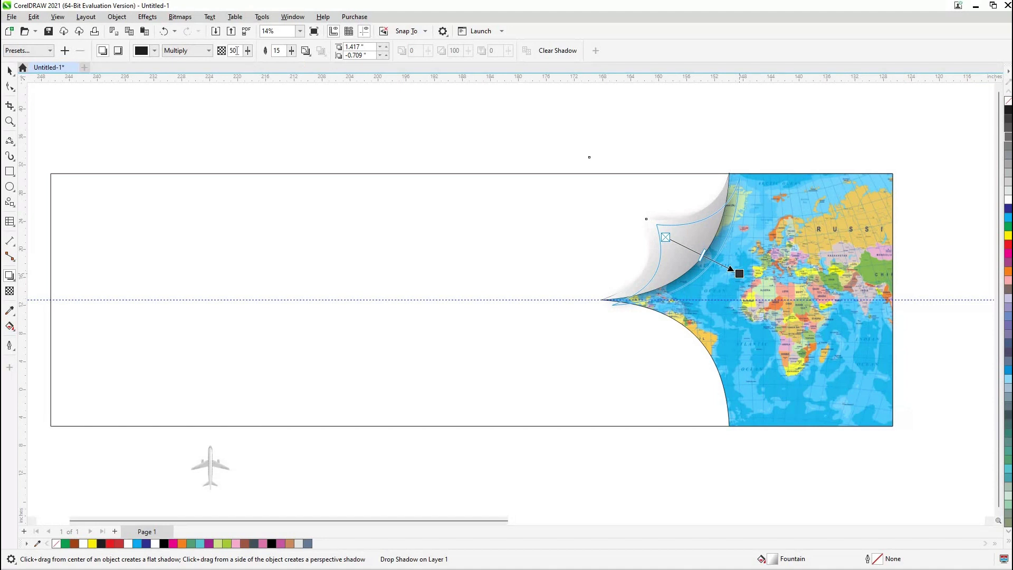
{"action": "key", "text": "BackSpace"}
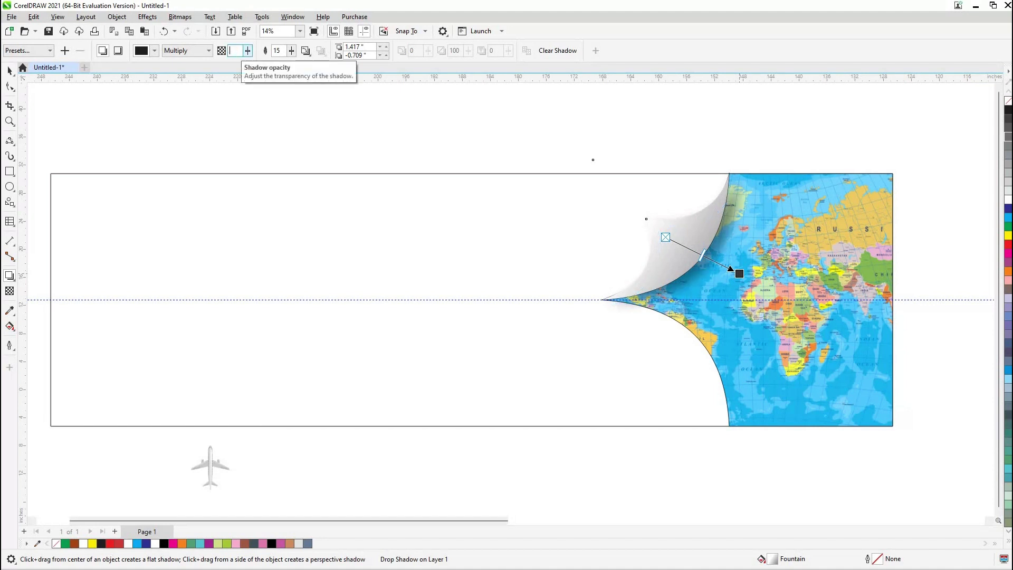
{"action": "type", "text": "70"}
{"action": "key", "text": "Return"}
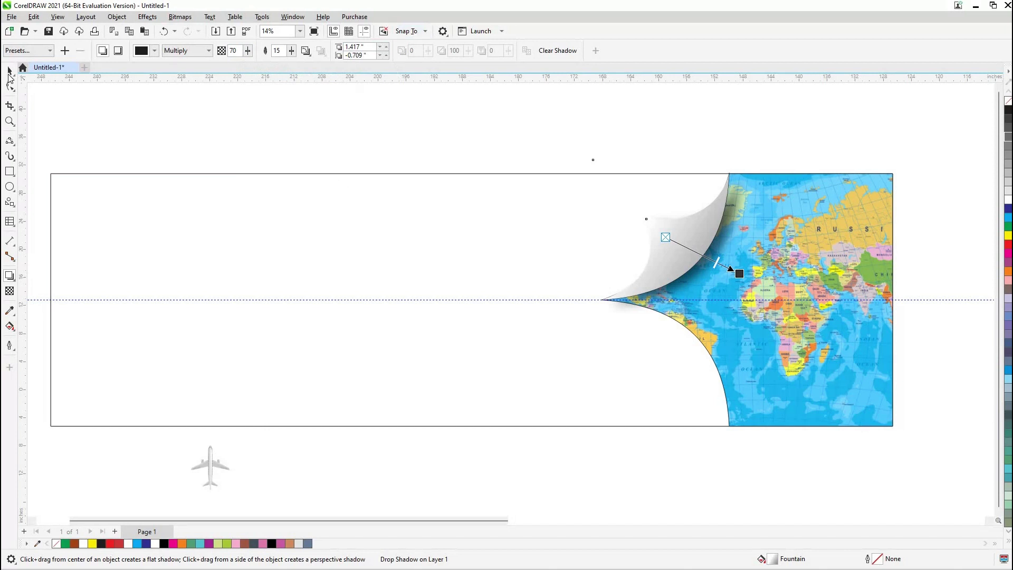
{"action": "left_click", "coordinate": [10, 72]}
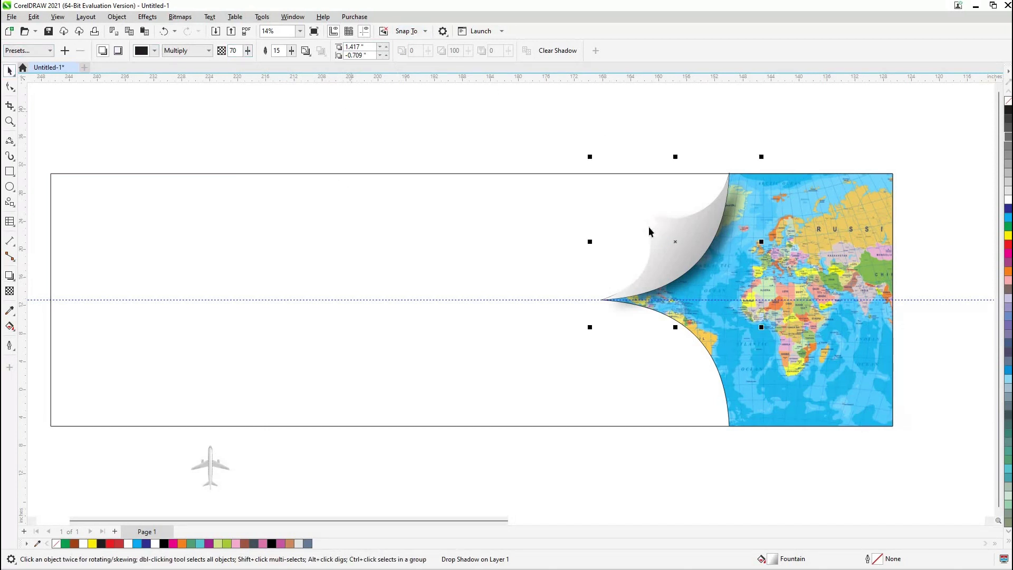
{"action": "left_click", "coordinate": [662, 238]}
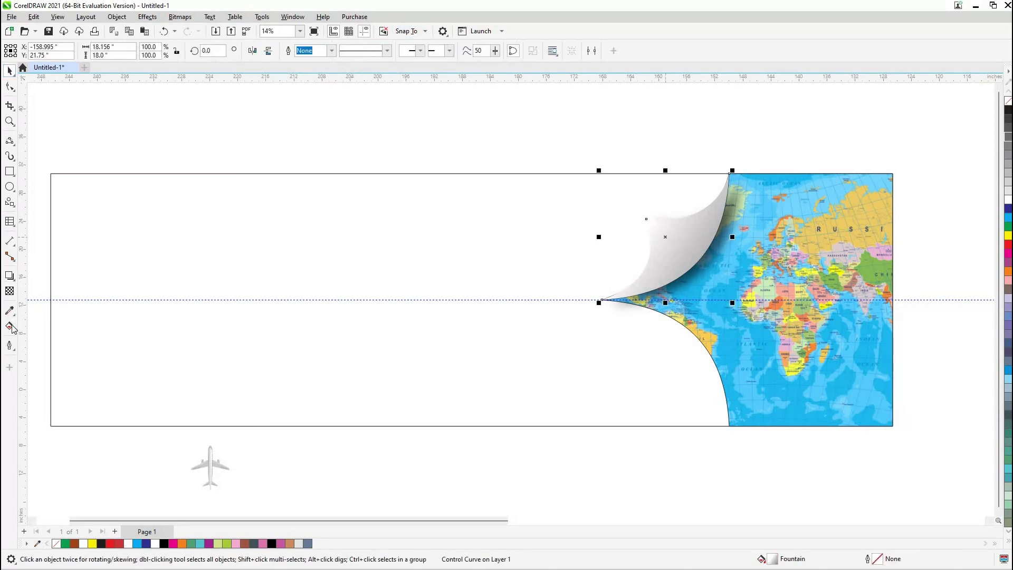
Rotate the curl's gradient direction and place a vertically mirrored copy of the curl below.
{"action": "left_click", "coordinate": [9, 326]}
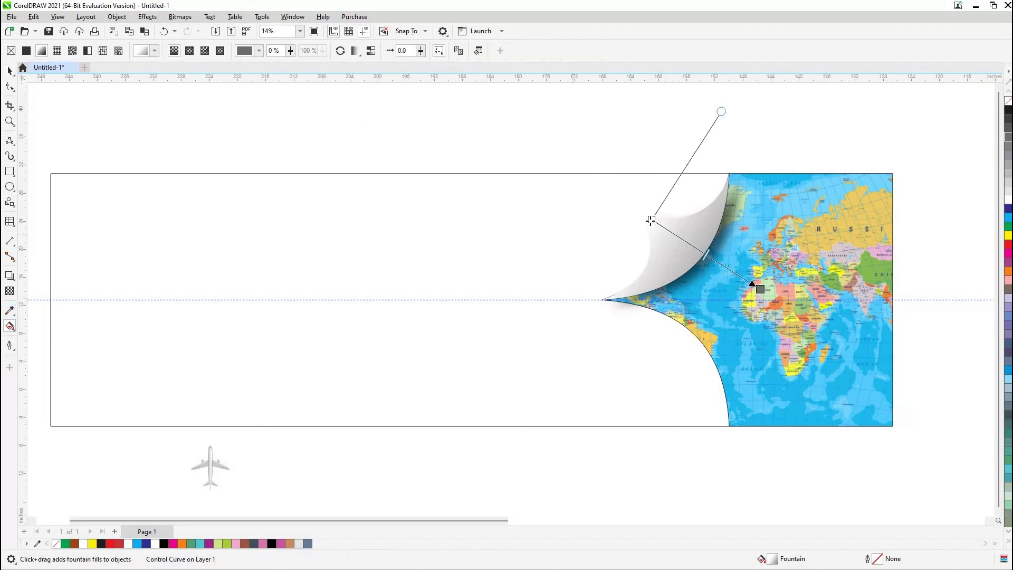
{"action": "left_click_drag", "start_coordinate": [651, 220], "coordinate": [634, 213]}
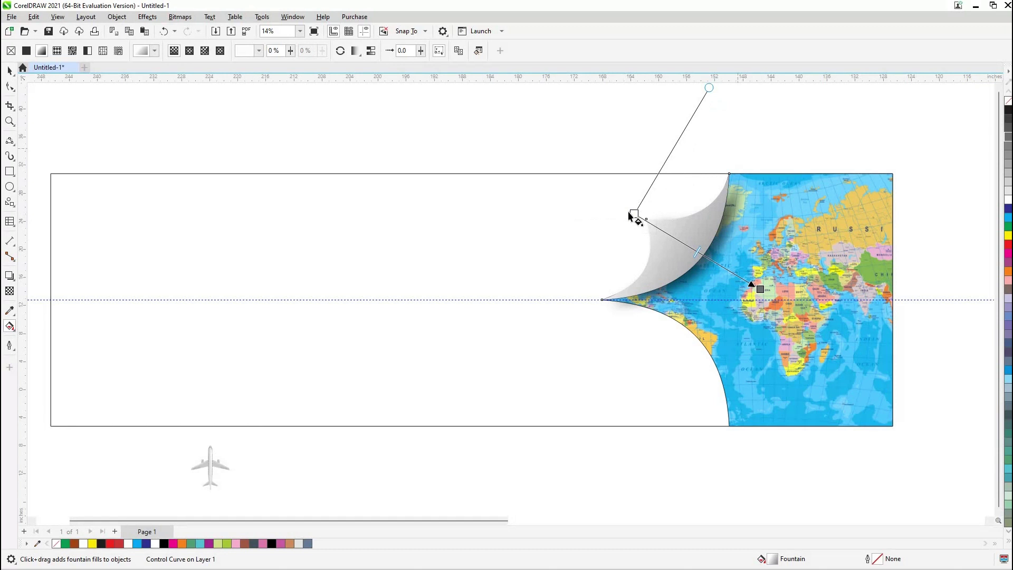
{"action": "key", "text": "space"}
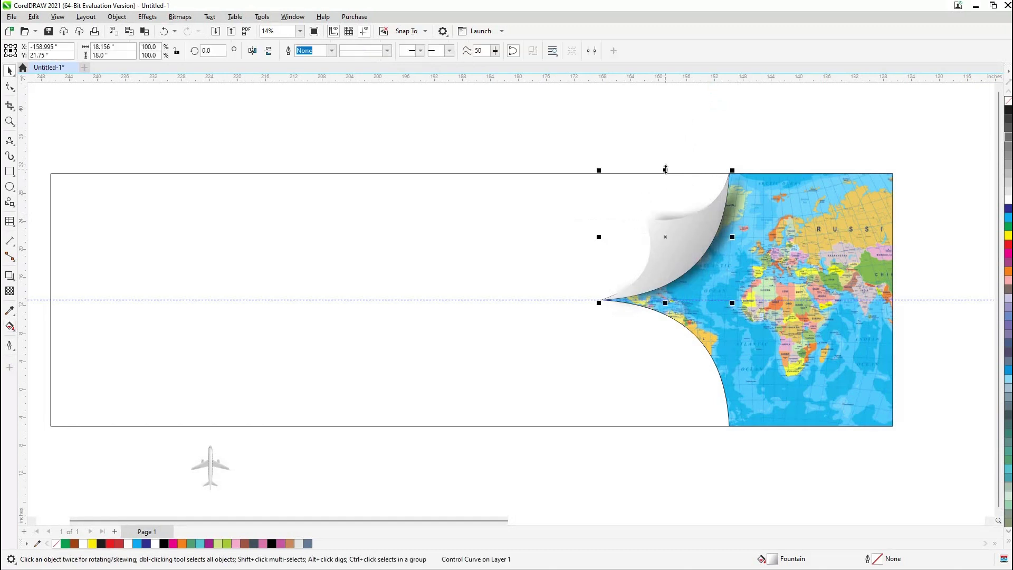
{"action": "left_click_drag", "start_coordinate": [670, 264], "coordinate": [662, 362]}
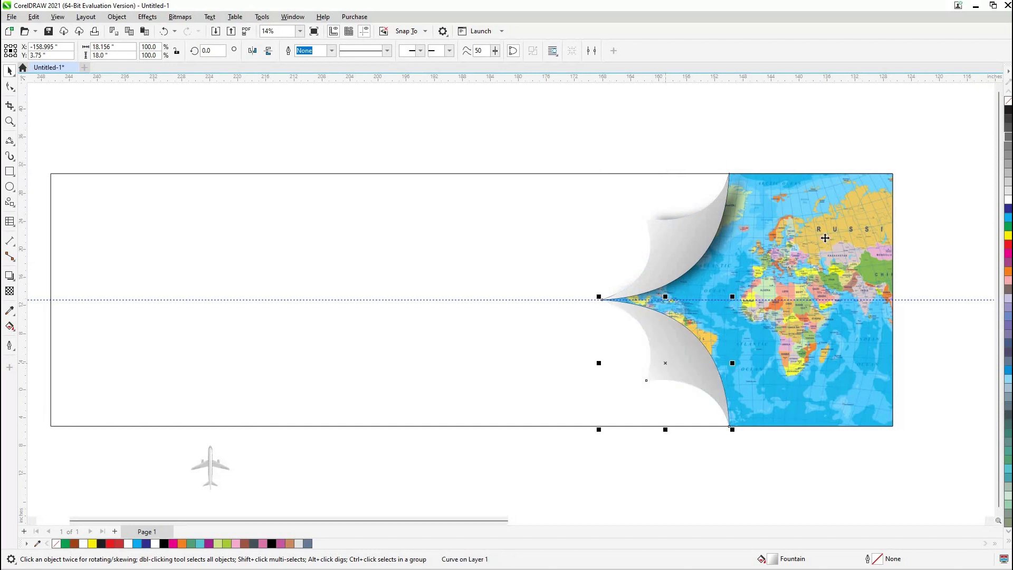
Remove the outline from the world map PowerClip.
{"action": "left_click", "coordinate": [775, 268]}
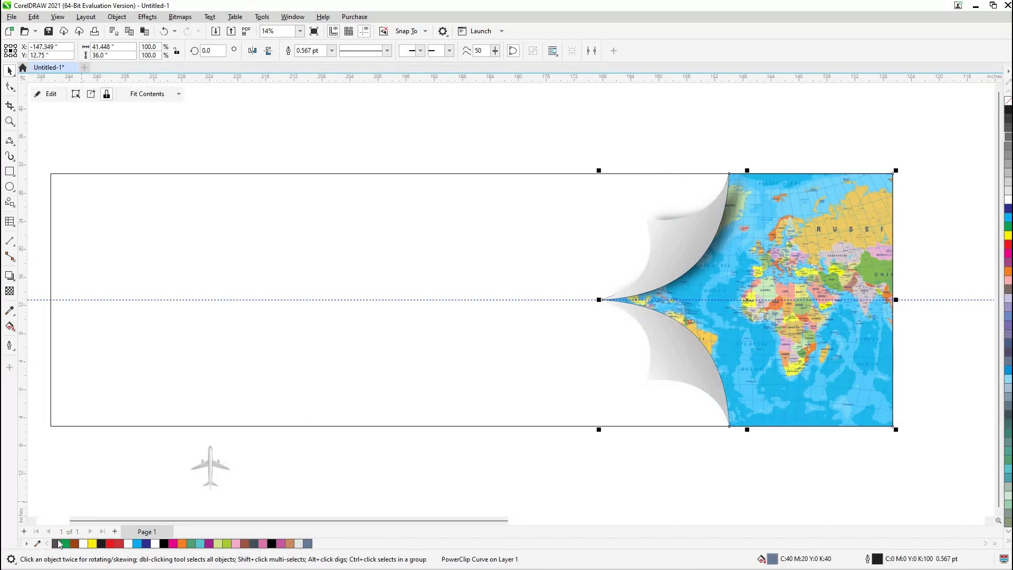
{"action": "right_click", "coordinate": [55, 547]}
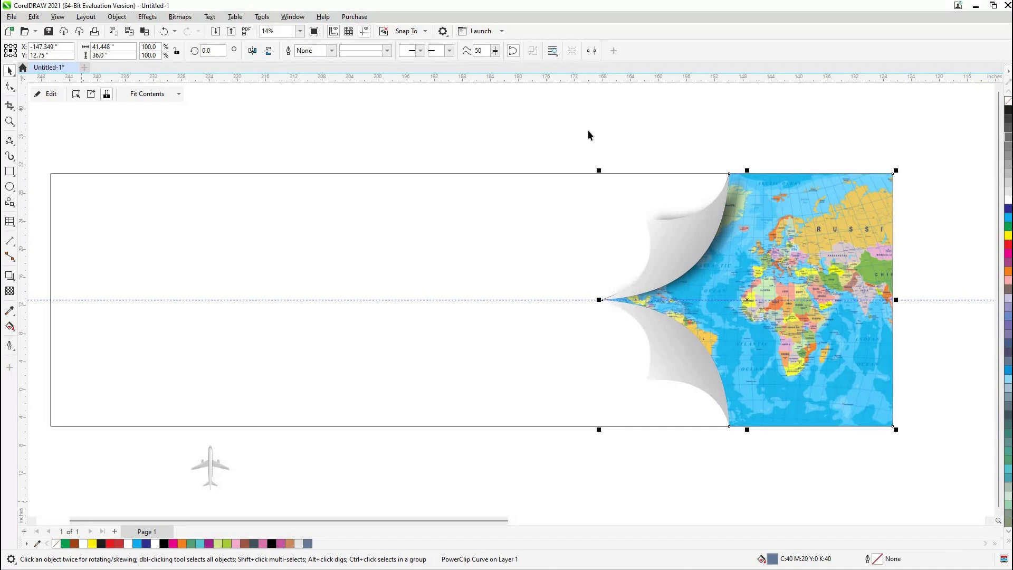
{"action": "left_click", "coordinate": [485, 230]}
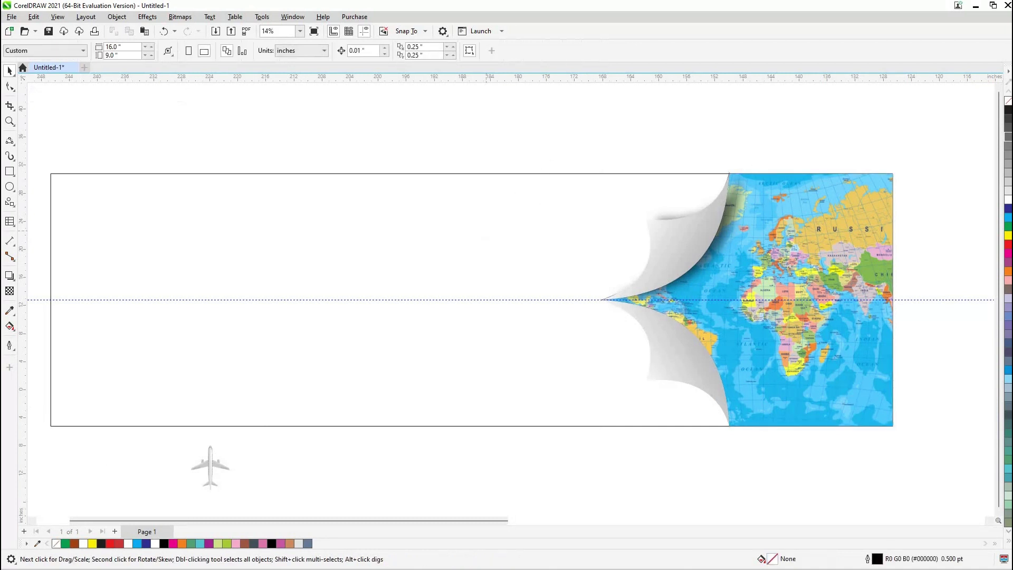
Give the banner background rectangle a 20% grey fill and move the airplane image onto its left side.
{"action": "key", "text": "Tab"}
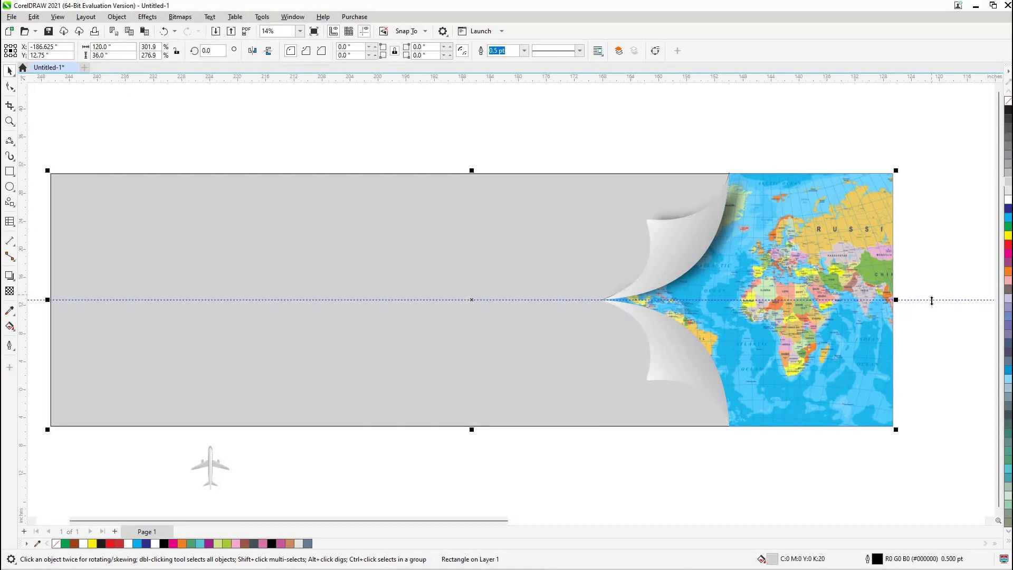
{"action": "left_click", "coordinate": [808, 129]}
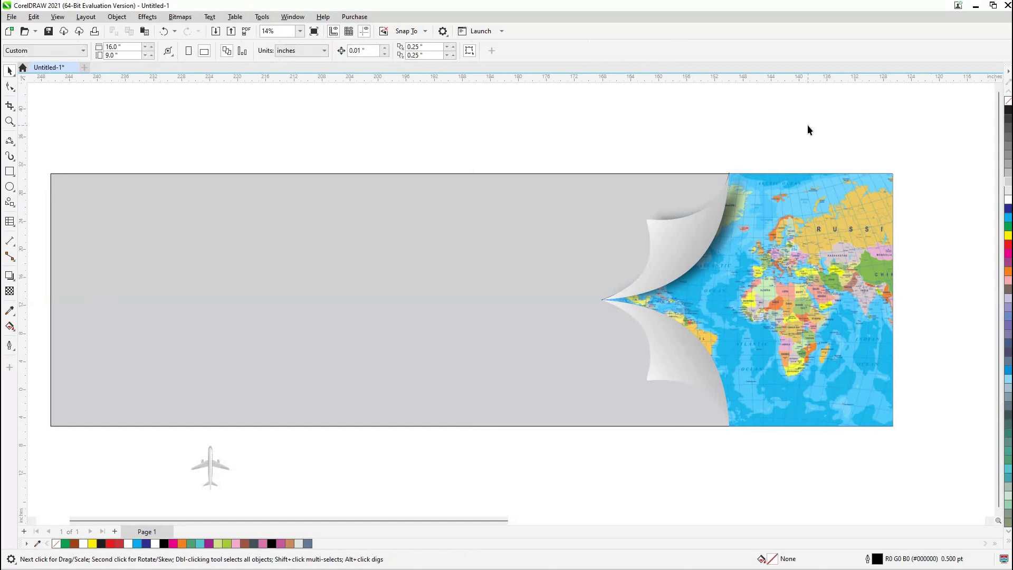
{"action": "left_click", "coordinate": [214, 458]}
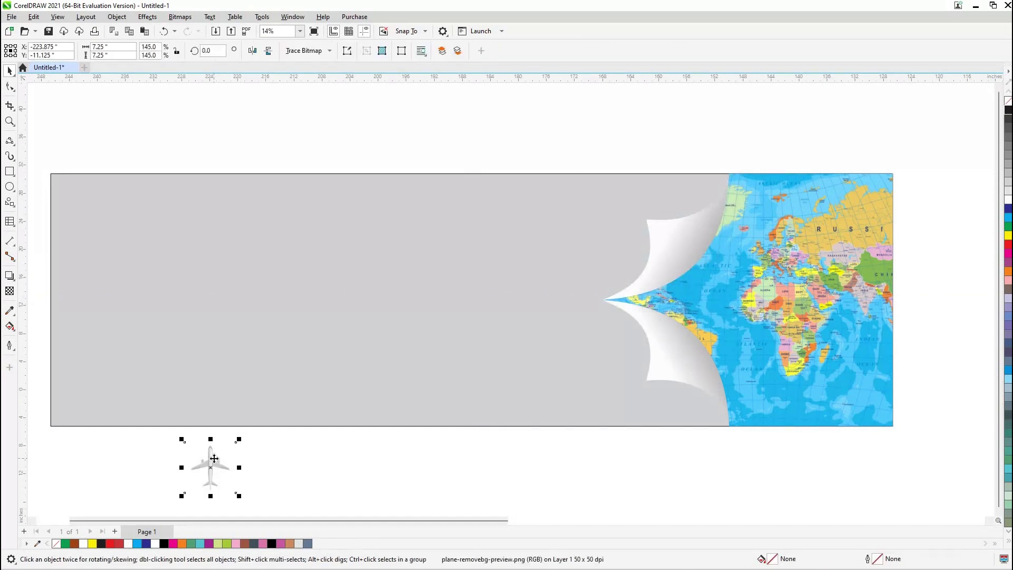
{"action": "left_click_drag", "start_coordinate": [263, 308], "coordinate": [266, 297]}
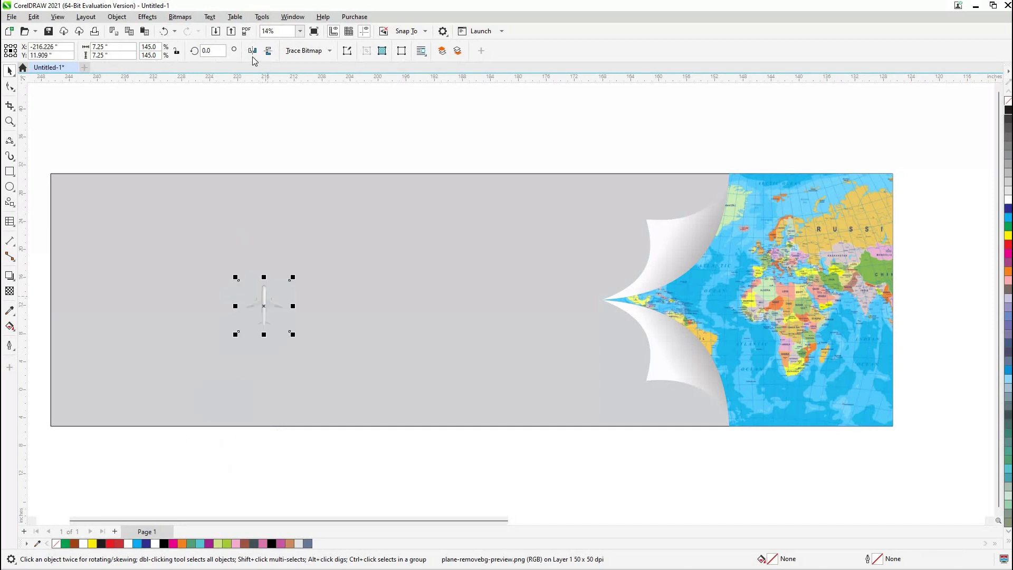
Rotate the airplane 90°, enlarge it to about 33 inches, and place it beside the page curl.
{"action": "left_click", "coordinate": [217, 51]}
{"action": "key", "text": "BackSpace"}
{"action": "key", "text": "BackSpace"}
{"action": "key", "text": "BackSpace"}
{"action": "type", "text": "90"}
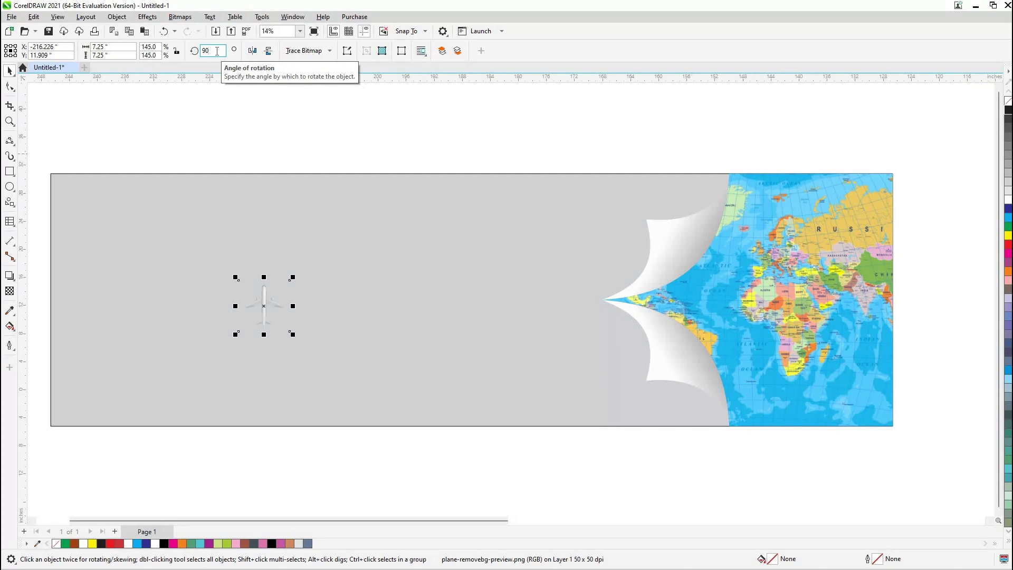
{"action": "key", "text": "Return"}
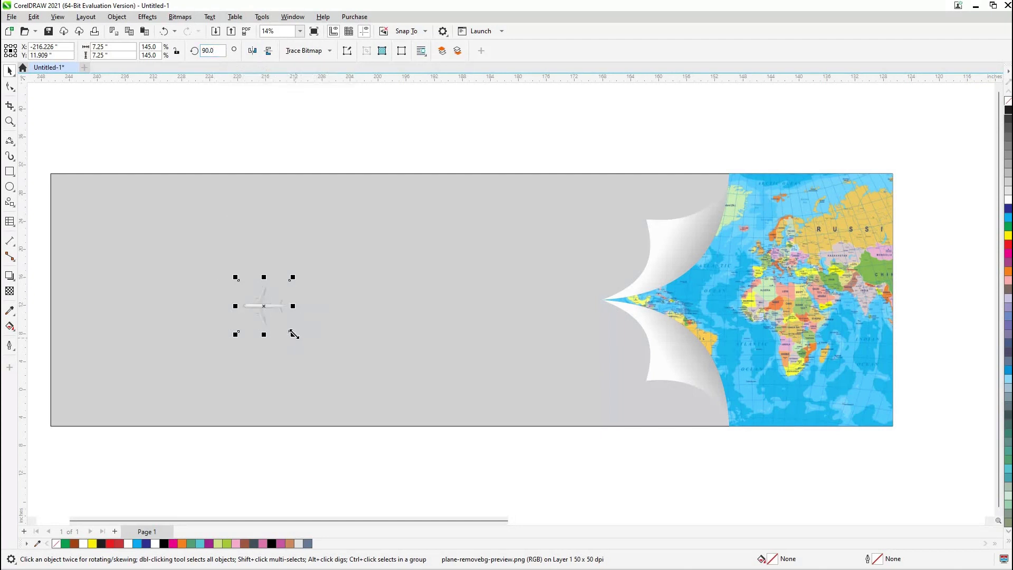
{"action": "left_click_drag", "start_coordinate": [294, 334], "coordinate": [358, 398]}
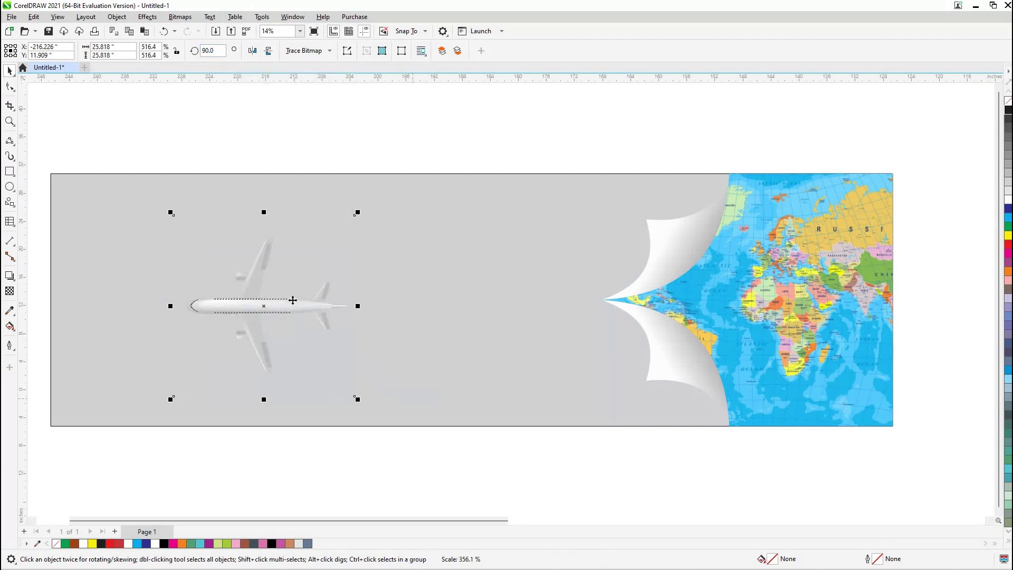
{"action": "left_click_drag", "start_coordinate": [266, 305], "coordinate": [519, 300]}
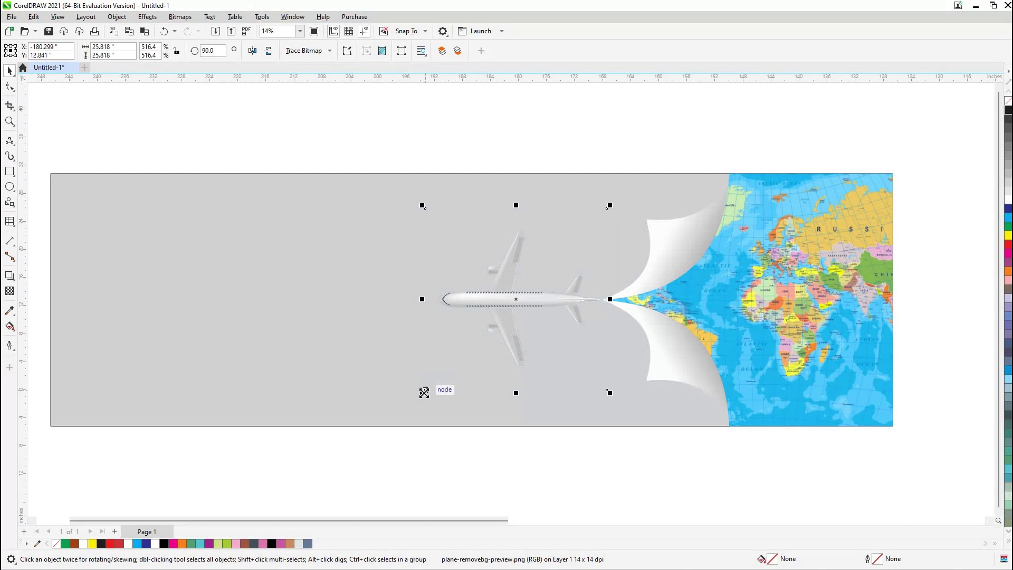
{"action": "left_click_drag", "start_coordinate": [424, 393], "coordinate": [397, 419]}
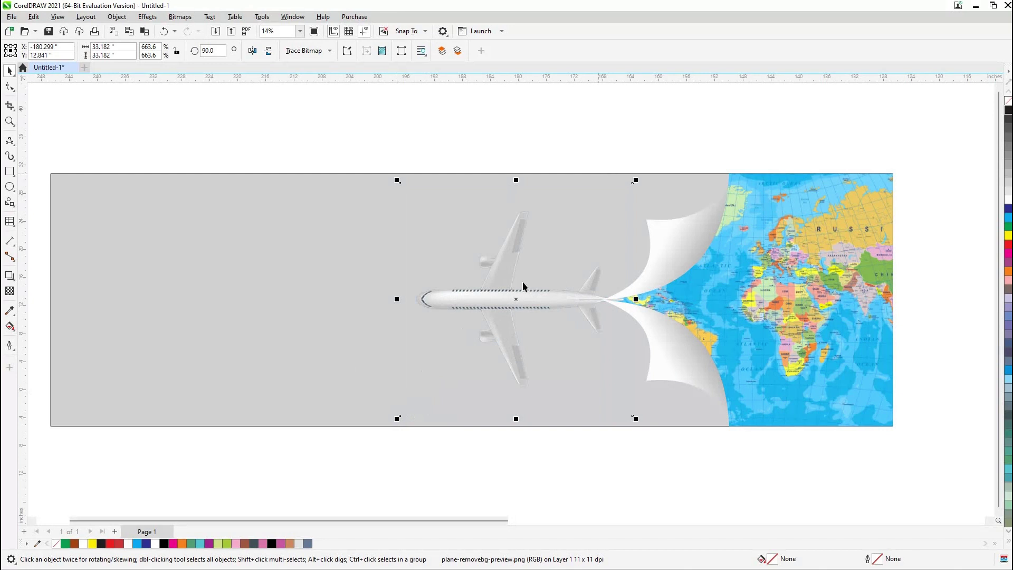
{"action": "key", "text": "Escape"}
Drag the page-curl flap's tip to meet the airplane's tail.
{"action": "left_click", "coordinate": [524, 302]}
{"action": "left_click", "coordinate": [612, 299]}
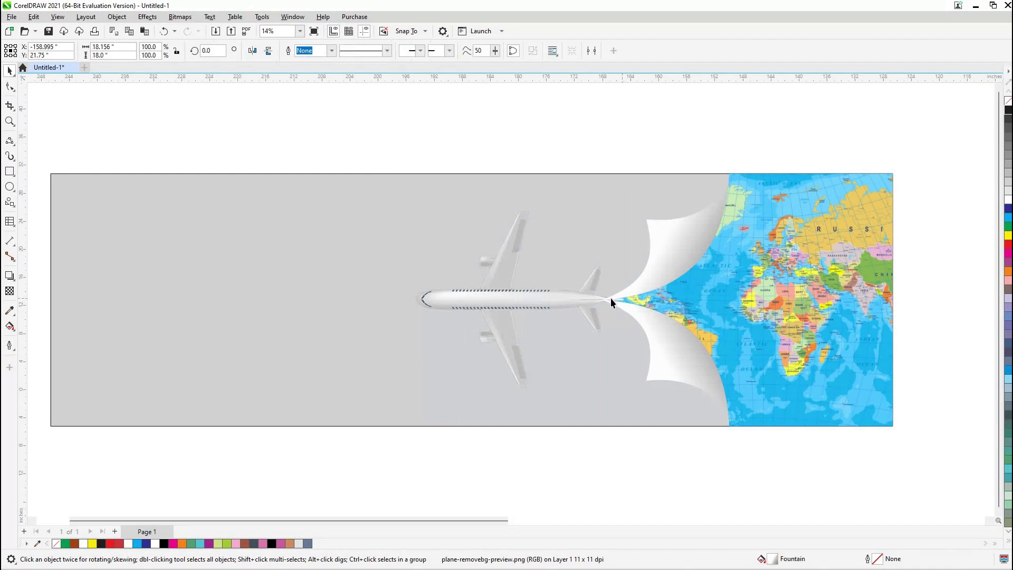
{"action": "left_click", "coordinate": [610, 298]}
{"action": "left_click_drag", "start_coordinate": [541, 288], "coordinate": [519, 295]}
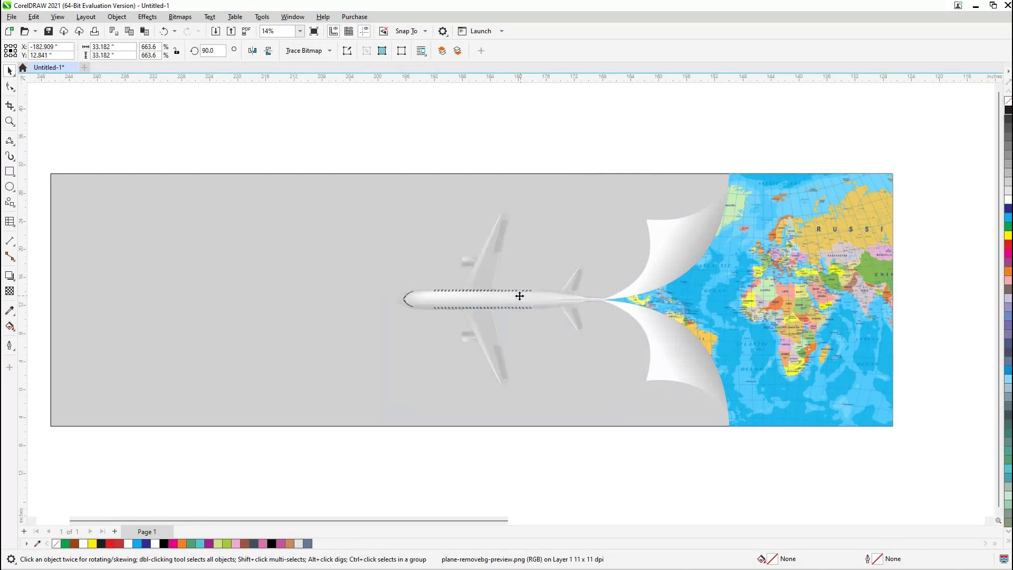
{"action": "key", "text": "Escape"}
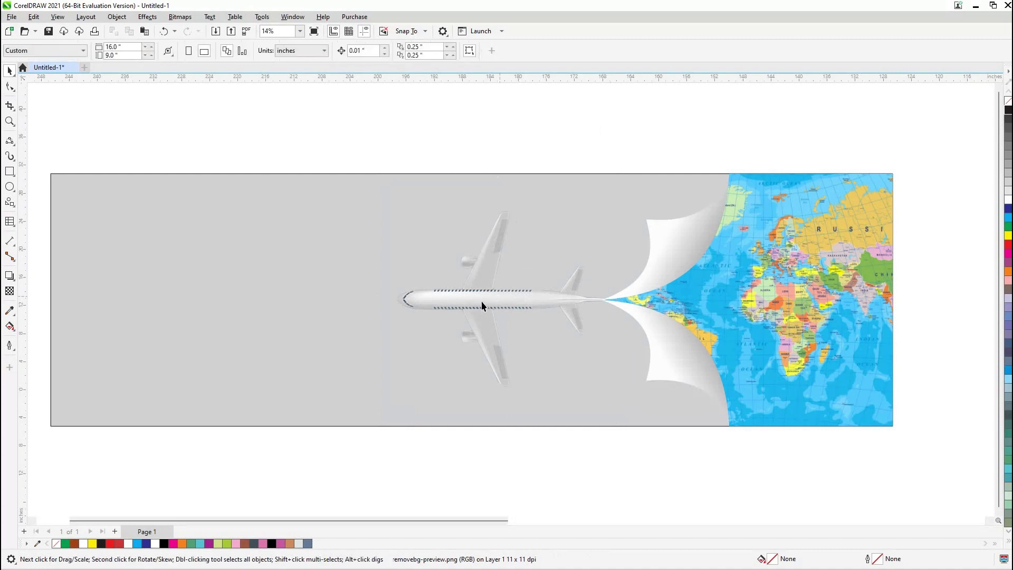
Enlarge the airplane slightly to about 34.2 inches.
{"action": "left_click", "coordinate": [543, 293]}
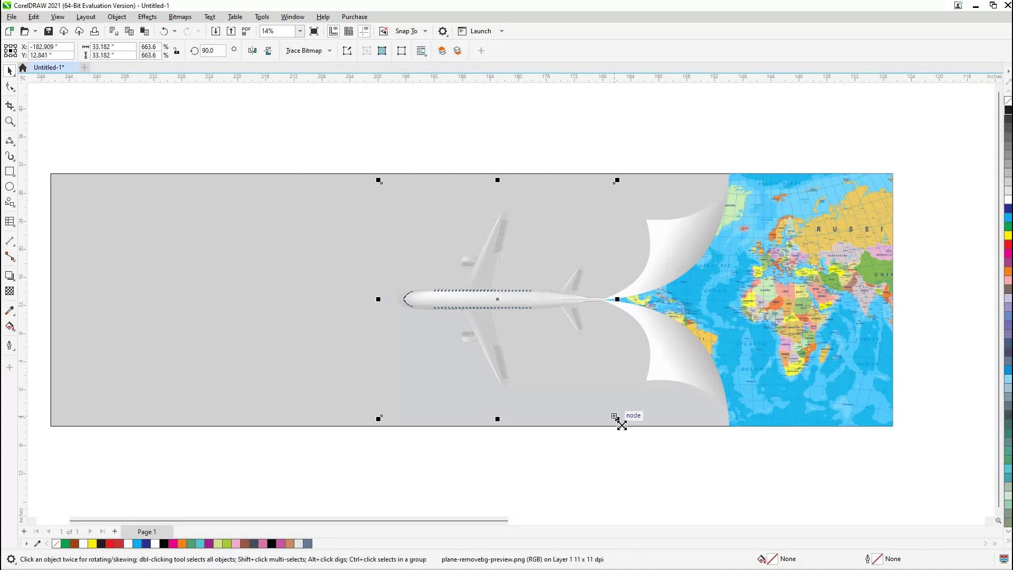
{"action": "left_click_drag", "start_coordinate": [615, 418], "coordinate": [620, 421]}
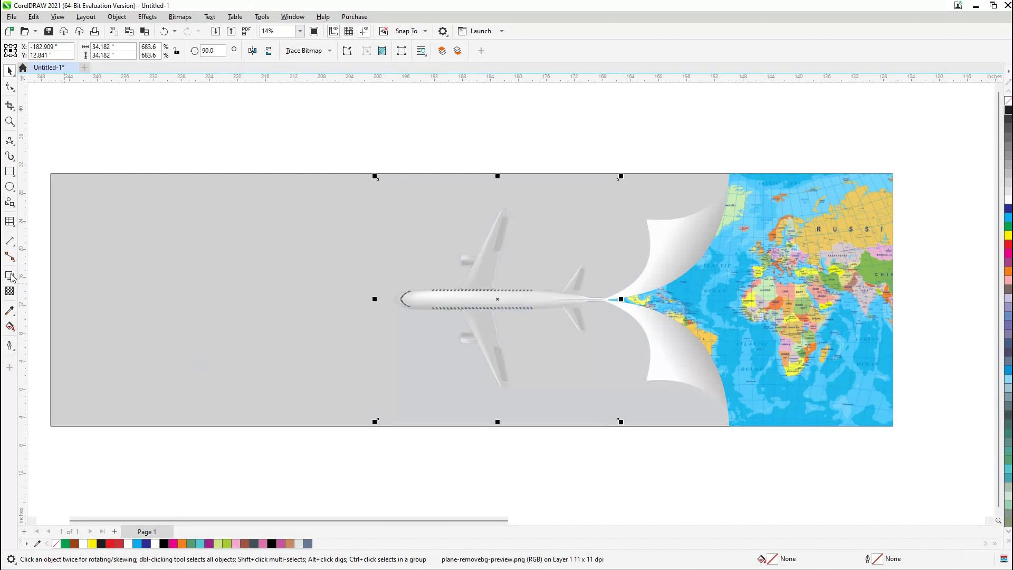
{"action": "left_click", "coordinate": [10, 275]}
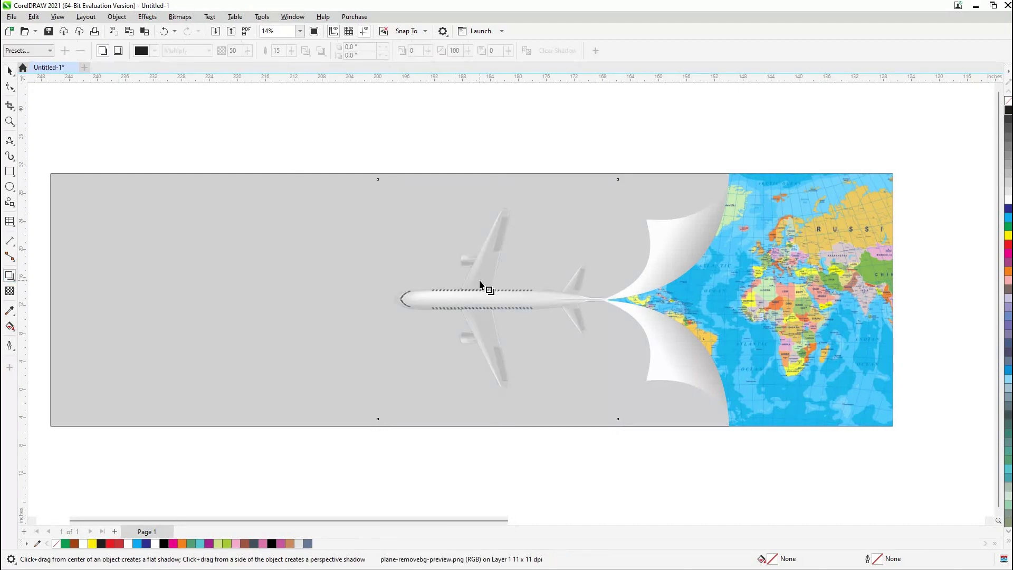
Add a soft drop shadow centred under the airplane with opacity 70.
{"action": "left_click_drag", "start_coordinate": [480, 283], "coordinate": [576, 362]}
{"action": "left_click_drag", "start_coordinate": [571, 354], "coordinate": [581, 365]}
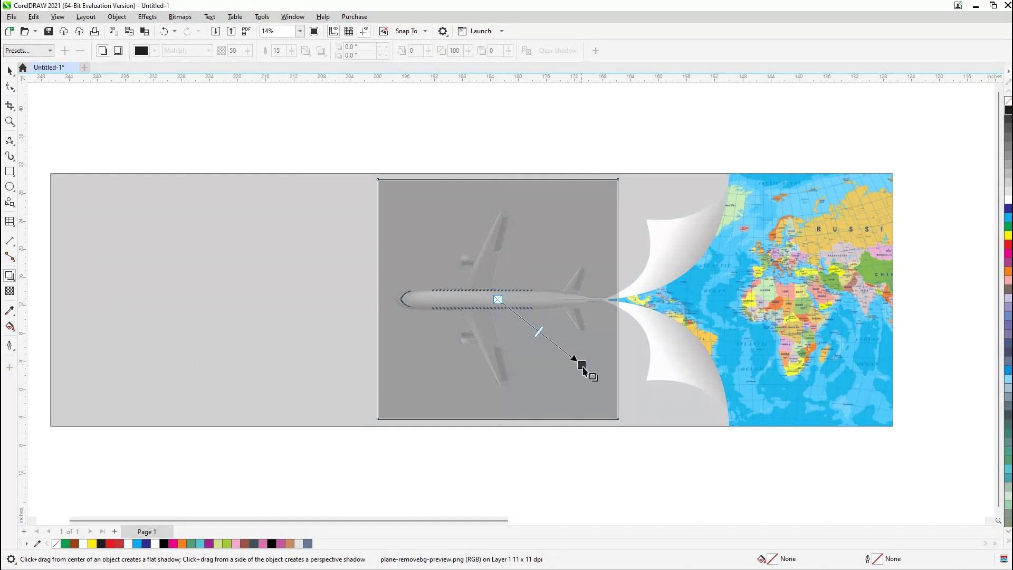
{"action": "key", "text": "ctrl+z"}
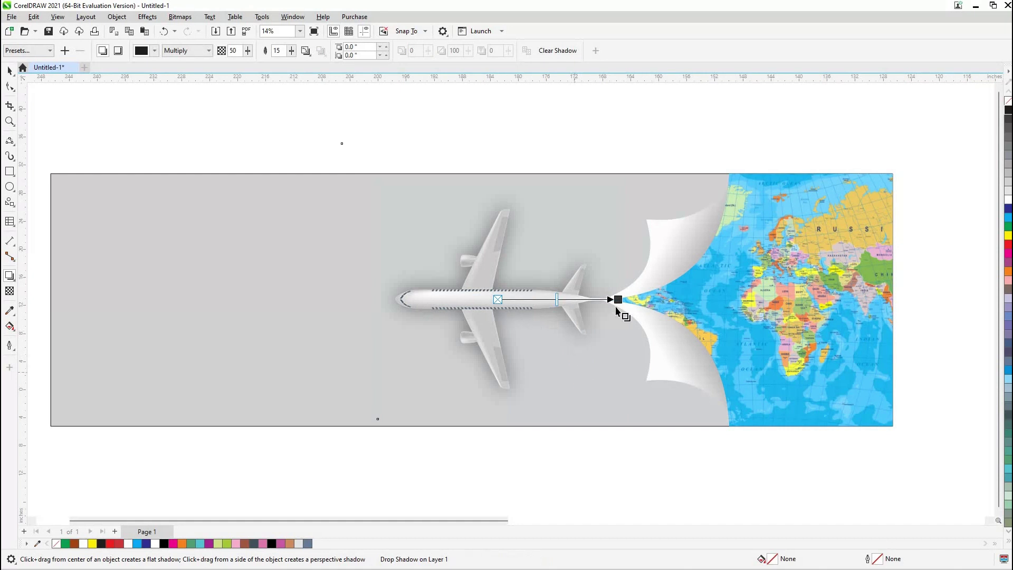
{"action": "left_click_drag", "start_coordinate": [619, 300], "coordinate": [610, 370]}
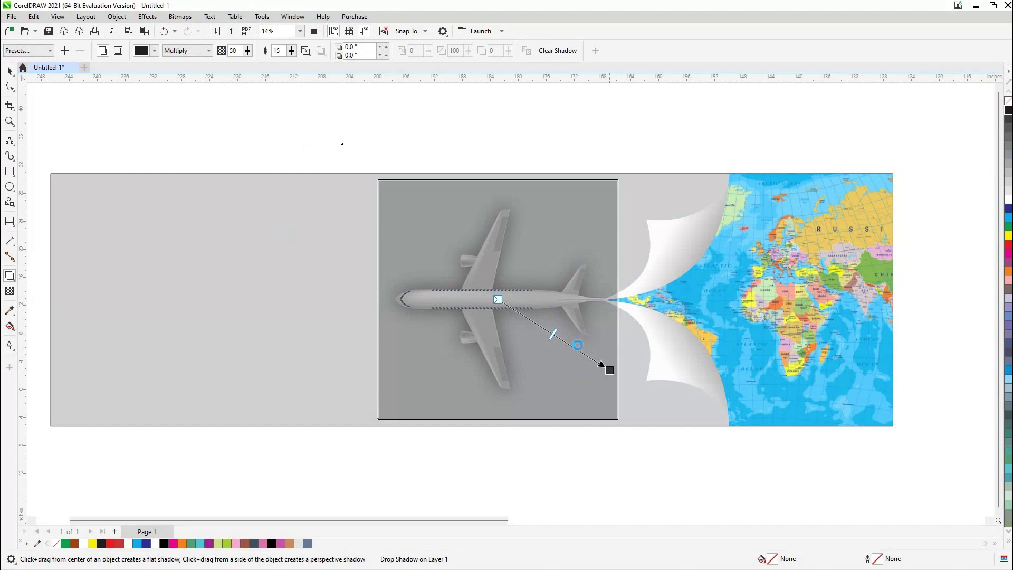
{"action": "left_click_drag", "start_coordinate": [609, 370], "coordinate": [618, 300]}
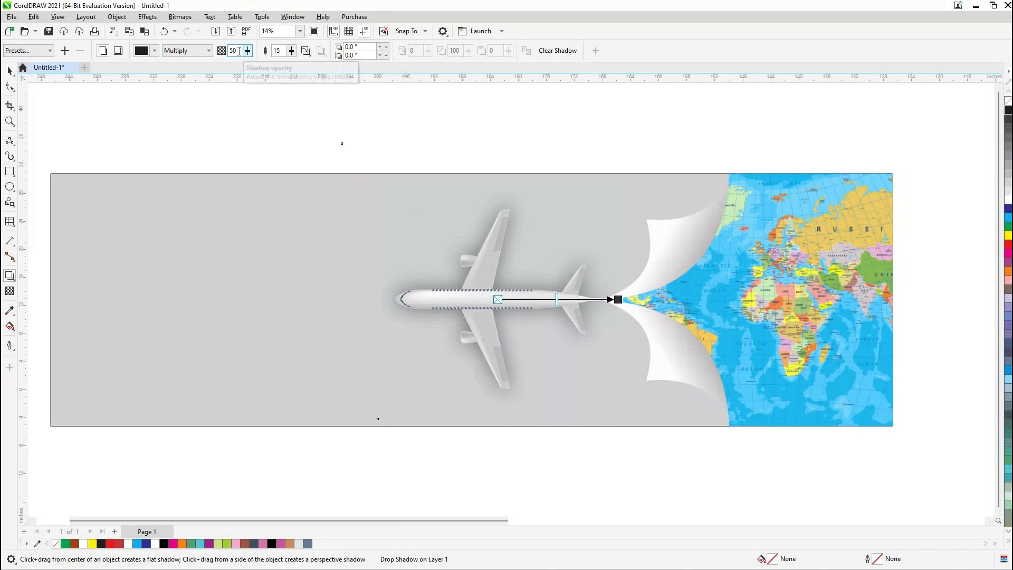
{"action": "key", "text": "BackSpace"}
{"action": "key", "text": "BackSpace"}
{"action": "type", "text": "7"}
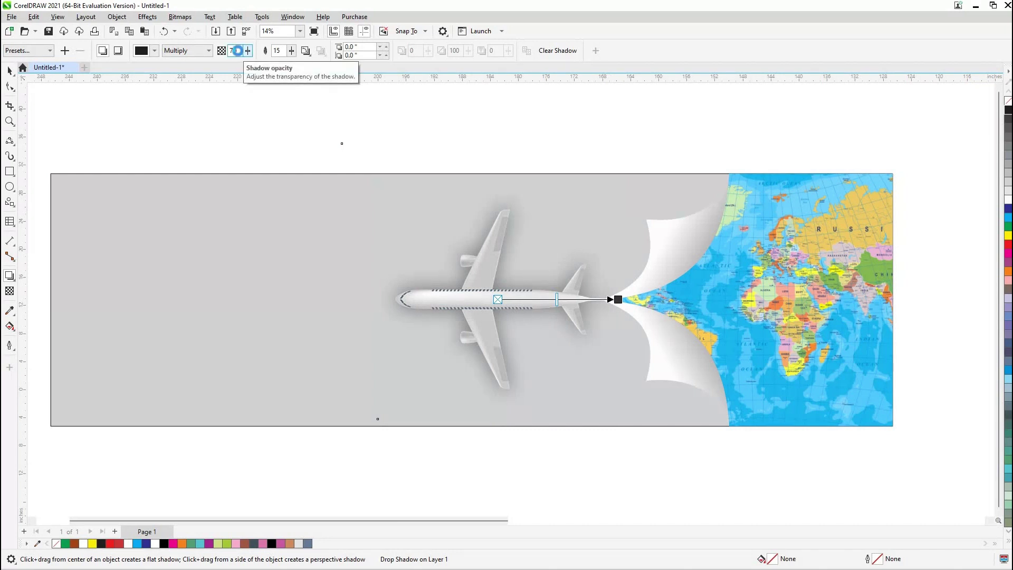
{"action": "key", "text": "Return"}
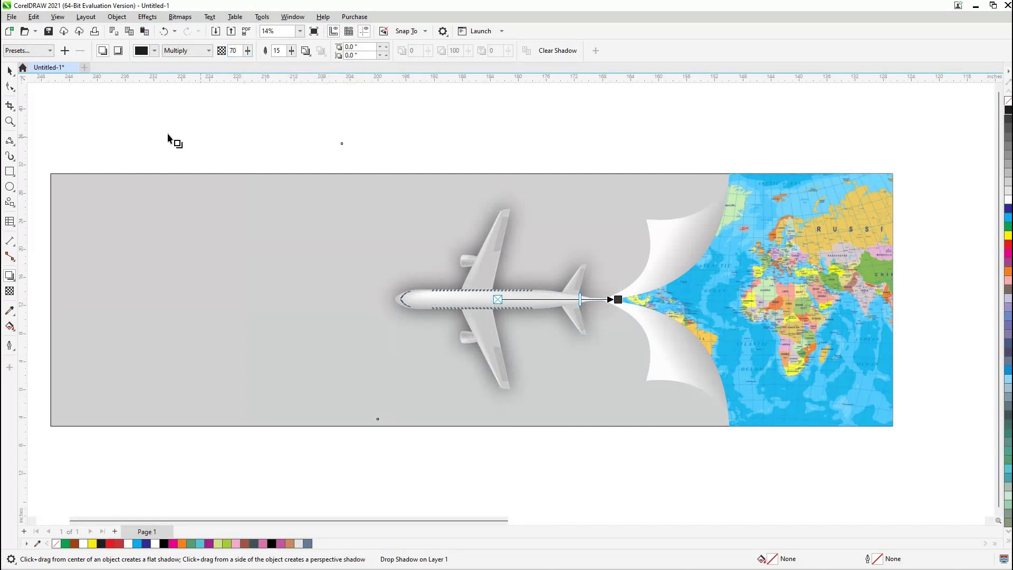
{"action": "left_click", "coordinate": [7, 73]}
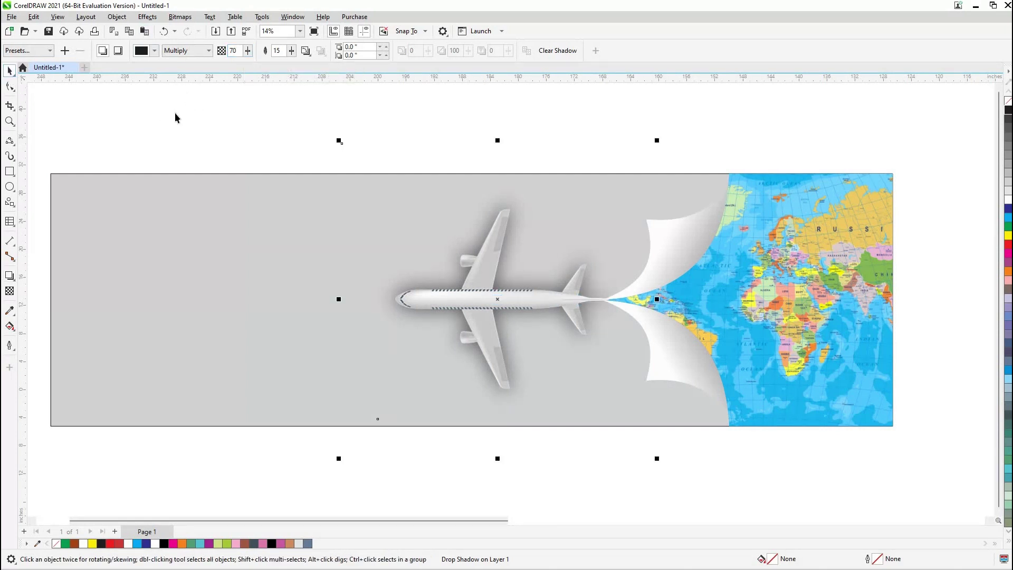
{"action": "left_click", "coordinate": [192, 121]}
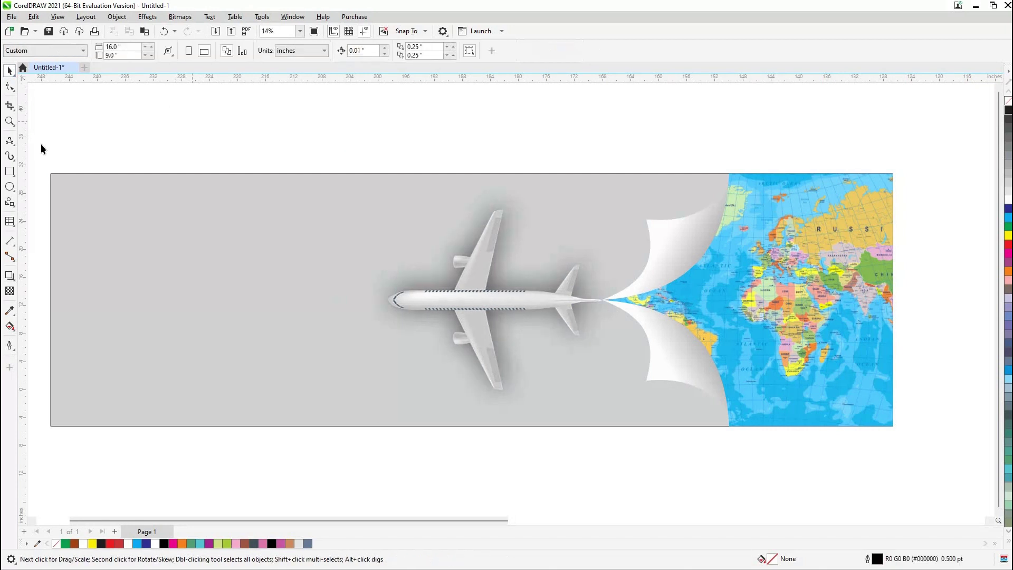
Draw a 30 × 30 inch circle on the left of the banner.
{"action": "left_click", "coordinate": [9, 187]}
{"action": "left_click_drag", "start_coordinate": [107, 221], "coordinate": [271, 386]}
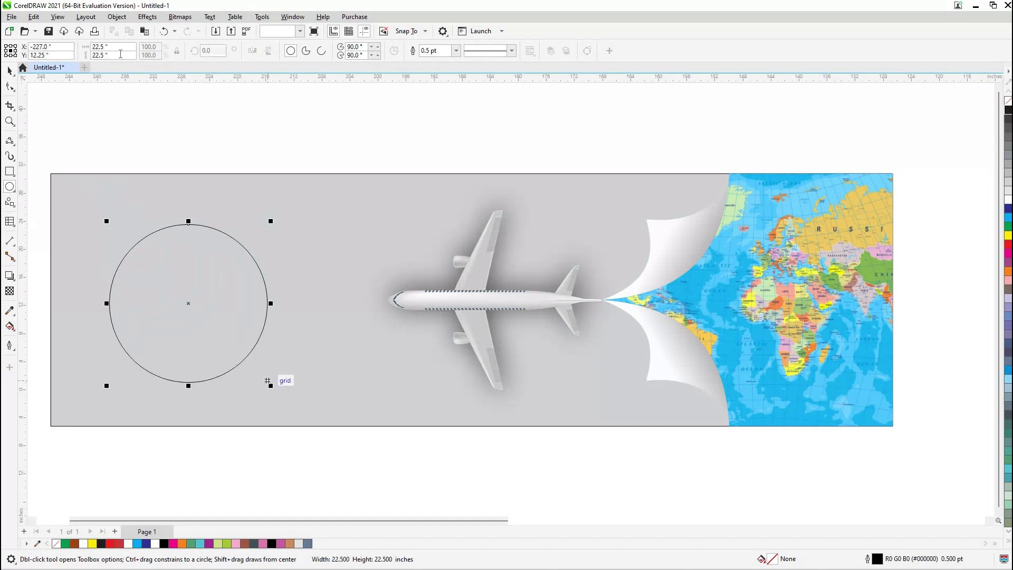
{"action": "key", "text": "BackSpace"}
{"action": "key", "text": "BackSpace"}
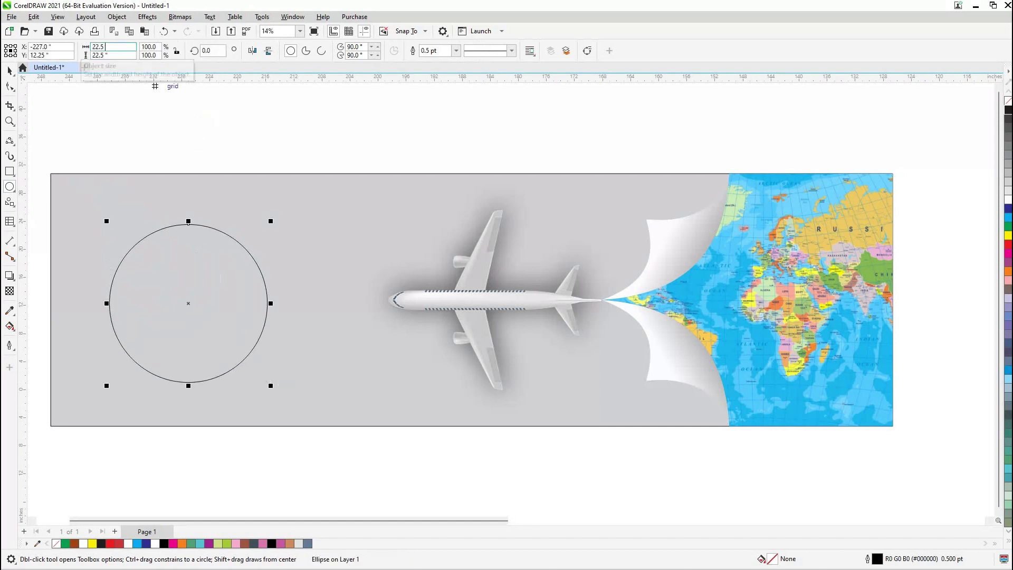
{"action": "key", "text": "BackSpace"}
{"action": "key", "text": "BackSpace"}
{"action": "key", "text": "BackSpace"}
{"action": "type", "text": "30"}
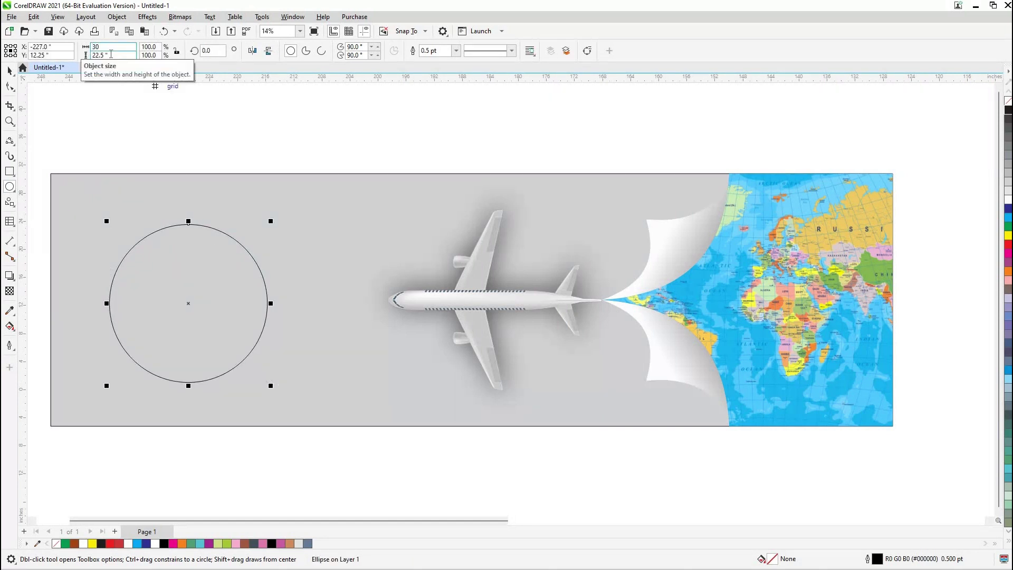
{"action": "left_click", "coordinate": [111, 53]}
{"action": "key", "text": "BackSpace"}
{"action": "key", "text": "BackSpace"}
{"action": "key", "text": "BackSpace"}
{"action": "key", "text": "Return"}
{"action": "key", "text": "space"}
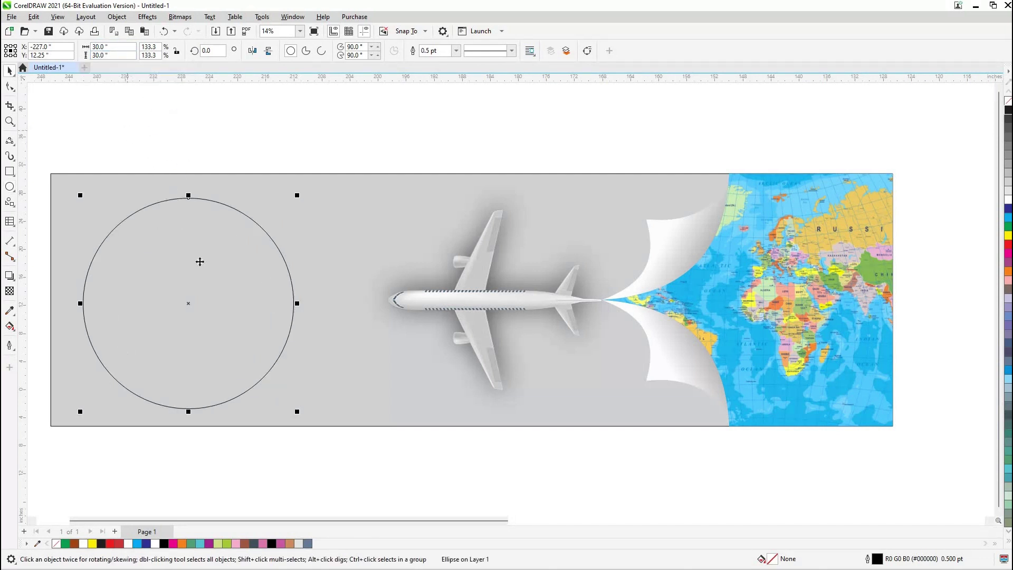
Copy the circle and resize the copy to 28 × 28 inches.
{"action": "right_click", "coordinate": [201, 265]}
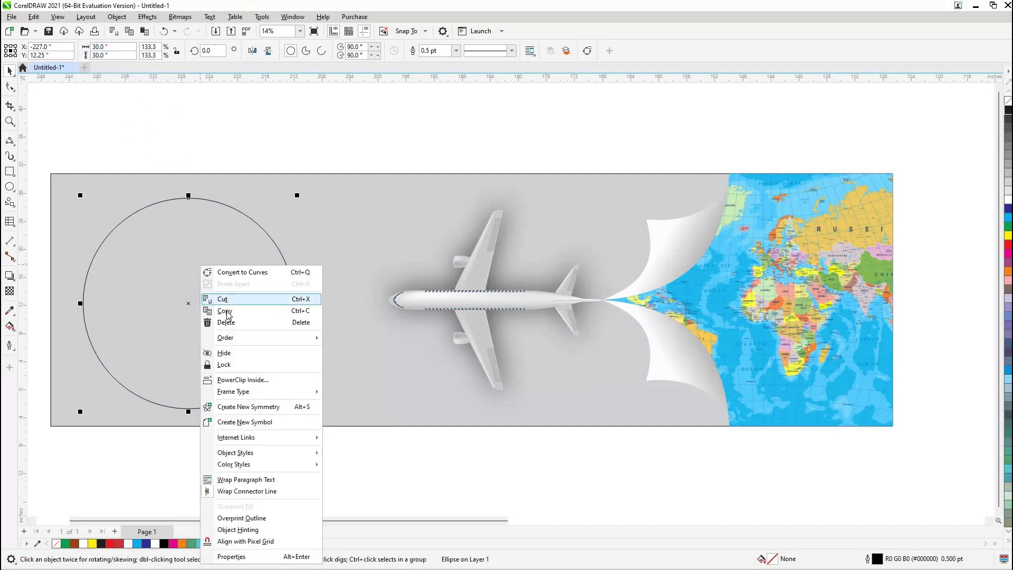
{"action": "left_click", "coordinate": [308, 116]}
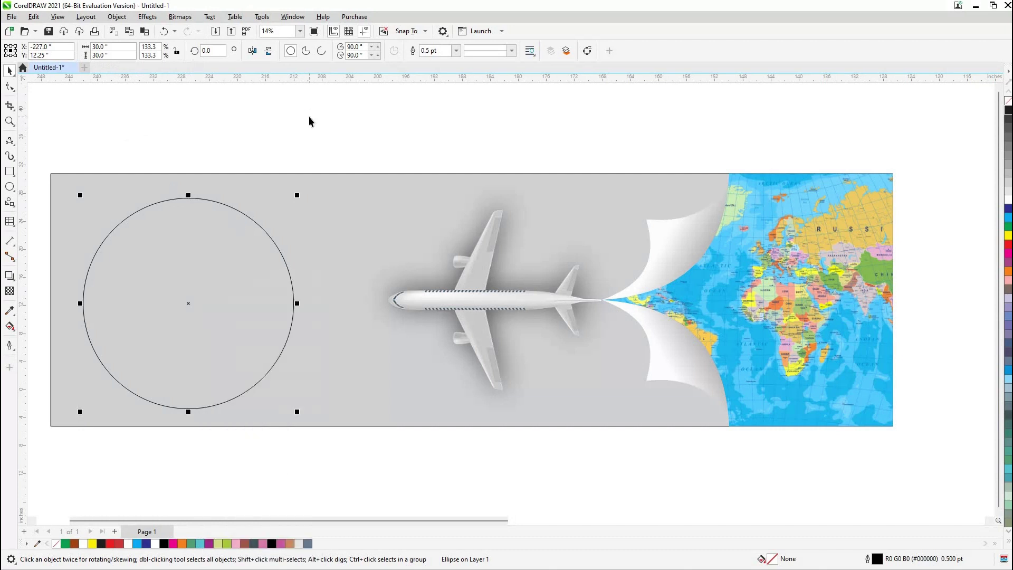
{"action": "left_click", "coordinate": [106, 44]}
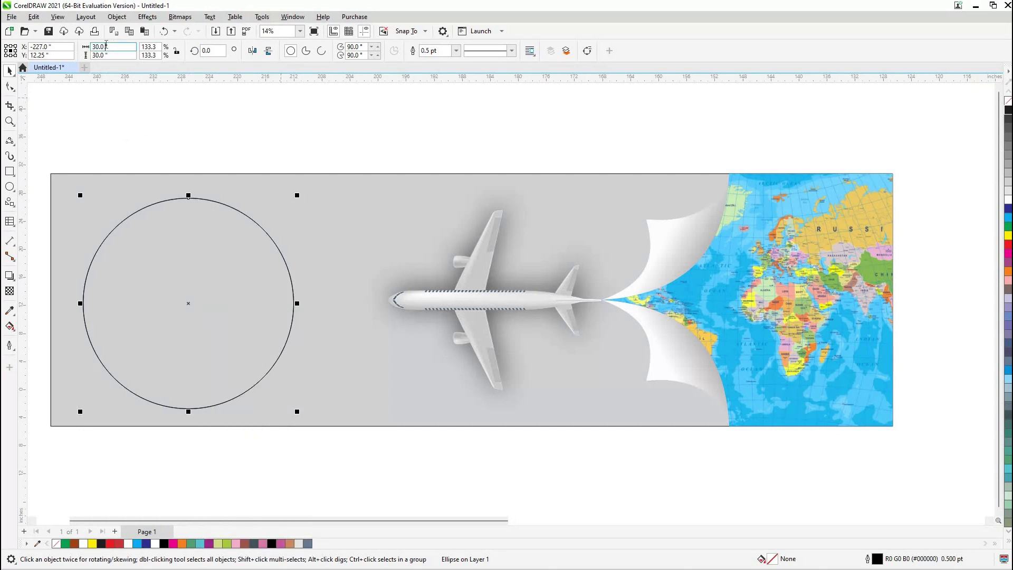
{"action": "key", "text": "BackSpace"}
{"action": "key", "text": "BackSpace"}
{"action": "key", "text": "BackSpace"}
{"action": "type", "text": "28"}
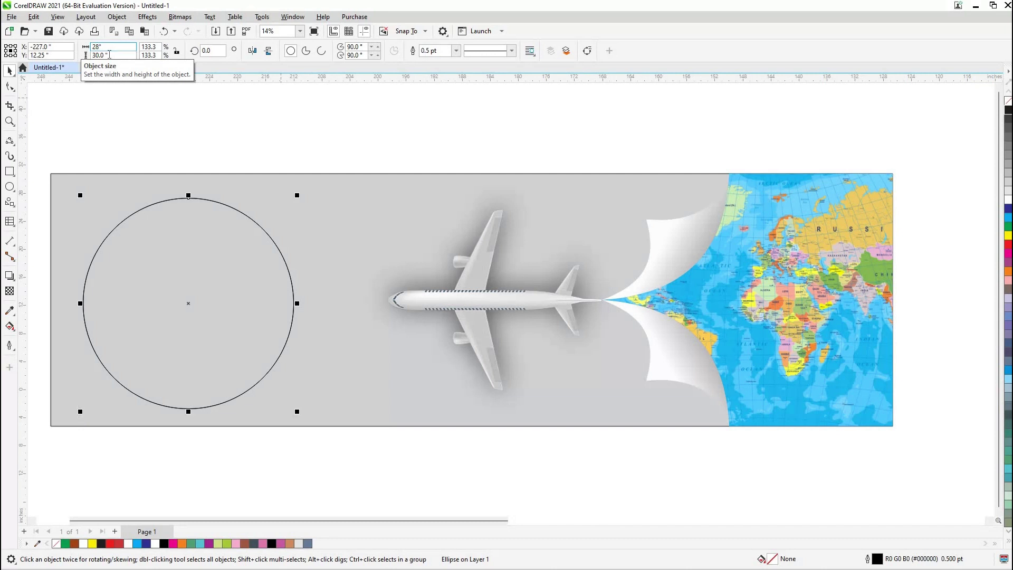
{"action": "left_click", "coordinate": [109, 55]}
{"action": "key", "text": "BackSpace"}
{"action": "key", "text": "BackSpace"}
{"action": "key", "text": "BackSpace"}
{"action": "key", "text": "Return"}
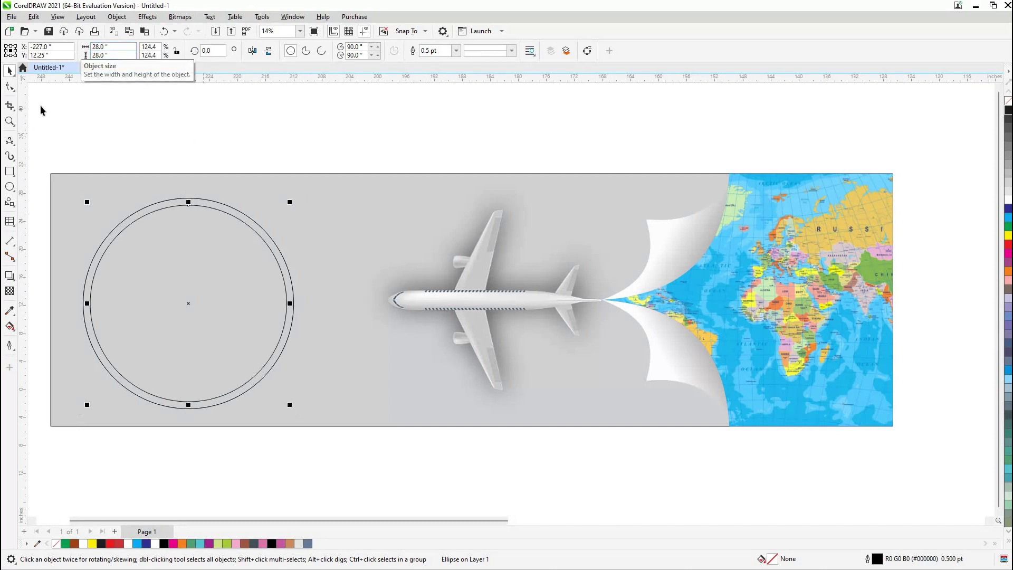
Select both concentric circles and combine them into one ring with Ctrl+L.
{"action": "left_click_drag", "start_coordinate": [191, 418], "coordinate": [55, 112]}
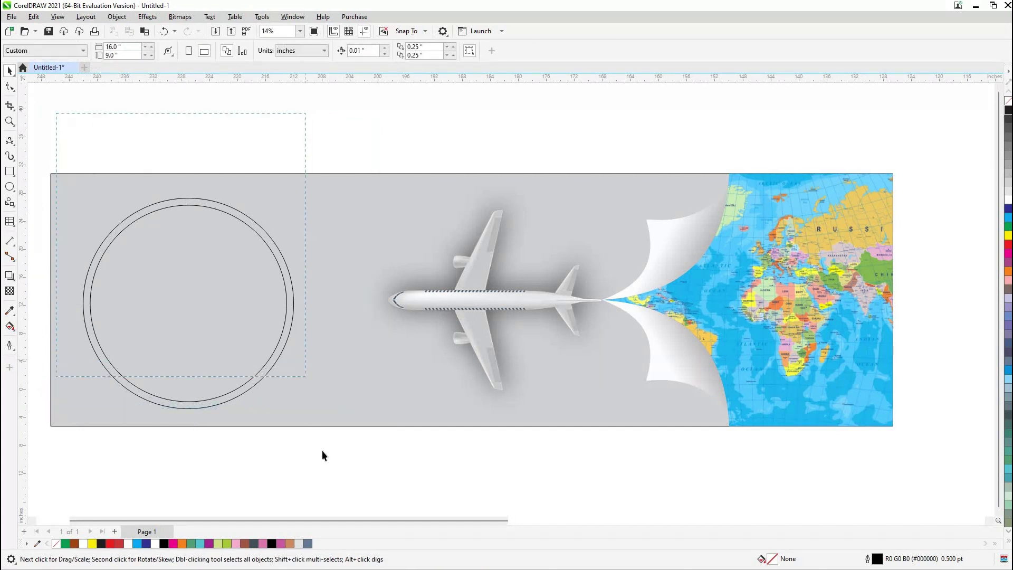
{"action": "left_click_drag", "start_coordinate": [322, 451], "coordinate": [312, 416]}
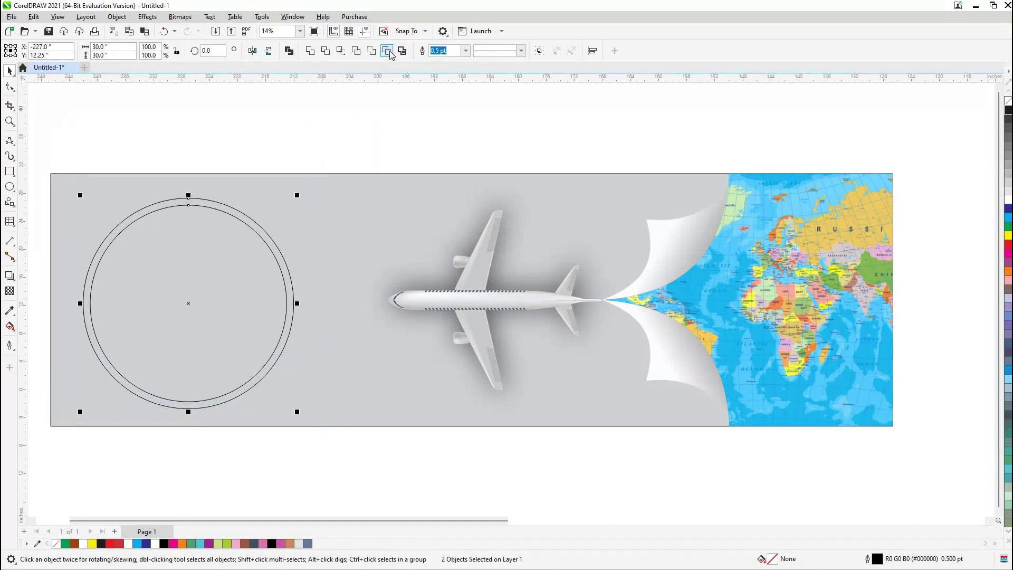
{"action": "key", "text": "ctrl+l"}
{"action": "key", "text": "Escape"}
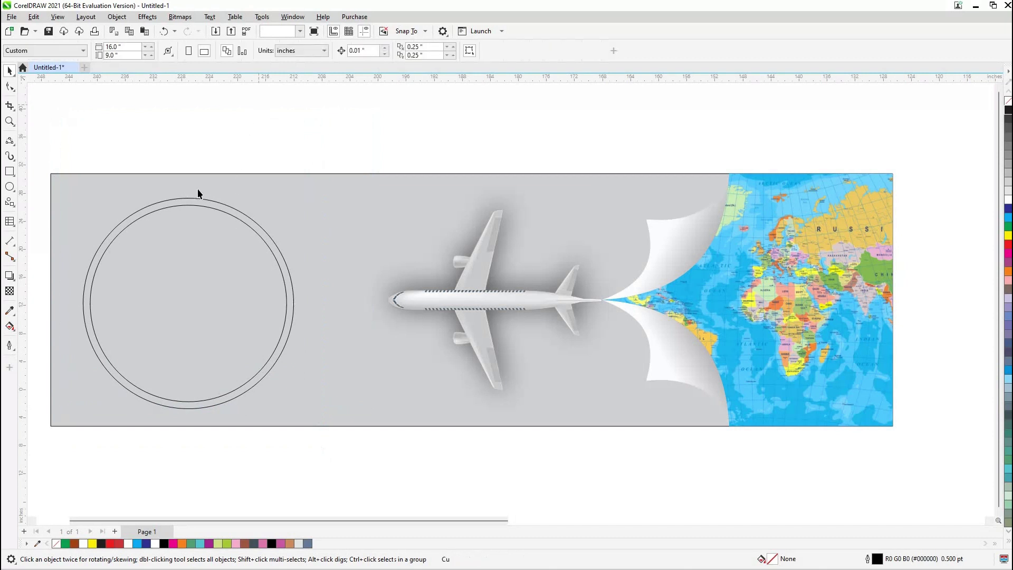
Draw a 2-inch circle and align it top-centre on the ring.
{"action": "left_click", "coordinate": [10, 187]}
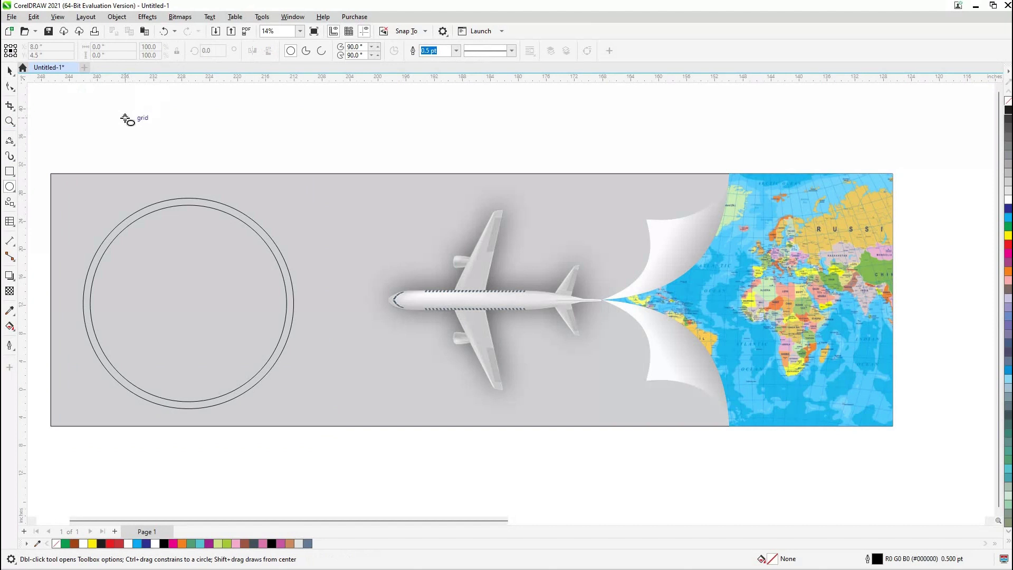
{"action": "left_click_drag", "start_coordinate": [125, 117], "coordinate": [140, 148]}
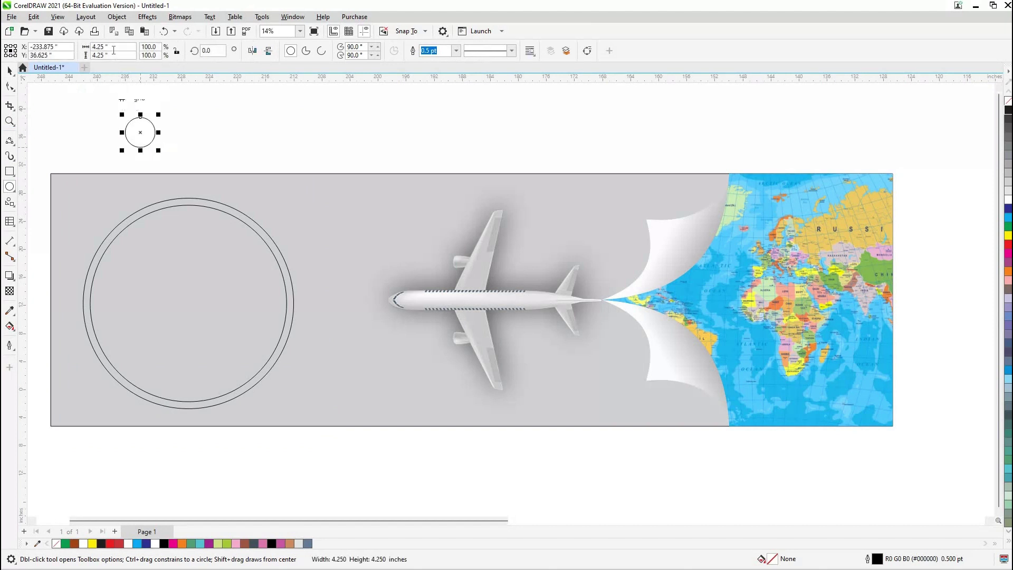
{"action": "left_click", "coordinate": [113, 48]}
{"action": "key", "text": "BackSpace"}
{"action": "key", "text": "BackSpace"}
{"action": "key", "text": "BackSpace"}
{"action": "type", "text": "2"}
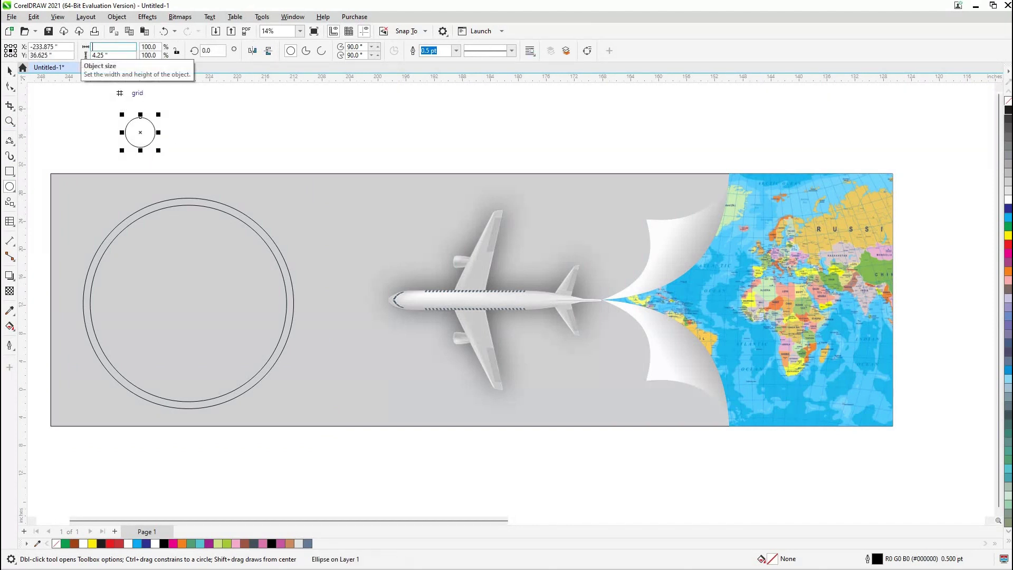
{"action": "left_click", "coordinate": [118, 55]}
{"action": "key", "text": "Return"}
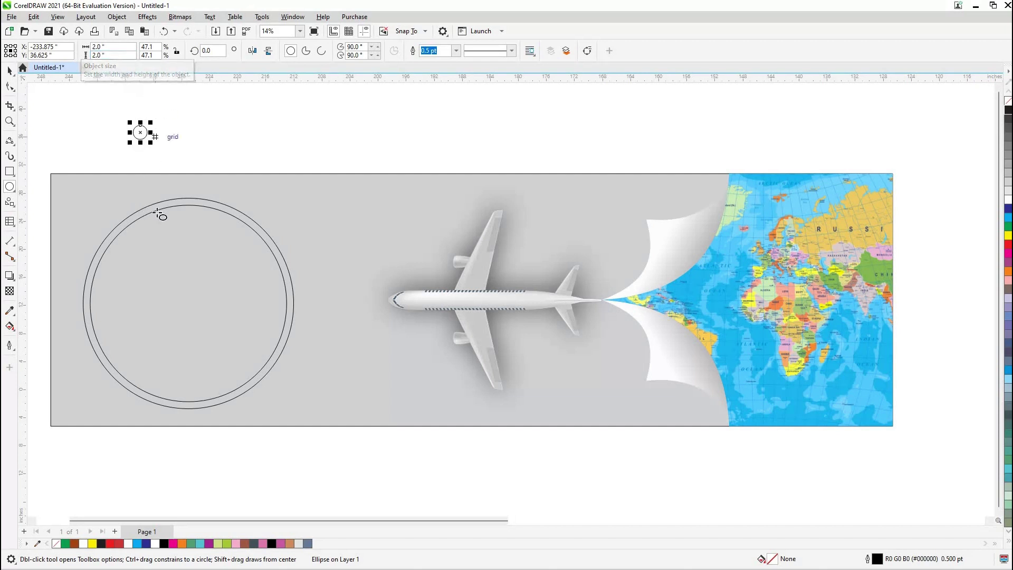
{"action": "key", "text": "space"}
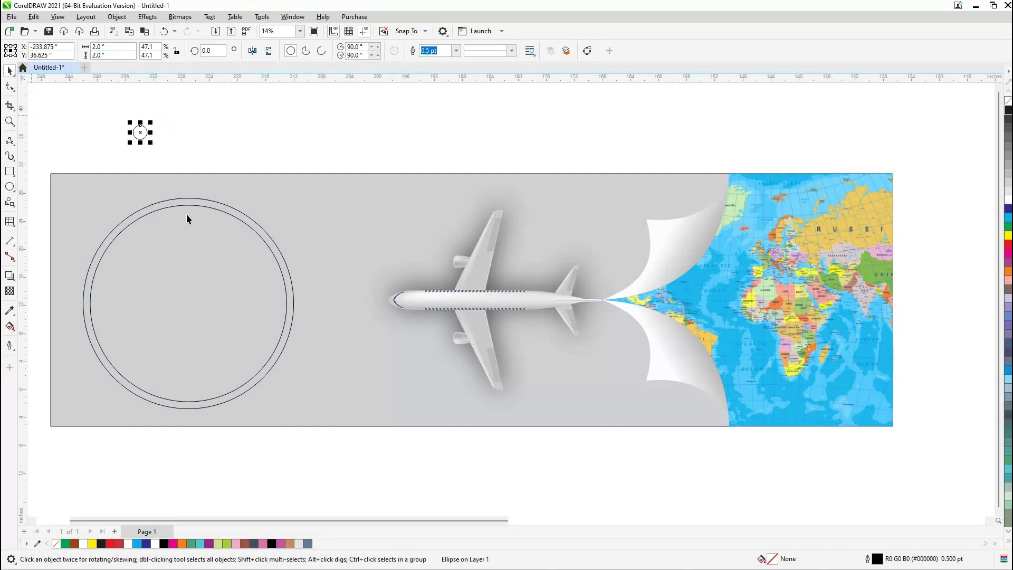
{"action": "left_click", "coordinate": [187, 206], "text": "shift"}
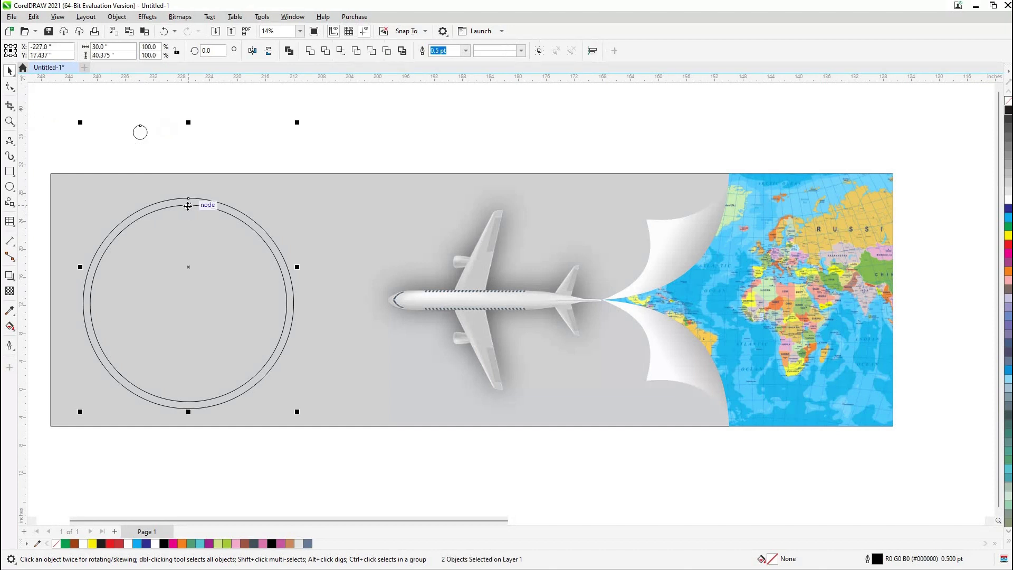
{"action": "key", "text": "t"}
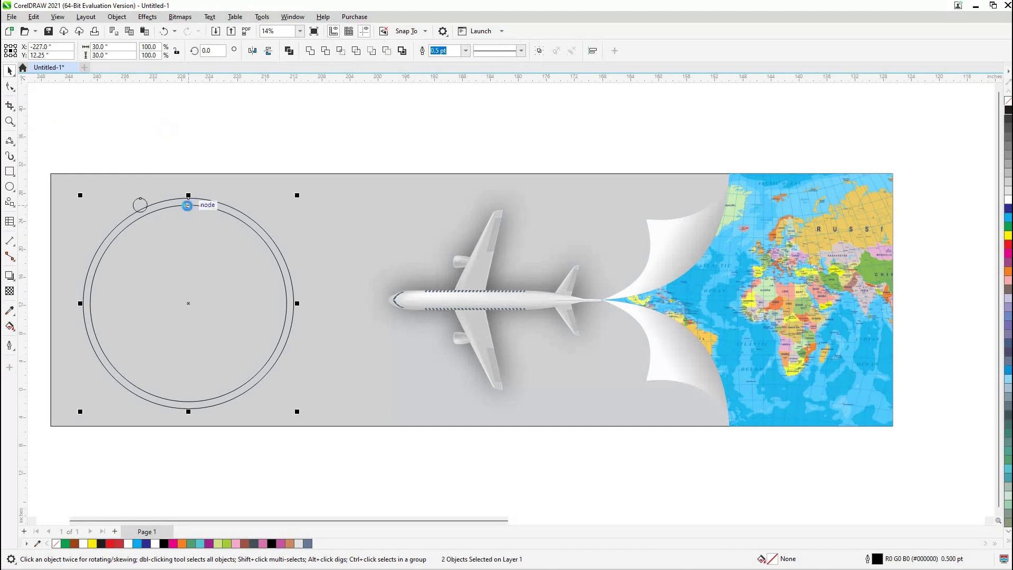
{"action": "key", "text": "c"}
{"action": "key", "text": "Escape"}
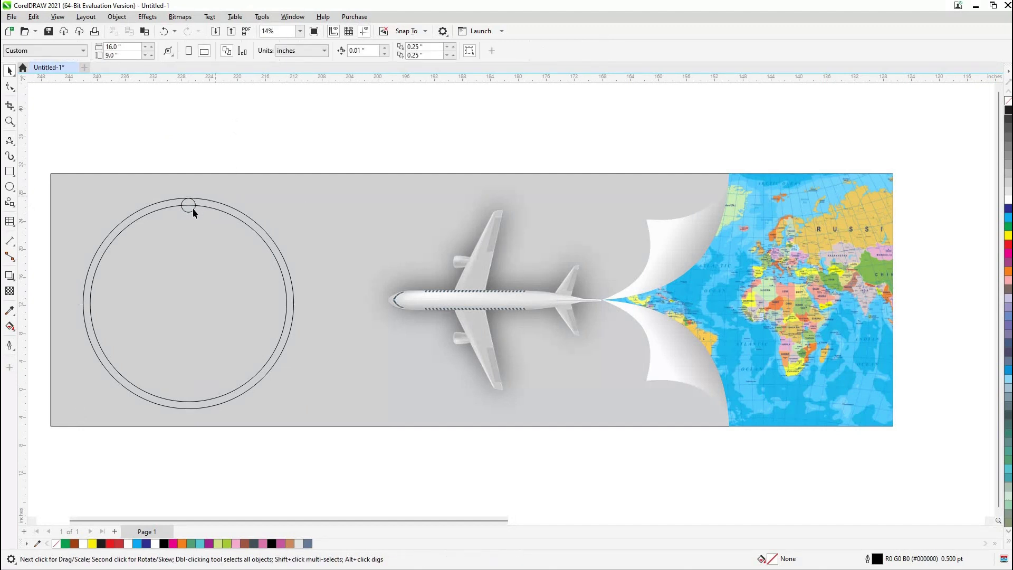
Duplicate the small circle inside the ring and resize the copy to 4 inches.
{"action": "left_click", "coordinate": [194, 209]}
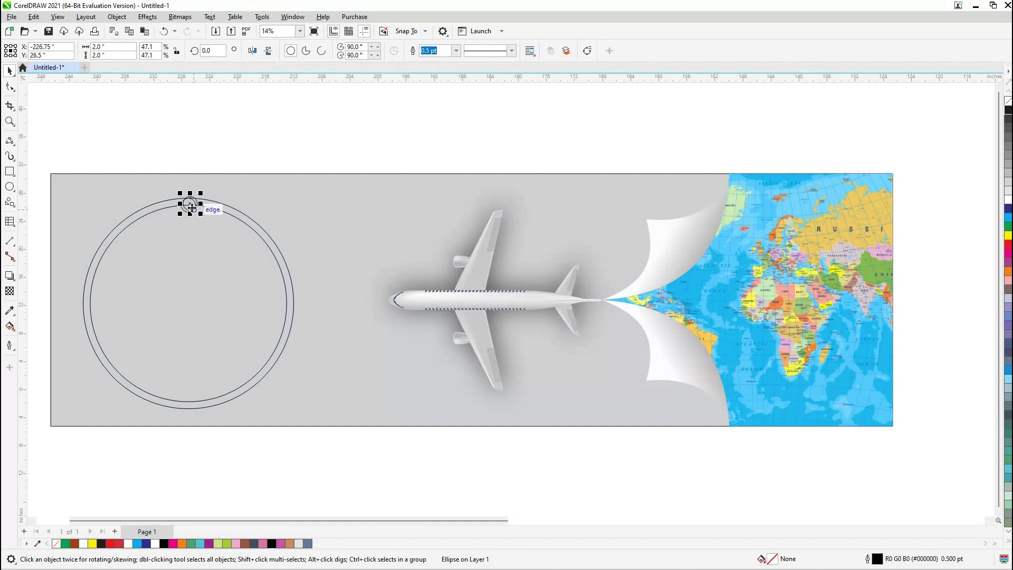
{"action": "left_click_drag", "start_coordinate": [194, 209], "coordinate": [190, 261]}
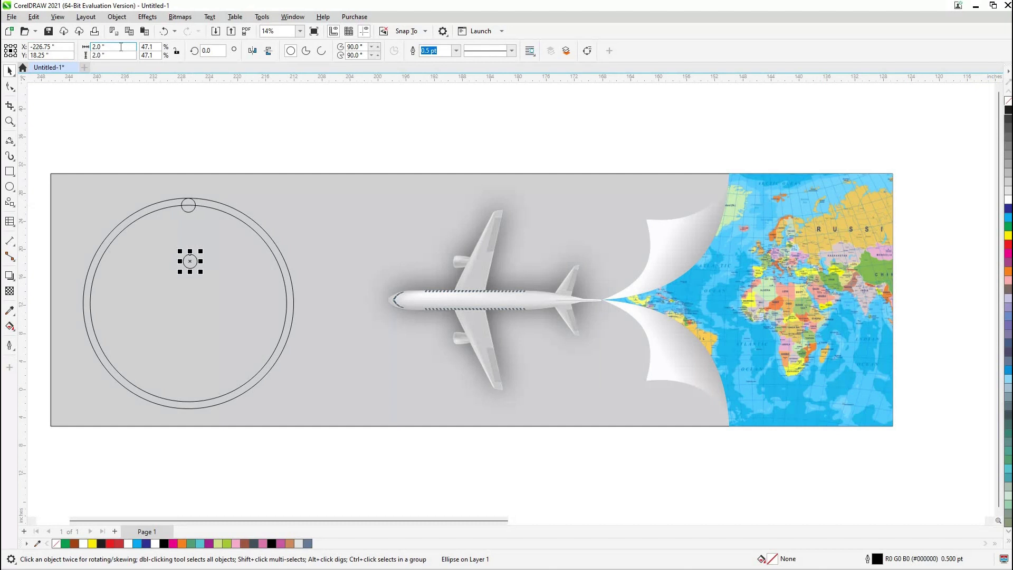
{"action": "key", "text": "BackSpace"}
{"action": "key", "text": "BackSpace"}
{"action": "type", "text": "4"}
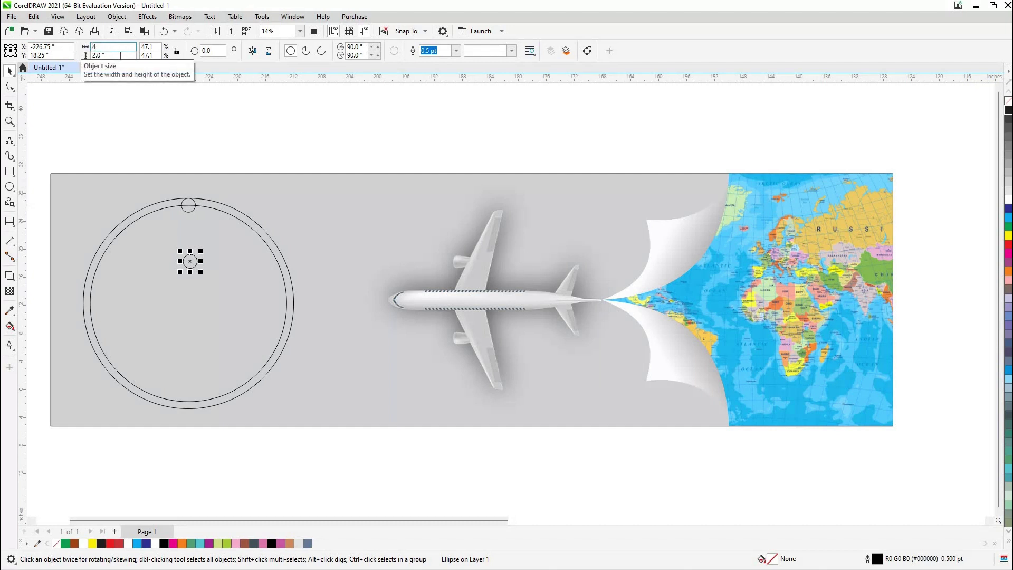
{"action": "left_click", "coordinate": [120, 55]}
{"action": "key", "text": "BackSpace"}
{"action": "key", "text": "BackSpace"}
{"action": "key", "text": "BackSpace"}
{"action": "type", "text": "4"}
{"action": "key", "text": "Return"}
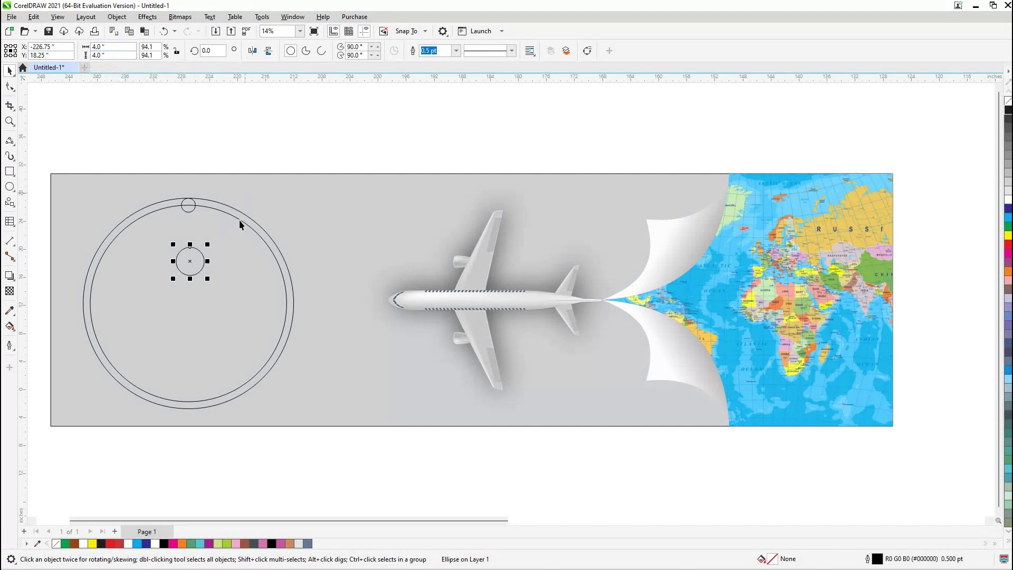
Centre the 4-inch circle on the ring, then put the small top circle into rotation mode.
{"action": "left_click", "coordinate": [241, 220], "text": "shift"}
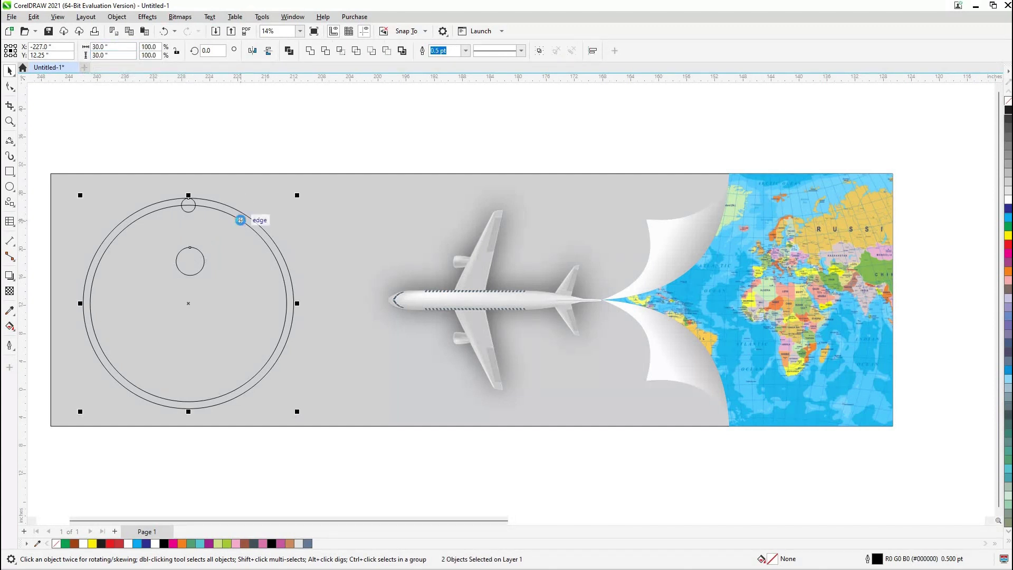
{"action": "key", "text": "e"}
{"action": "key", "text": "c"}
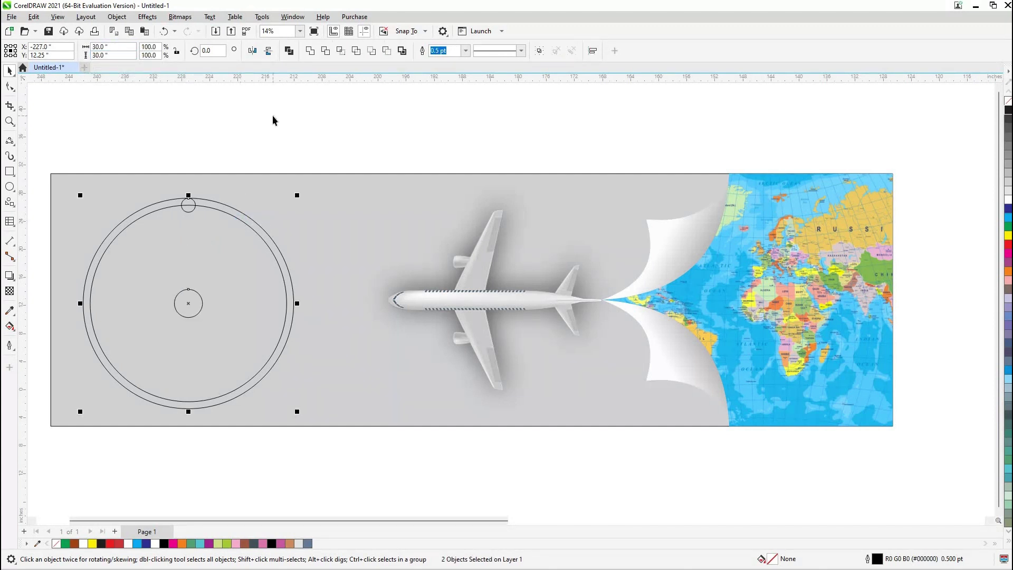
{"action": "key", "text": "Escape"}
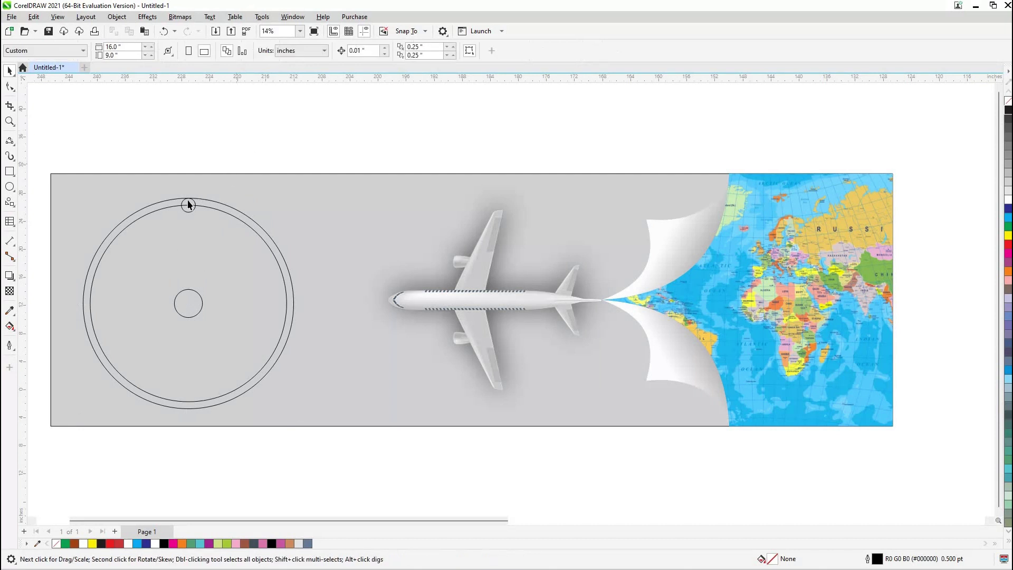
{"action": "left_click", "coordinate": [189, 205]}
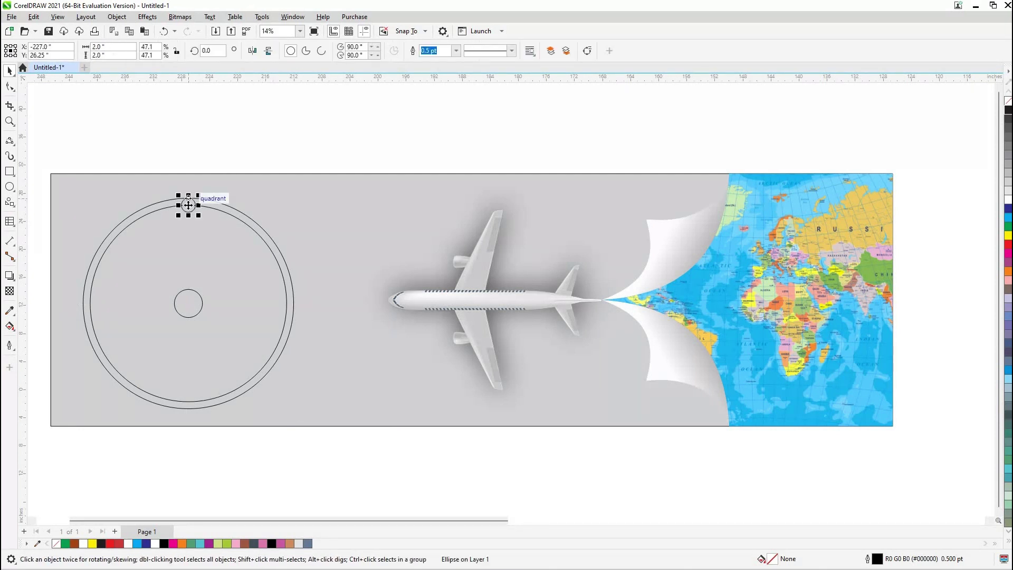
{"action": "left_click", "coordinate": [188, 204]}
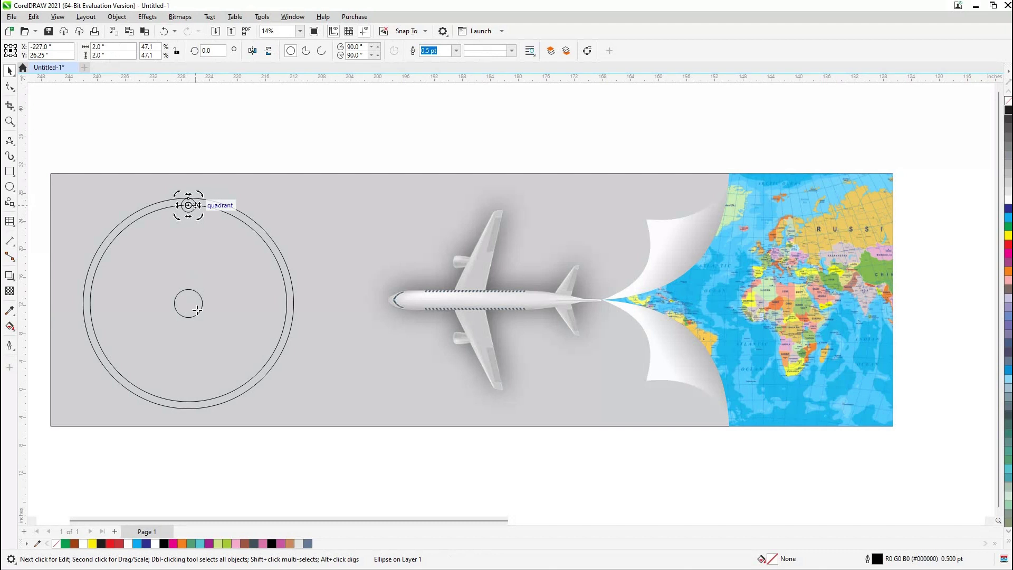
Copy the 2-inch circle around the ring centre in 15° steps until the dots form a full circle.
{"action": "left_click_drag", "start_coordinate": [196, 310], "coordinate": [189, 303]}
{"action": "left_click_drag", "start_coordinate": [201, 193], "coordinate": [176, 188]}
{"action": "key", "text": "ctrl+r"}
{"action": "key", "text": "ctrl+r"}
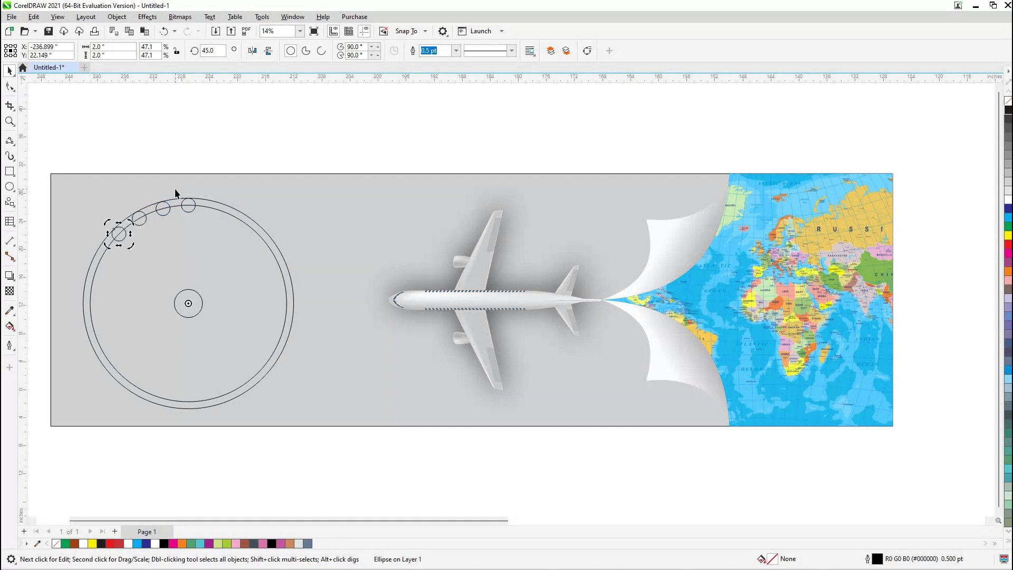
{"action": "key", "text": "ctrl+r"}
{"action": "key", "text": "ctrl+r"}
{"action": "key", "text": "ctrl+r"}
{"action": "key", "text": "ctrl+r"}
{"action": "key", "text": "ctrl+r"}
{"action": "key", "text": "ctrl+r"}
{"action": "key", "text": "ctrl+r"}
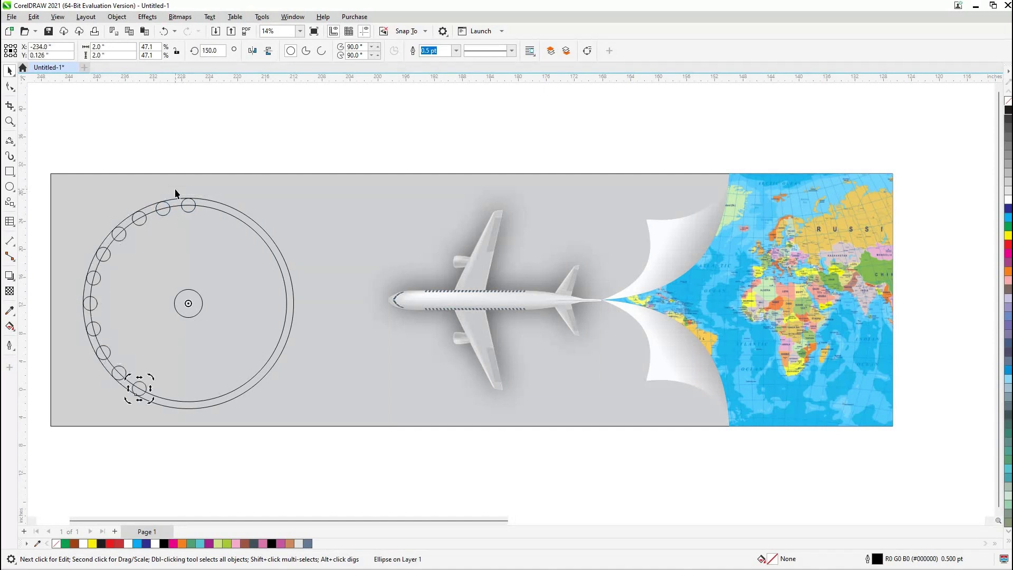
{"action": "key", "text": "ctrl+r"}
{"action": "key", "text": "ctrl+r"}
{"action": "key", "text": "ctrl+r"}
{"action": "key", "text": "ctrl+r"}
{"action": "key", "text": "ctrl+r"}
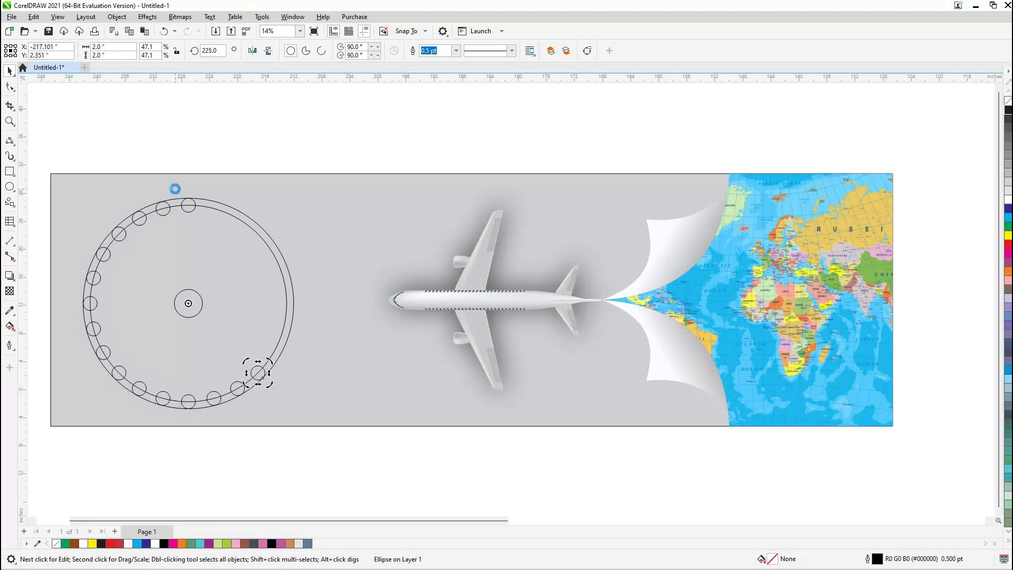
{"action": "key", "text": "ctrl+r"}
{"action": "key", "text": "ctrl+r"}
{"action": "key", "text": "ctrl+r"}
{"action": "key", "text": "ctrl+r"}
{"action": "key", "text": "ctrl+r"}
{"action": "key", "text": "ctrl+r"}
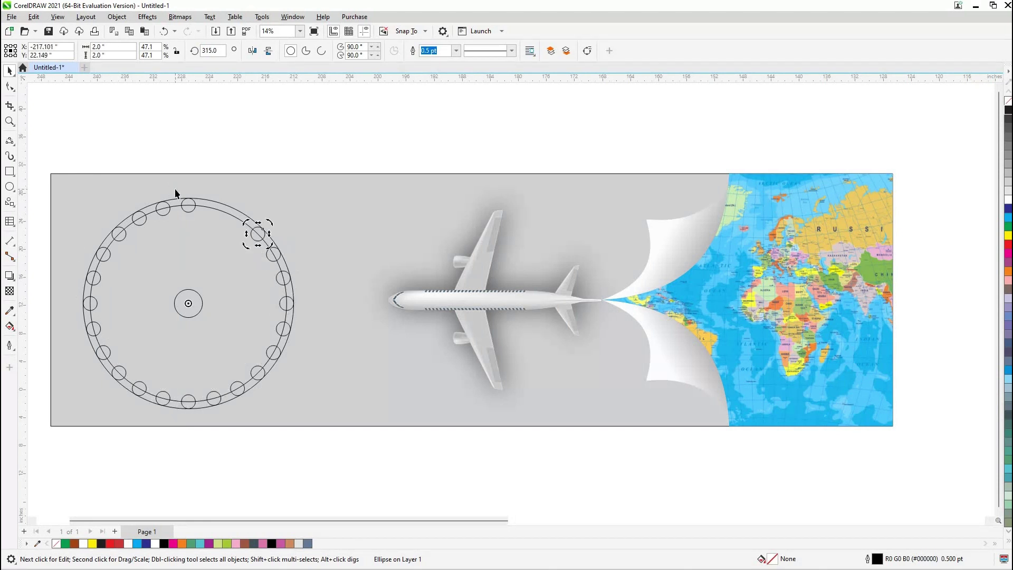
{"action": "key", "text": "ctrl+r"}
{"action": "key", "text": "ctrl+r"}
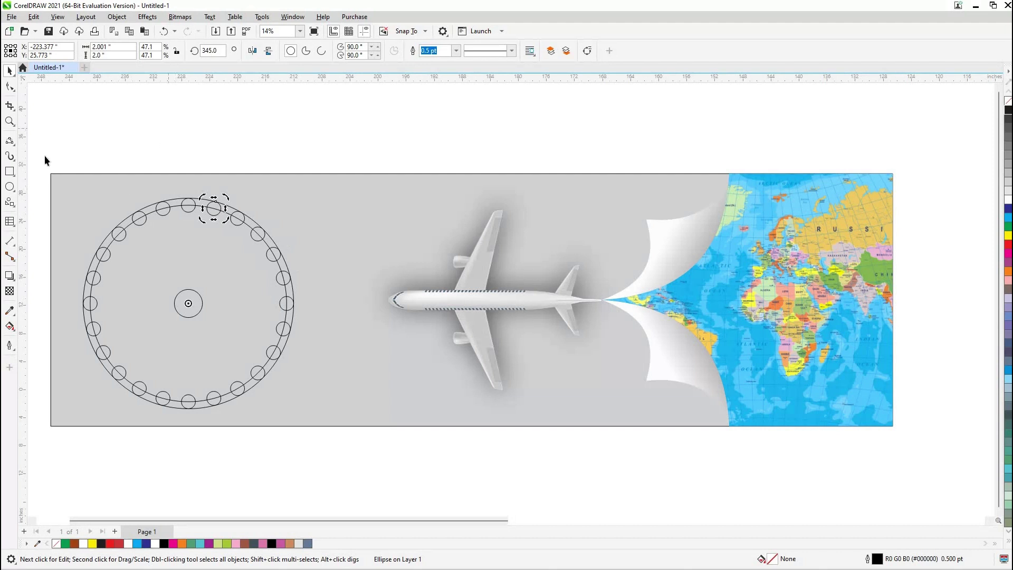
{"action": "left_click", "coordinate": [45, 155]}
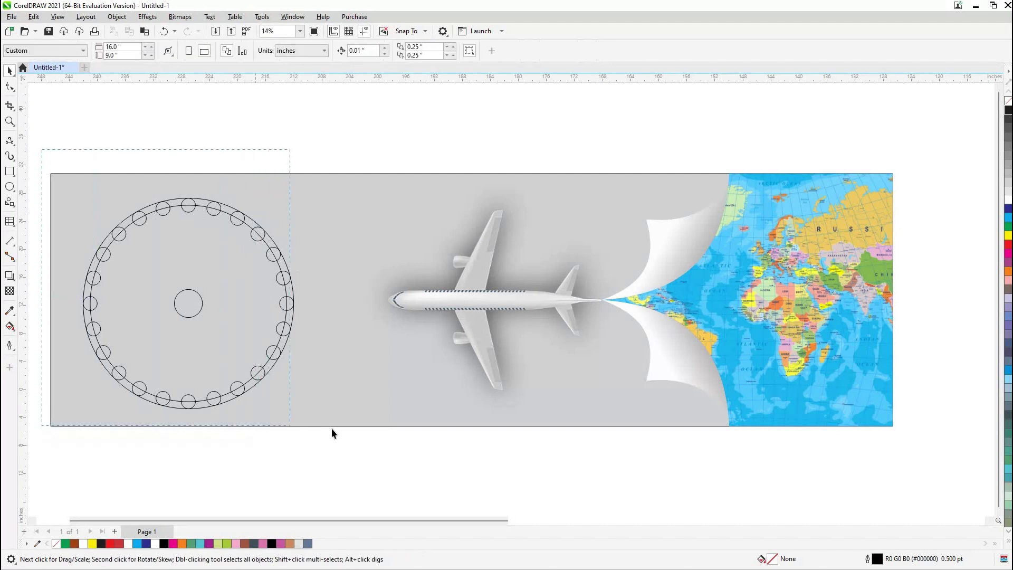
Weld all the ring circles, except the centre circle, into one scalloped shape.
{"action": "left_click_drag", "start_coordinate": [331, 431], "coordinate": [331, 428]}
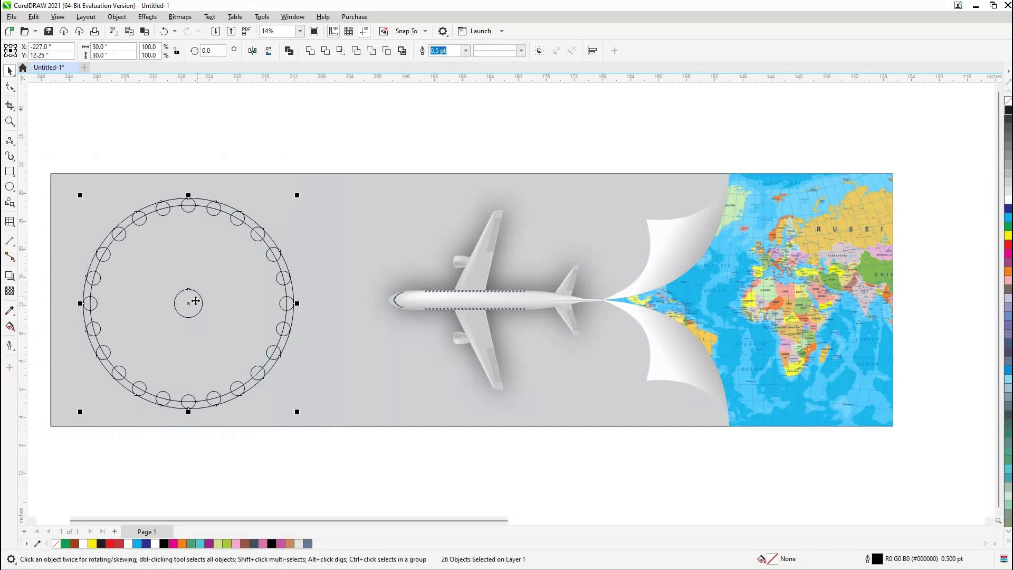
{"action": "left_click", "coordinate": [195, 304], "text": "shift"}
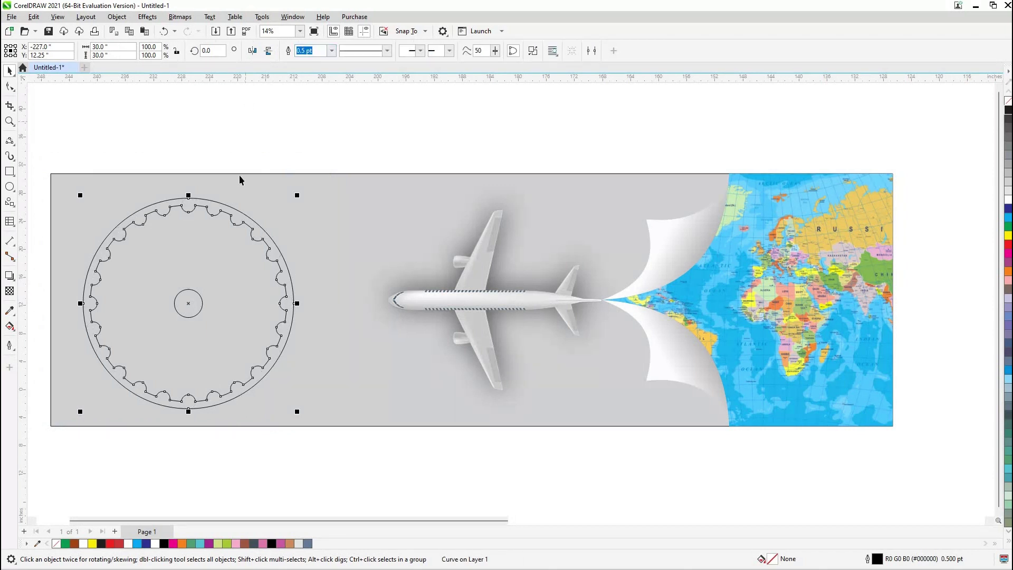
{"action": "left_click", "coordinate": [239, 218]}
Fill the scalloped band and the small centre circle black.
{"action": "left_click", "coordinate": [194, 396]}
{"action": "left_click", "coordinate": [164, 542]}
{"action": "left_click", "coordinate": [258, 145]}
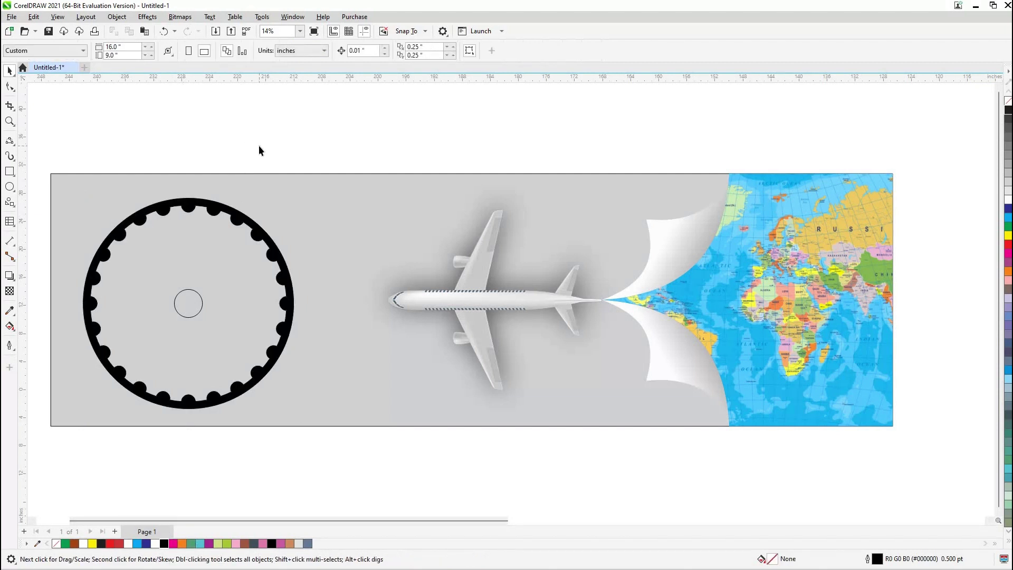
{"action": "left_click", "coordinate": [187, 302]}
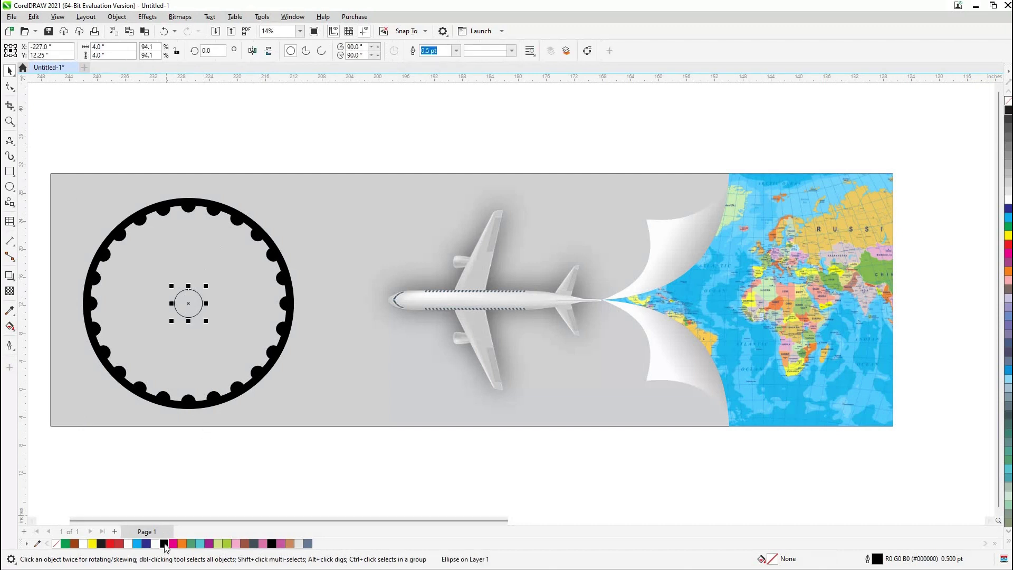
{"action": "left_click", "coordinate": [164, 544]}
{"action": "left_click", "coordinate": [10, 141]}
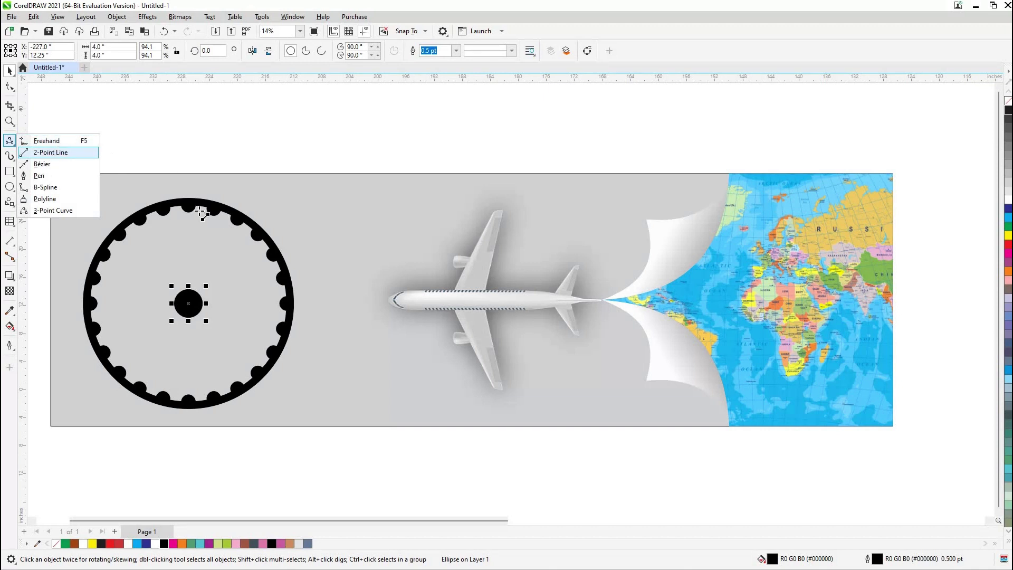
Draw a 10.0 pt vertical two-point line from the ring's top to the centre dot.
{"action": "key", "text": "Return"}
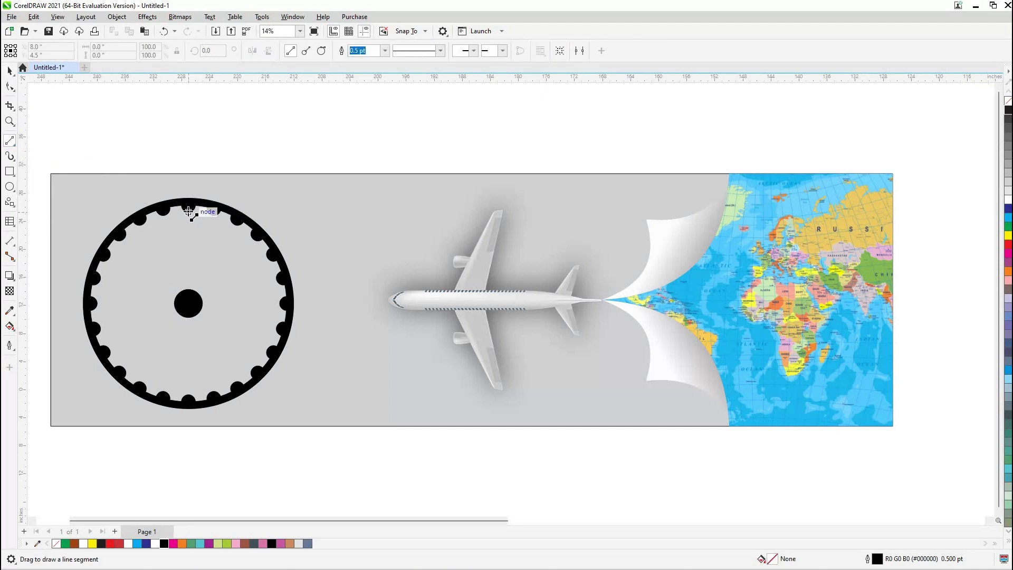
{"action": "left_click_drag", "start_coordinate": [188, 358], "coordinate": [191, 255]}
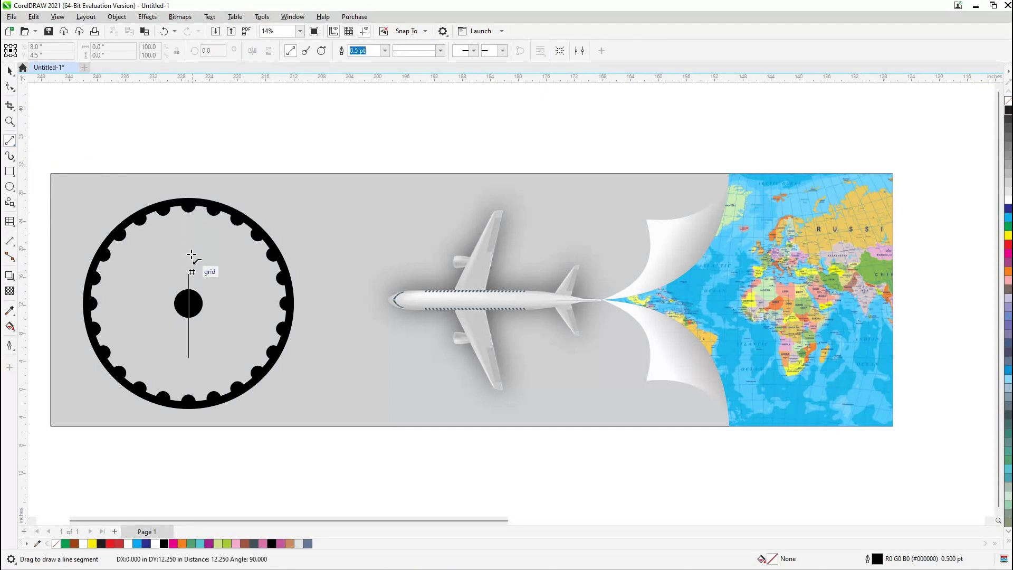
{"action": "key", "text": "ctrl+z"}
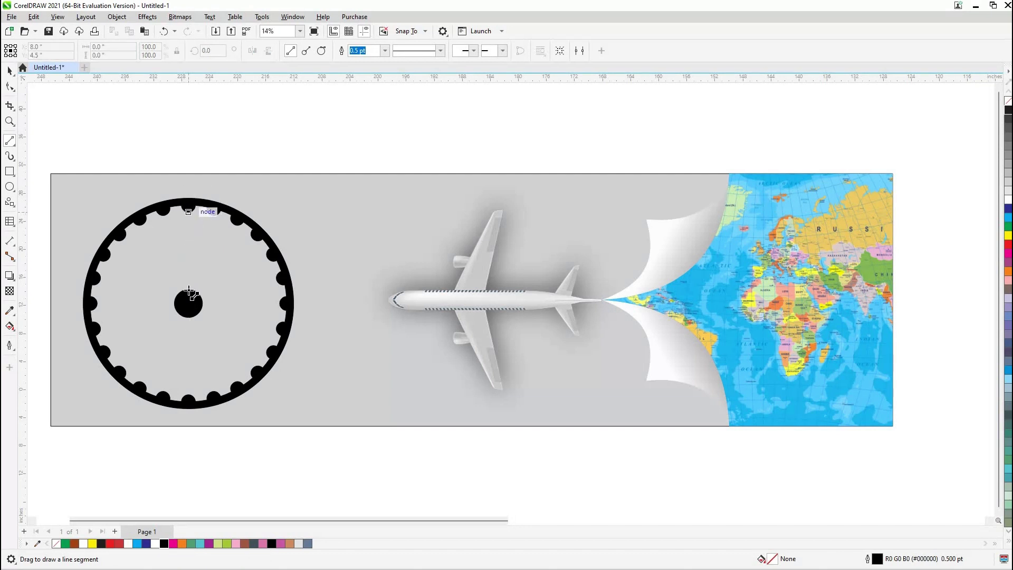
{"action": "left_click_drag", "start_coordinate": [189, 208], "coordinate": [189, 293]}
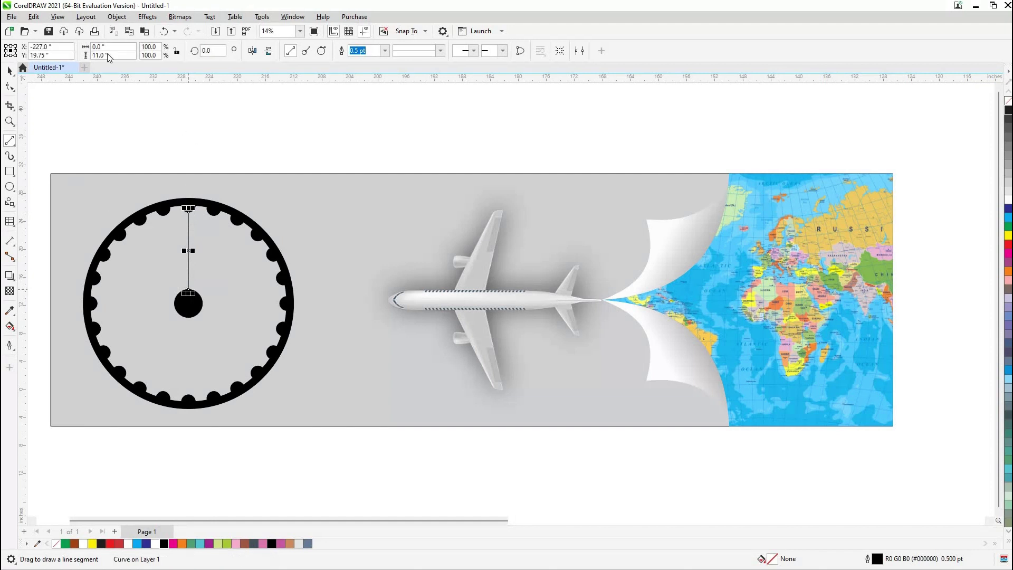
{"action": "left_click", "coordinate": [385, 50]}
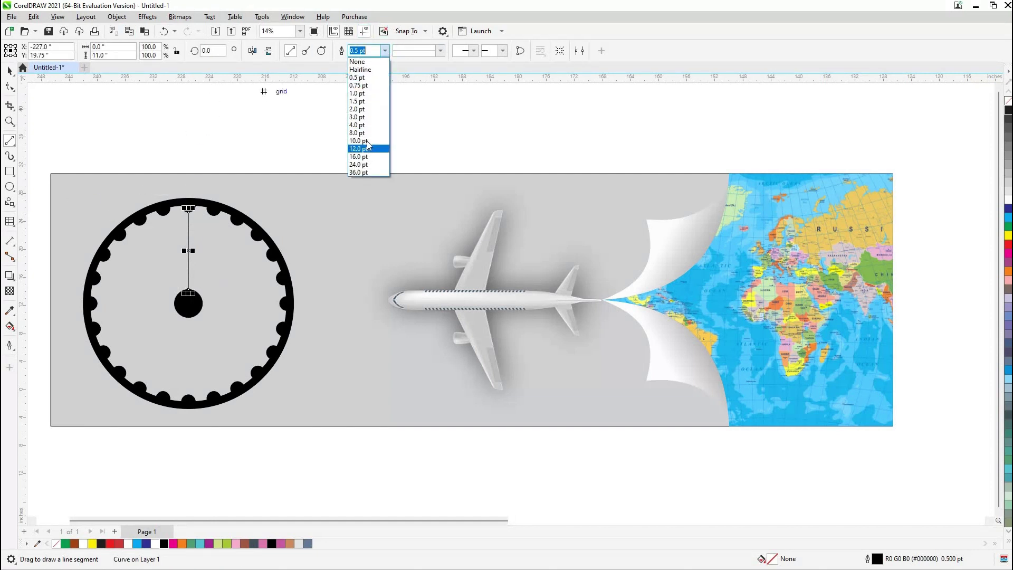
{"action": "left_click", "coordinate": [363, 141]}
Zoom in on the emblem and place a horizontal guideline across the needle.
{"action": "key", "text": "z"}
{"action": "scroll", "coordinate": [205, 246], "scroll_direction": "up", "scroll_amount": 1}
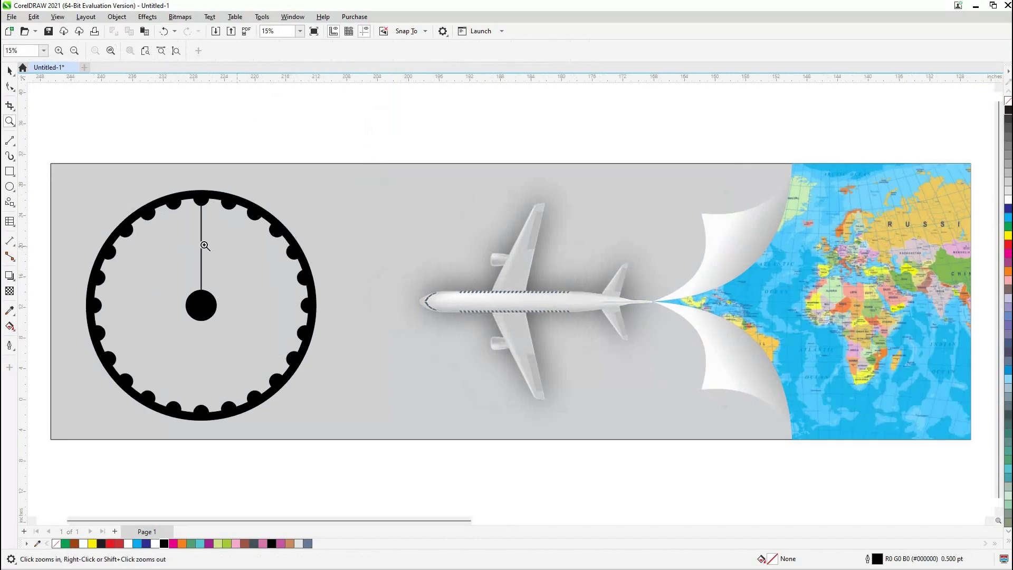
{"action": "left_click", "coordinate": [205, 246]}
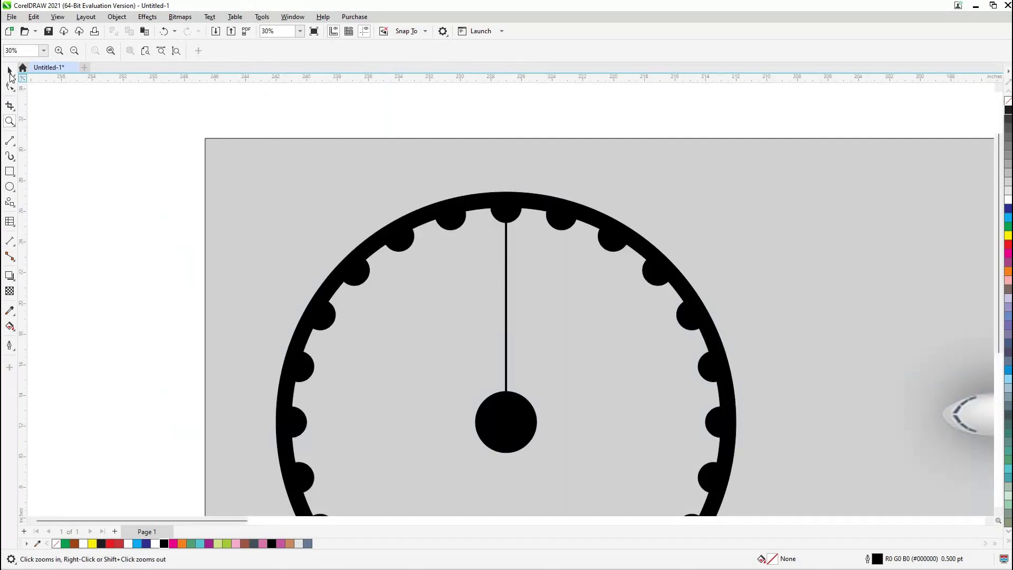
{"action": "left_click", "coordinate": [9, 72]}
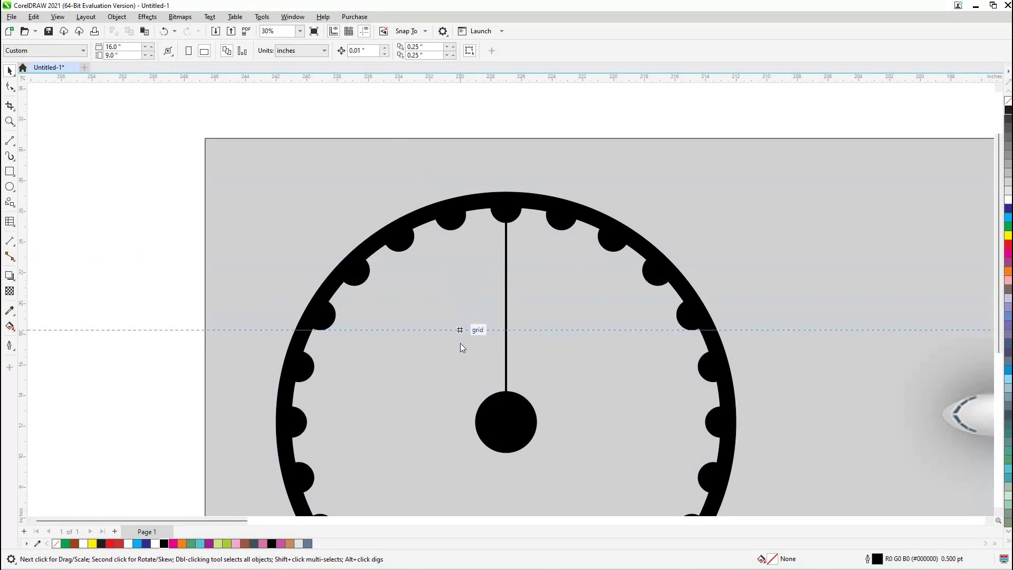
{"action": "left_click_drag", "start_coordinate": [460, 344], "coordinate": [460, 345]}
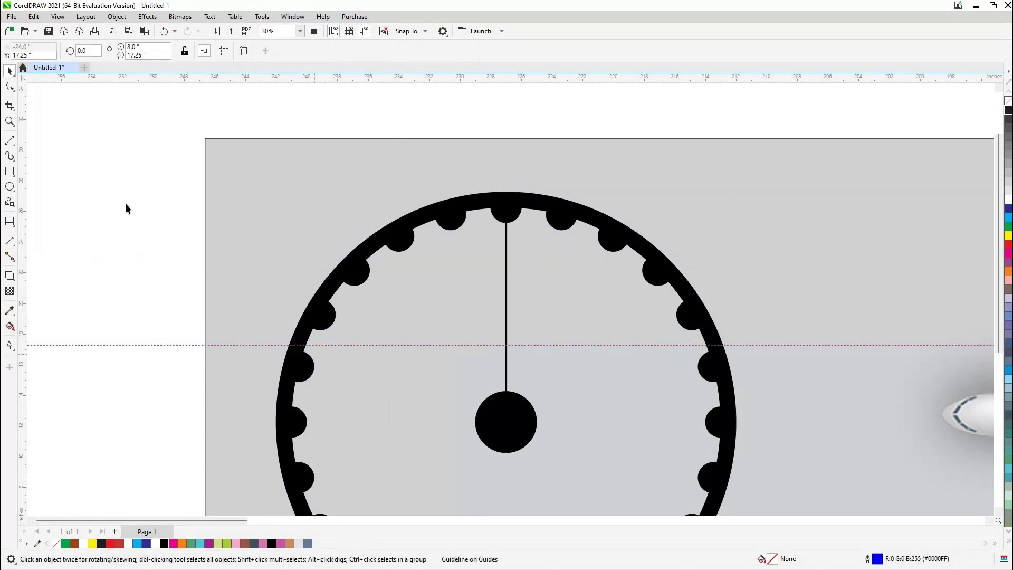
Convert the needle line's outline into a filled black object.
{"action": "scroll", "coordinate": [396, 227], "scroll_direction": "right", "scroll_amount": 3}
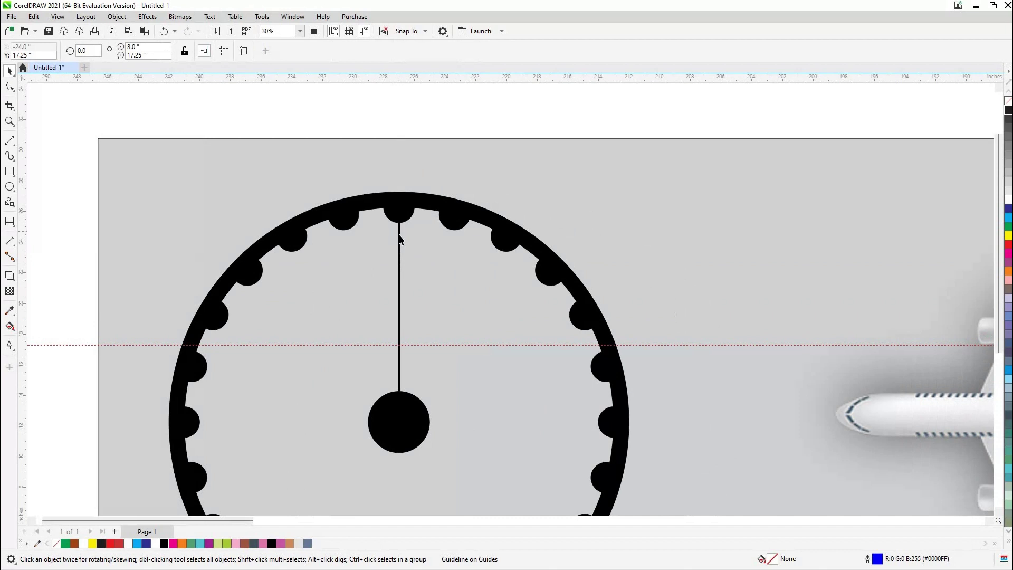
{"action": "left_click", "coordinate": [400, 236]}
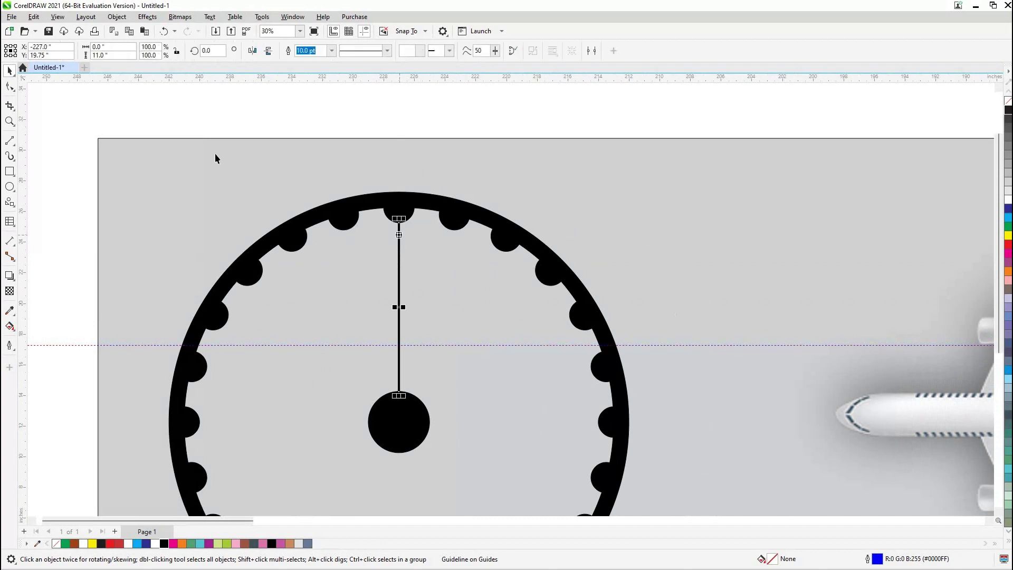
{"action": "left_click", "coordinate": [117, 17]}
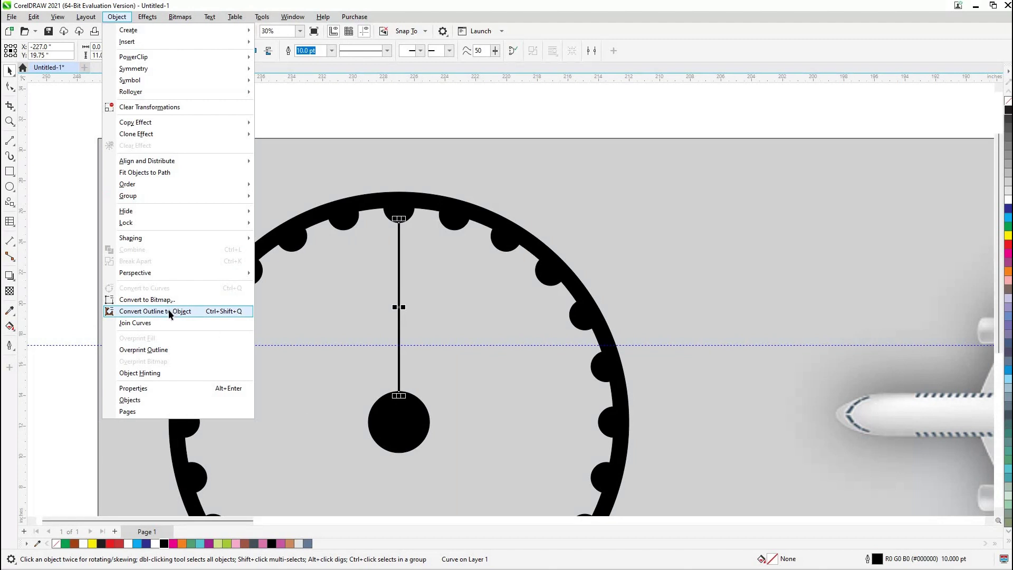
{"action": "left_click", "coordinate": [170, 312]}
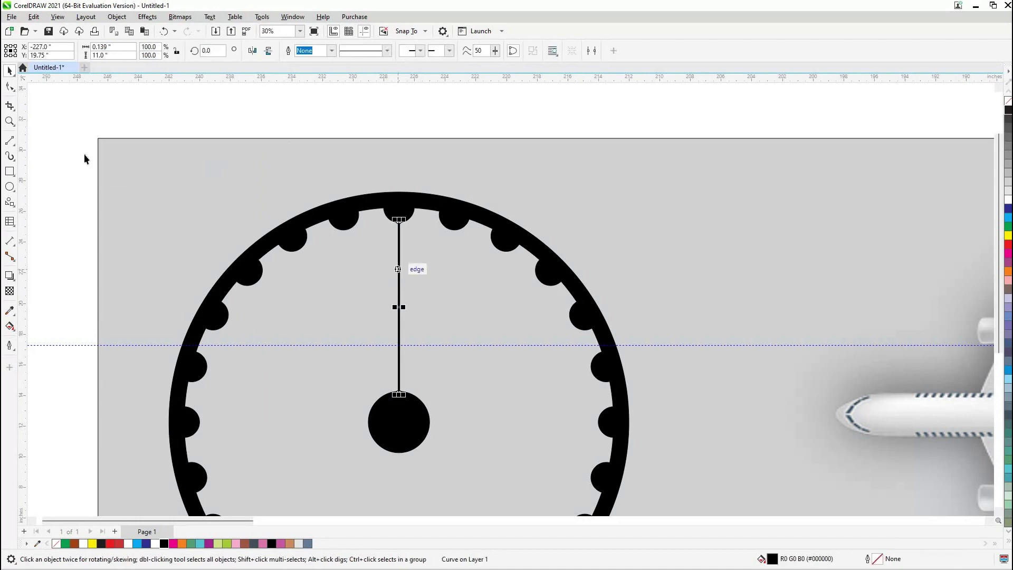
{"action": "left_click", "coordinate": [10, 86]}
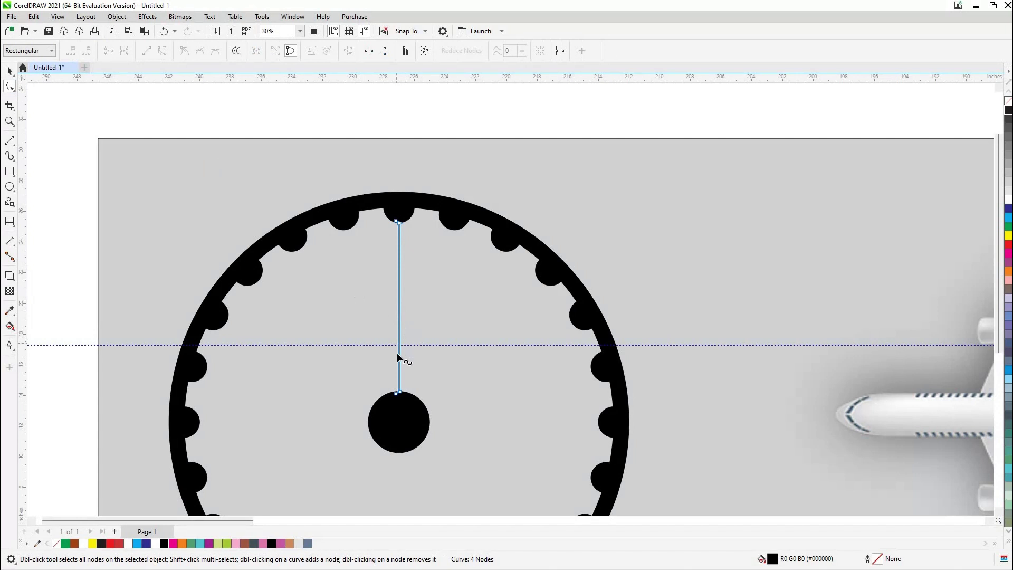
Add nodes on both needle edges at the guideline and select them.
{"action": "key", "text": "z"}
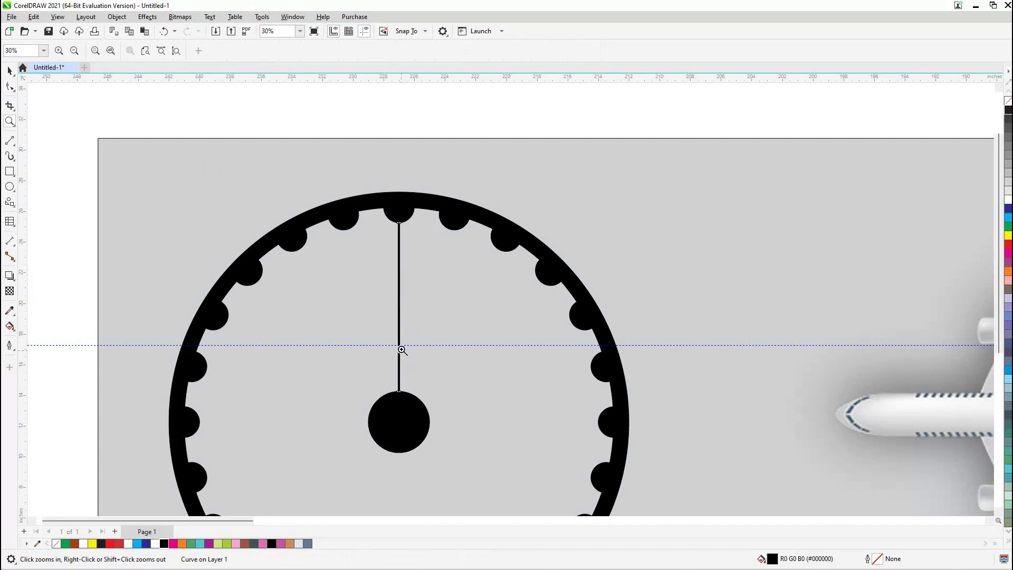
{"action": "left_click", "coordinate": [402, 350]}
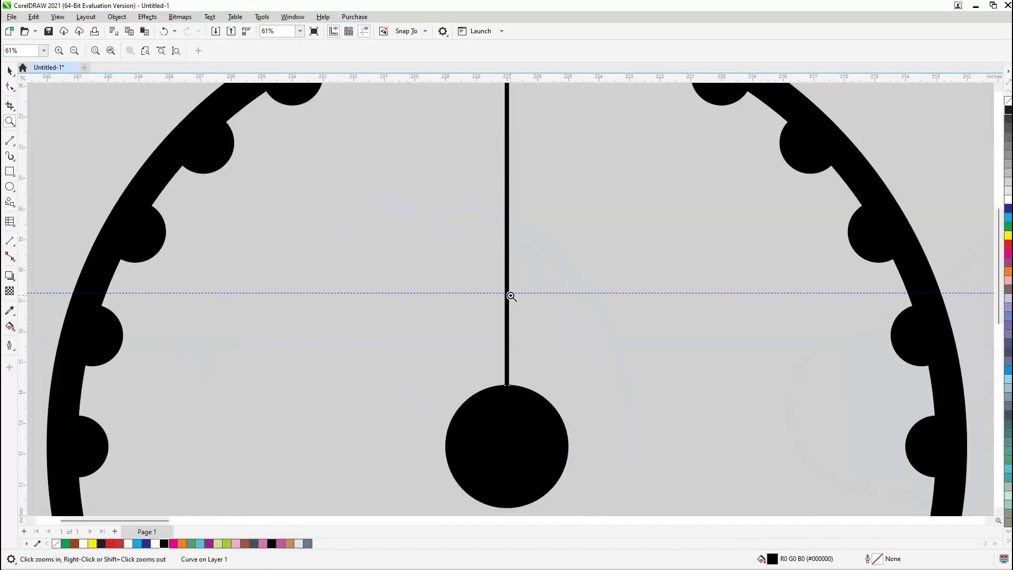
{"action": "left_click", "coordinate": [511, 296]}
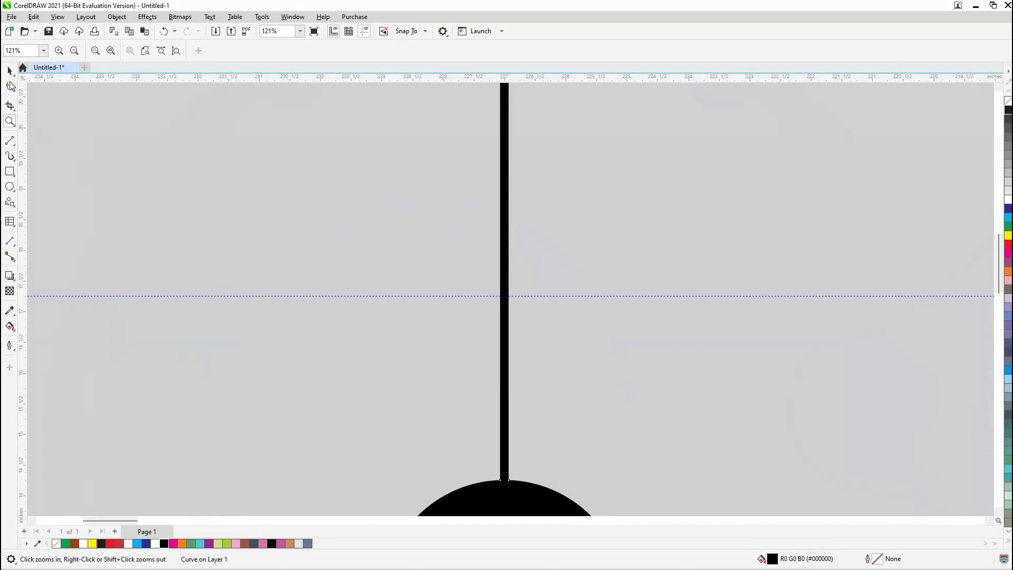
{"action": "left_click", "coordinate": [11, 86]}
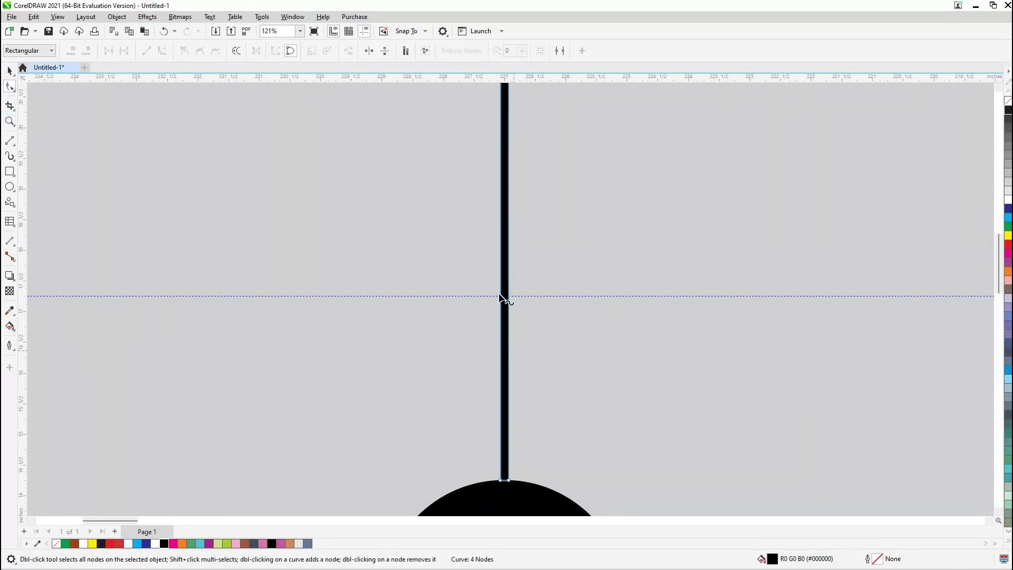
{"action": "double_click", "coordinate": [500, 296]}
{"action": "double_click", "coordinate": [508, 296]}
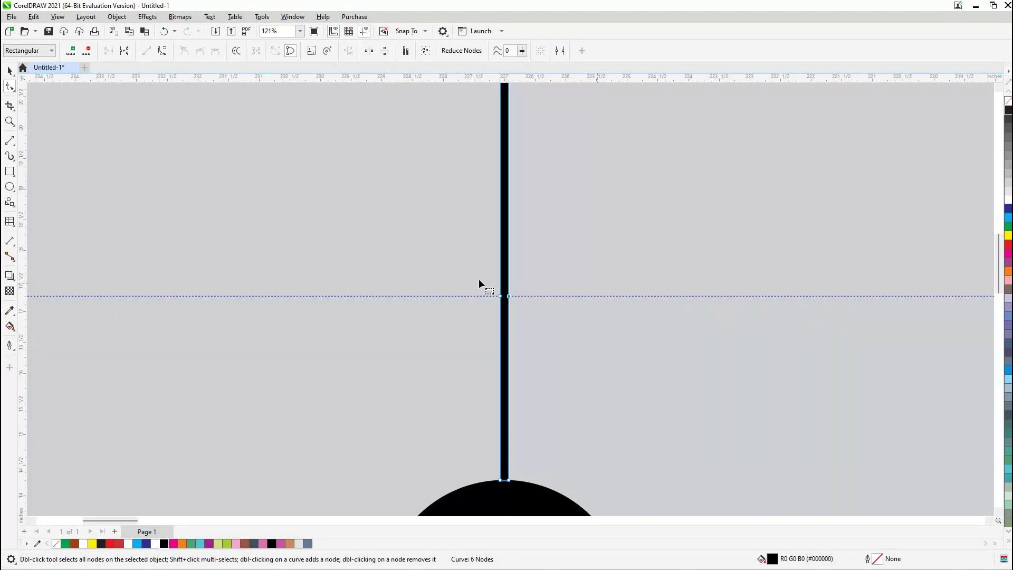
{"action": "left_click_drag", "start_coordinate": [479, 280], "coordinate": [552, 319]}
Stretch the guideline nodes outward so the needle tapers toward both ends.
{"action": "left_click", "coordinate": [312, 50]}
{"action": "left_click_drag", "start_coordinate": [512, 144], "coordinate": [532, 144]}
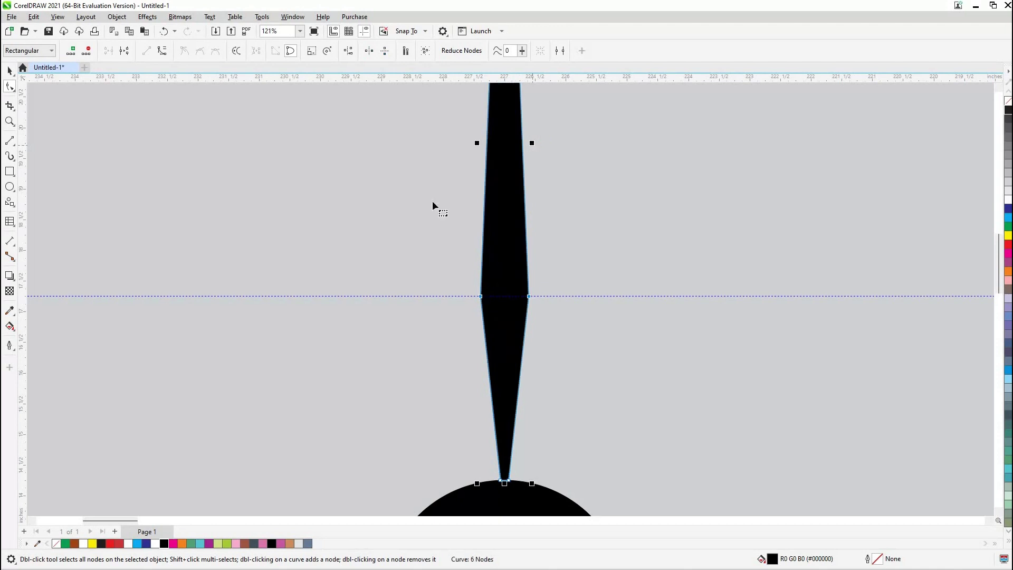
{"action": "key", "text": "ctrl+z"}
{"action": "key", "text": "space"}
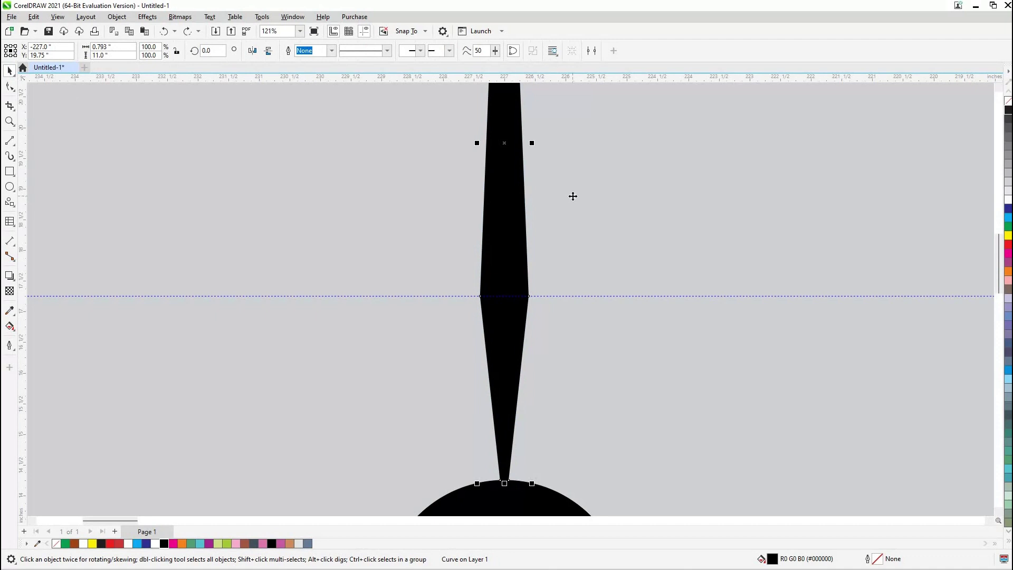
{"action": "left_click", "coordinate": [573, 196]}
{"action": "key", "text": "F4"}
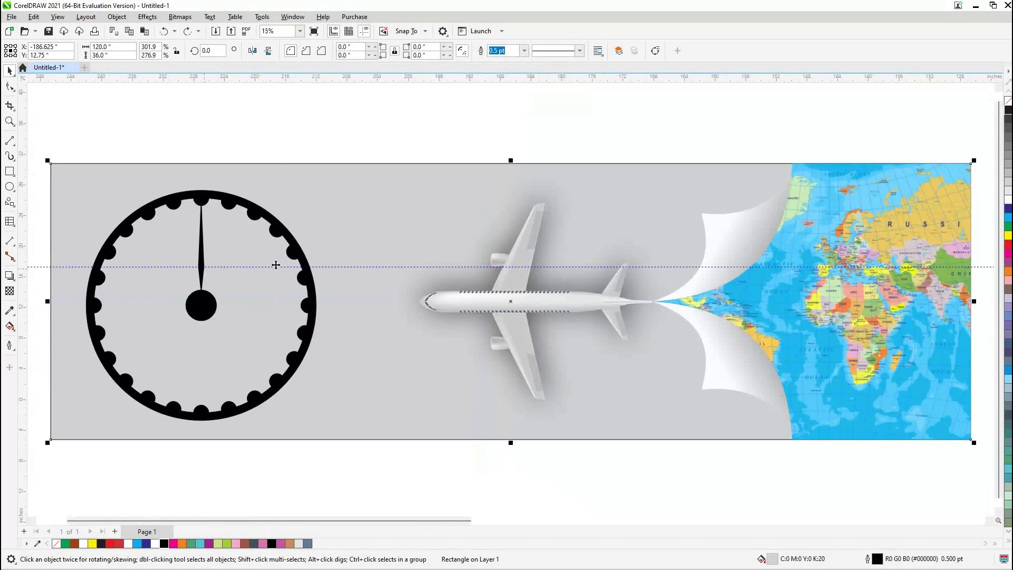
Set the needle's rotation pivot at its base and rotate a copy 15° left.
{"action": "left_click", "coordinate": [203, 245]}
{"action": "left_click", "coordinate": [203, 246]}
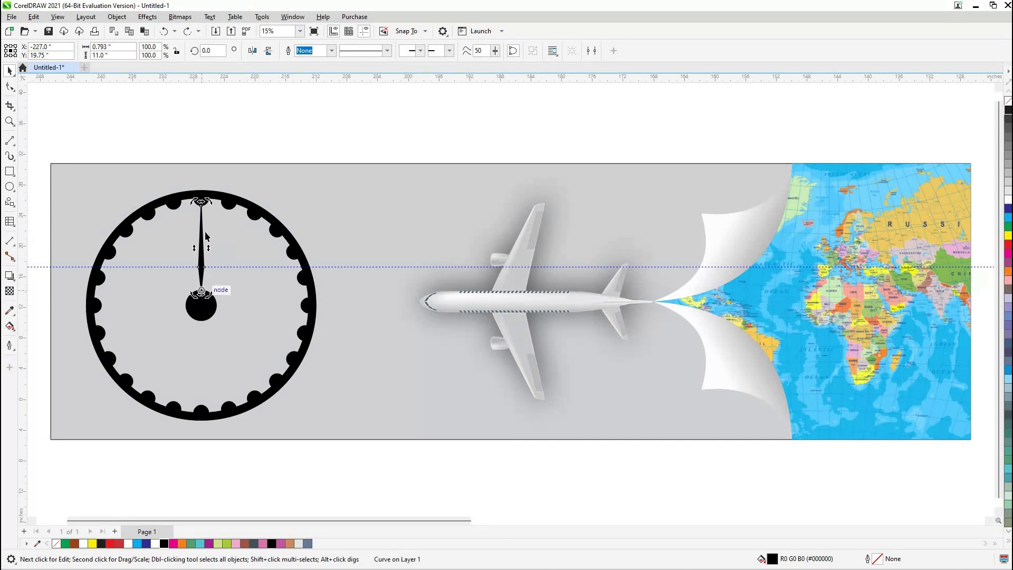
{"action": "left_click_drag", "start_coordinate": [202, 289], "coordinate": [201, 290]}
{"action": "left_click_drag", "start_coordinate": [202, 202], "coordinate": [202, 249]}
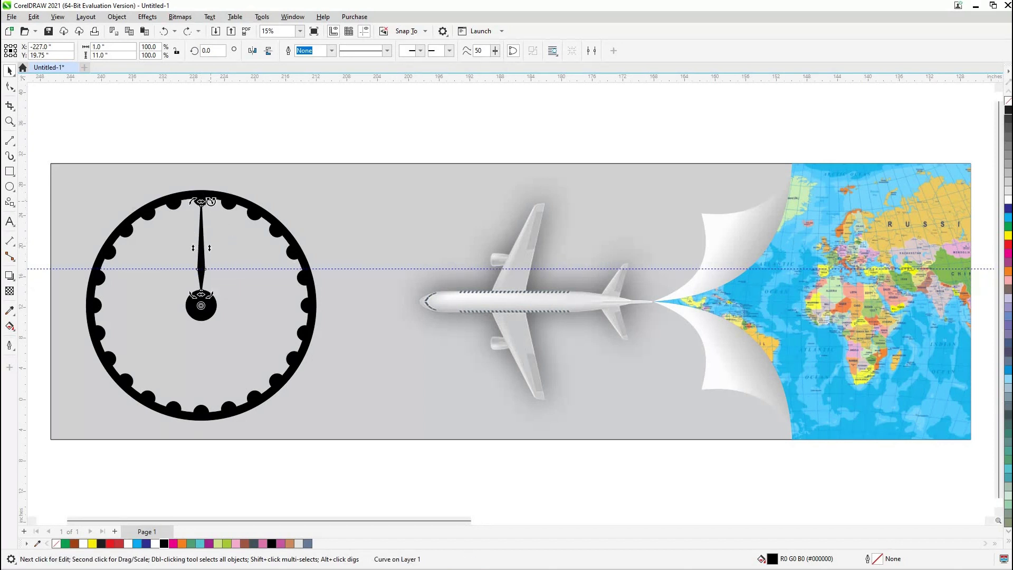
{"action": "left_click_drag", "start_coordinate": [202, 201], "coordinate": [185, 196]}
Repeat the 15° rotated copy until spokes fill the whole wheel.
{"action": "key", "text": "ctrl+r"}
{"action": "key", "text": "ctrl+r"}
{"action": "key", "text": "ctrl+r"}
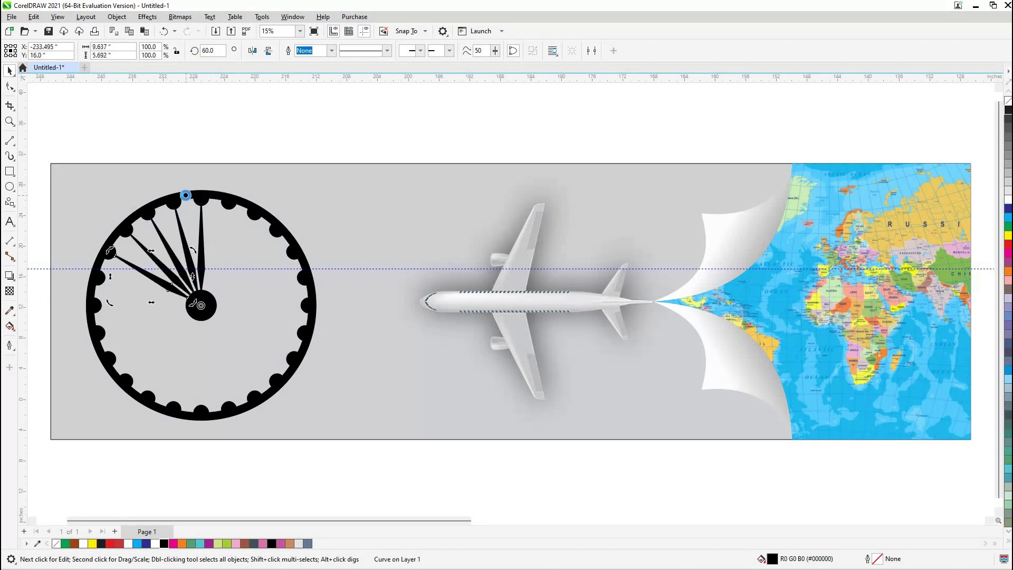
{"action": "key", "text": "ctrl+r"}
{"action": "key", "text": "ctrl+r"}
{"action": "key", "text": "ctrl+r"}
{"action": "key", "text": "ctrl+r"}
{"action": "key", "text": "ctrl+r"}
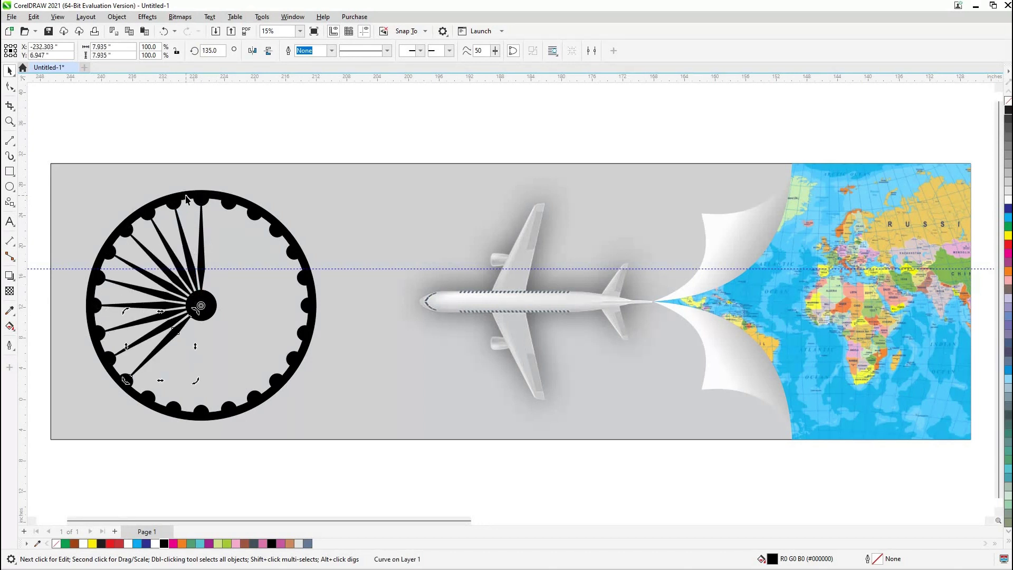
{"action": "key", "text": "ctrl+r"}
{"action": "key", "text": "ctrl+r"}
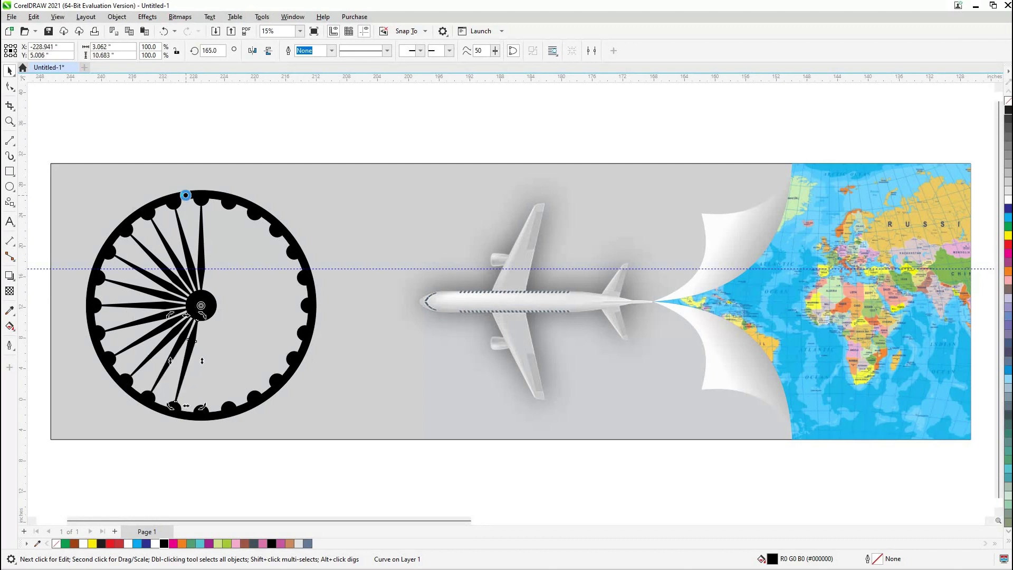
{"action": "key", "text": "ctrl+r"}
{"action": "key", "text": "ctrl+r"}
{"action": "key", "text": "ctrl+r"}
{"action": "key", "text": "ctrl+r"}
{"action": "key", "text": "ctrl+r"}
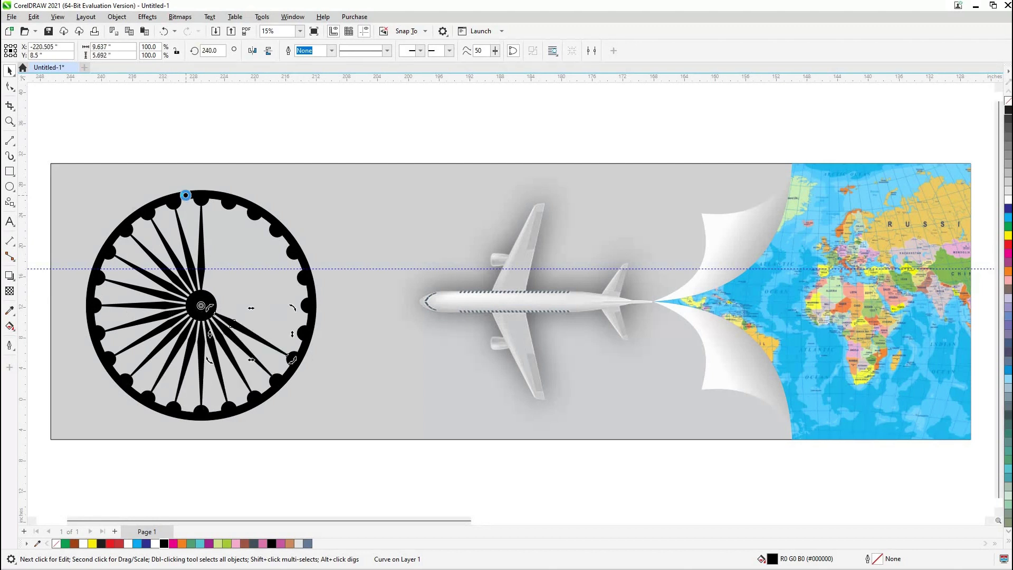
{"action": "key", "text": "ctrl+r"}
{"action": "key", "text": "ctrl+r"}
{"action": "key", "text": "ctrl+r"}
{"action": "key", "text": "ctrl+r"}
{"action": "key", "text": "ctrl+r"}
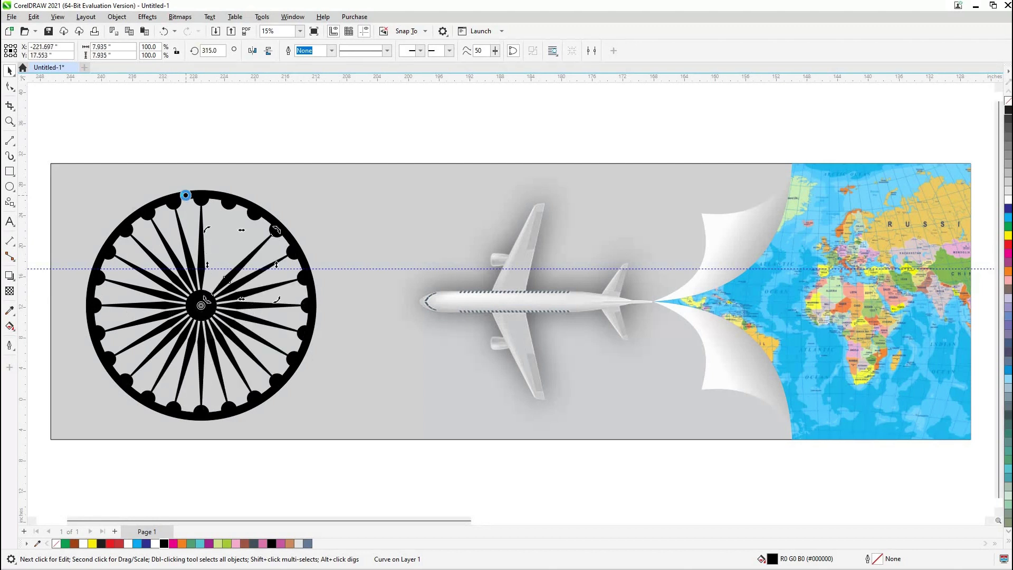
{"action": "key", "text": "ctrl+r"}
{"action": "key", "text": "ctrl+r"}
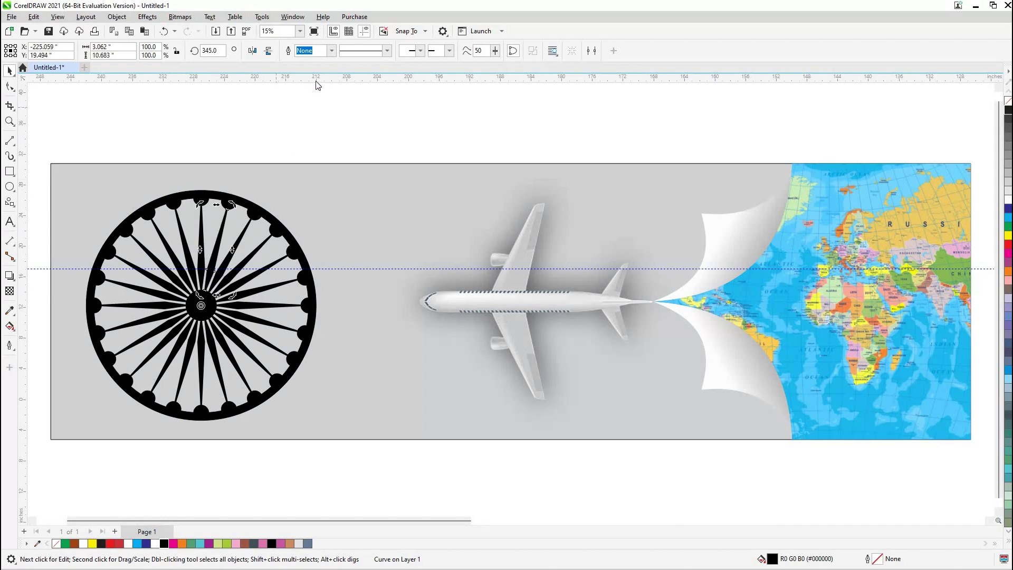
{"action": "left_click", "coordinate": [319, 100]}
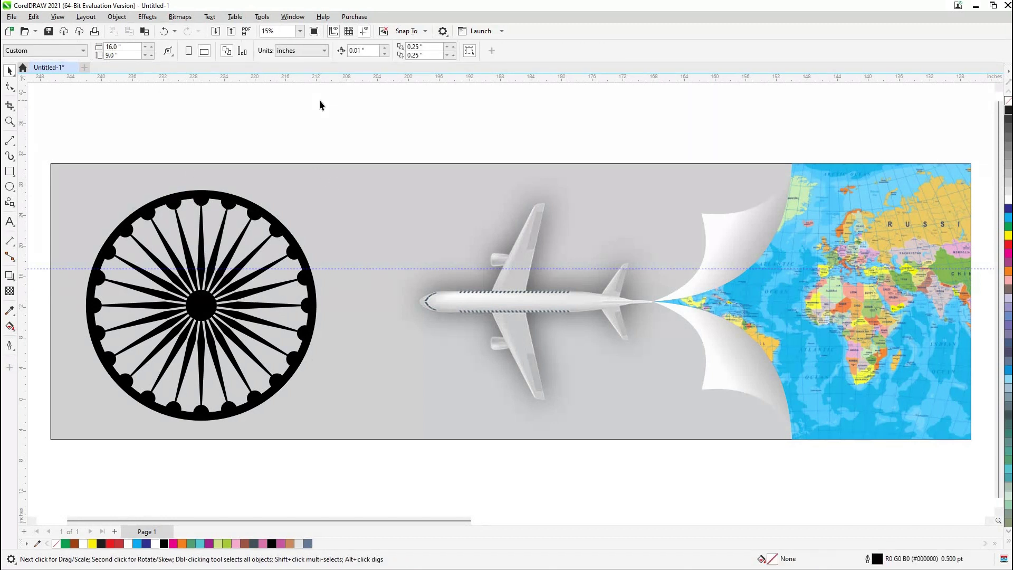
Paste the Arial Rounded MT Bold PAKISTAN title between the wheel and airplane.
{"action": "key", "text": "ctrl+v"}
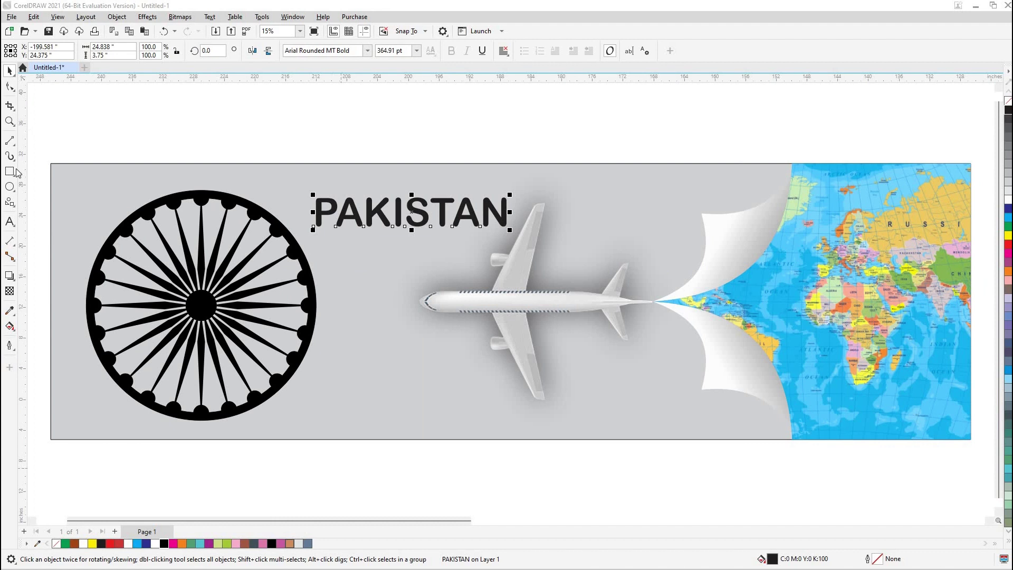
{"action": "left_click", "coordinate": [10, 171]}
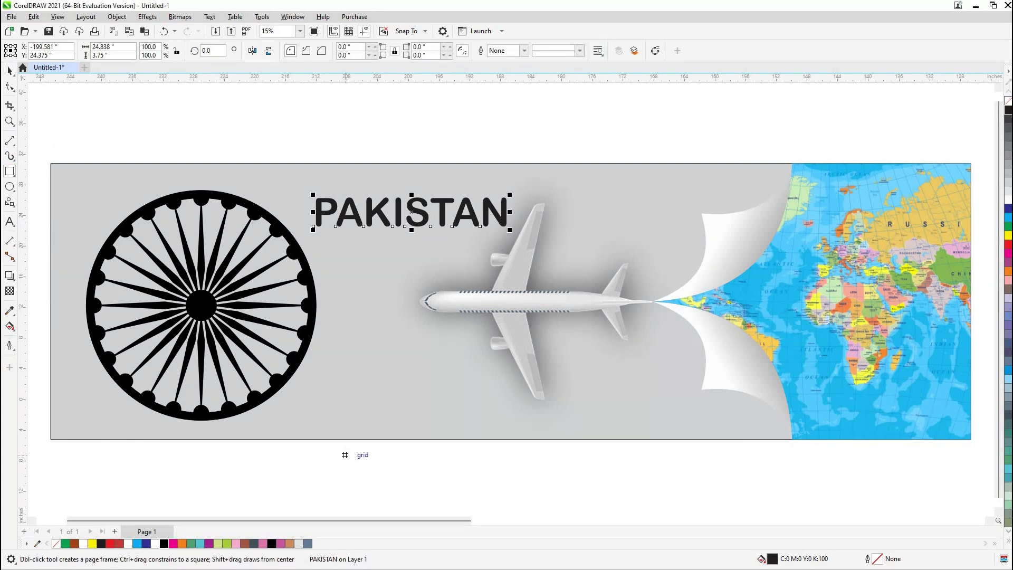
{"action": "mouse_move", "coordinate": [999, 273]}
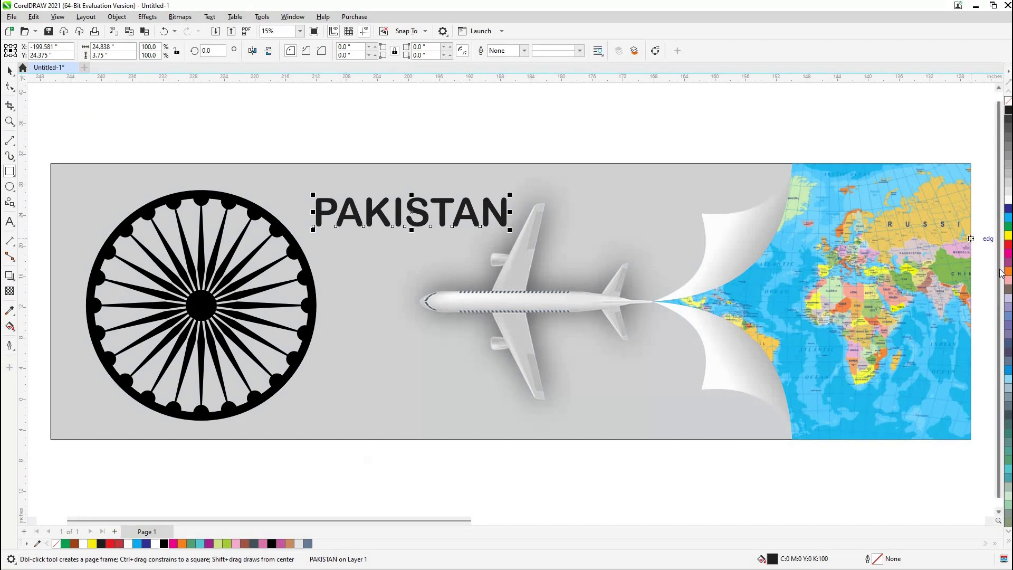
{"action": "scroll", "coordinate": [1002, 305], "scroll_direction": "down", "scroll_amount": 1}
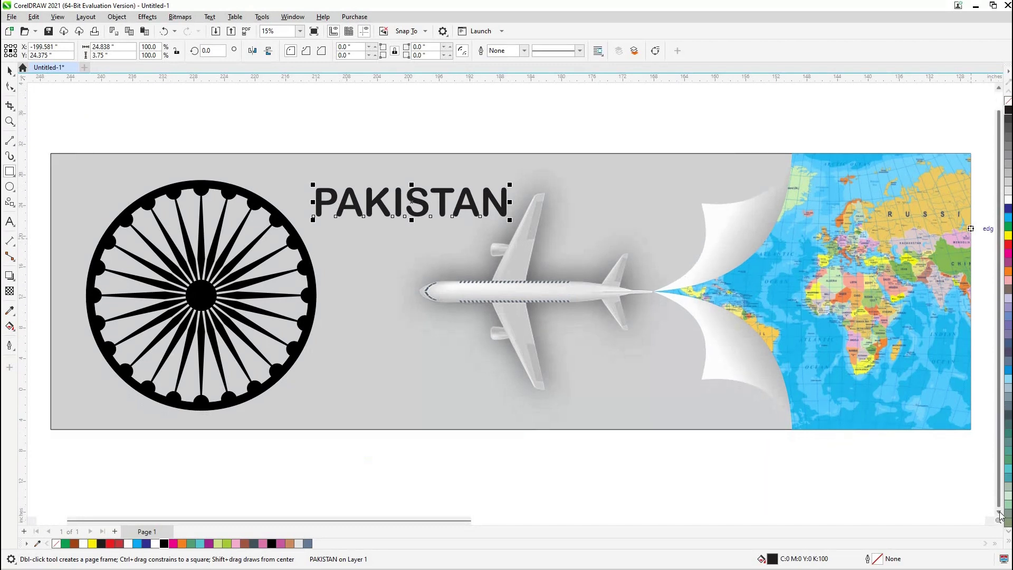
{"action": "scroll", "coordinate": [555, 426], "scroll_direction": "down", "scroll_amount": 3}
Draw a tall rectangle below the banner with circles at its top-right and lower-left edges.
{"action": "scroll", "coordinate": [408, 327], "scroll_direction": "down", "scroll_amount": 3}
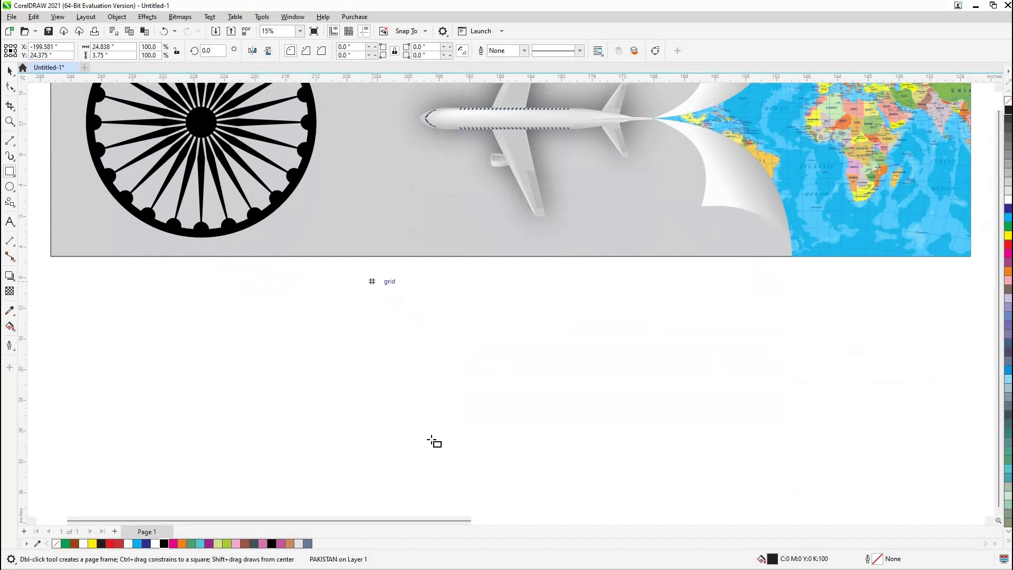
{"action": "left_click_drag", "start_coordinate": [372, 281], "coordinate": [437, 427]}
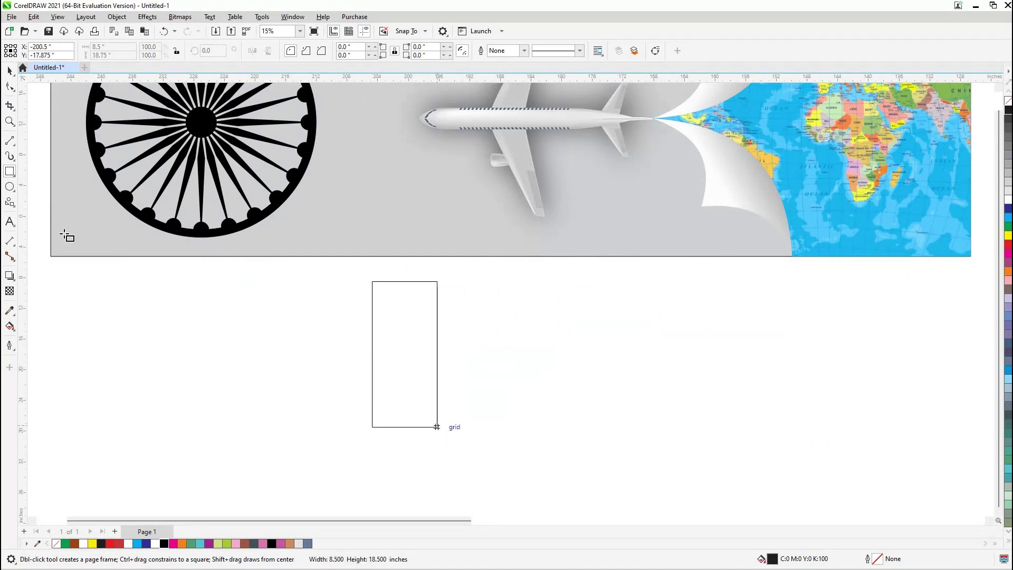
{"action": "left_click", "coordinate": [8, 188]}
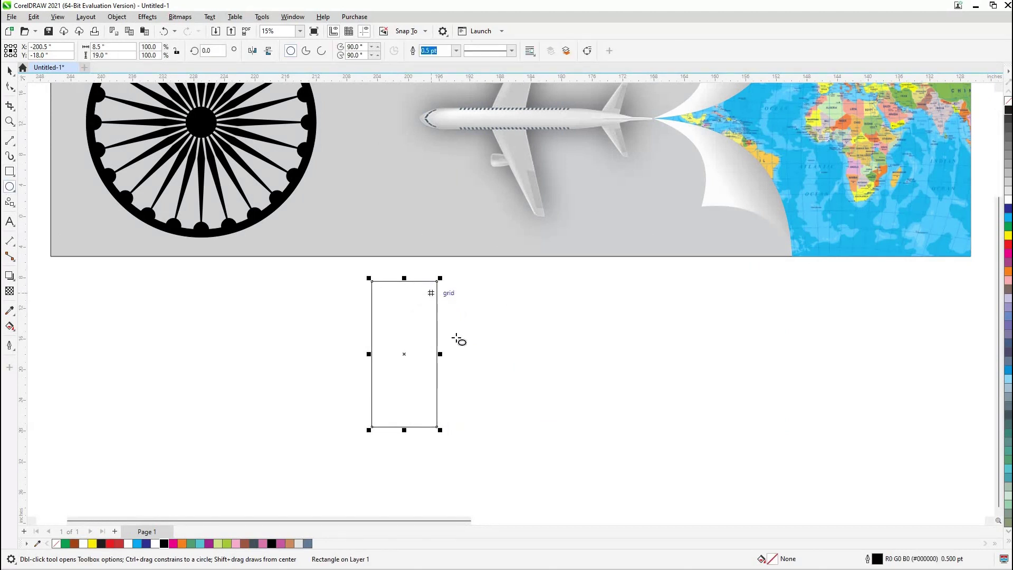
{"action": "mouse_move", "coordinate": [457, 333]}
{"action": "left_mouse_down"}
{"action": "mouse_move", "coordinate": [475, 336]}
{"action": "mouse_move", "coordinate": [429, 318]}
{"action": "left_mouse_up"}
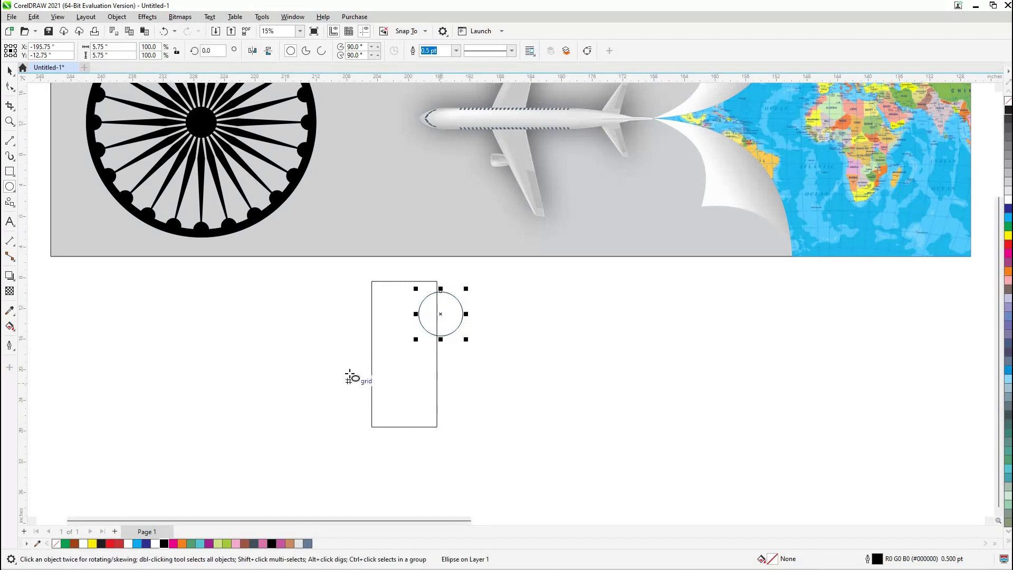
{"action": "left_click_drag", "start_coordinate": [381, 414], "coordinate": [388, 402]}
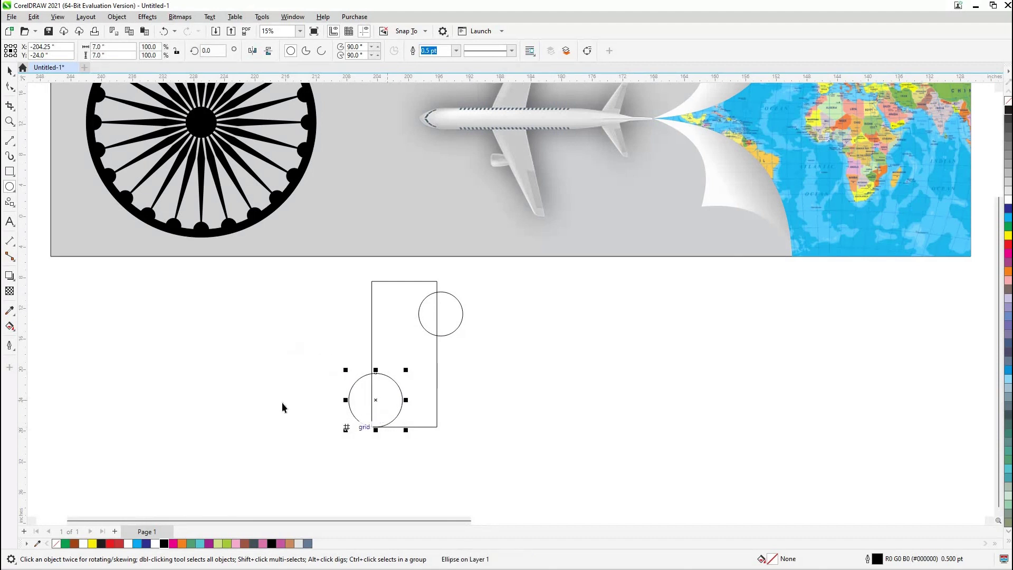
{"action": "key", "text": "space"}
{"action": "left_click_drag", "start_coordinate": [410, 361], "coordinate": [418, 352]}
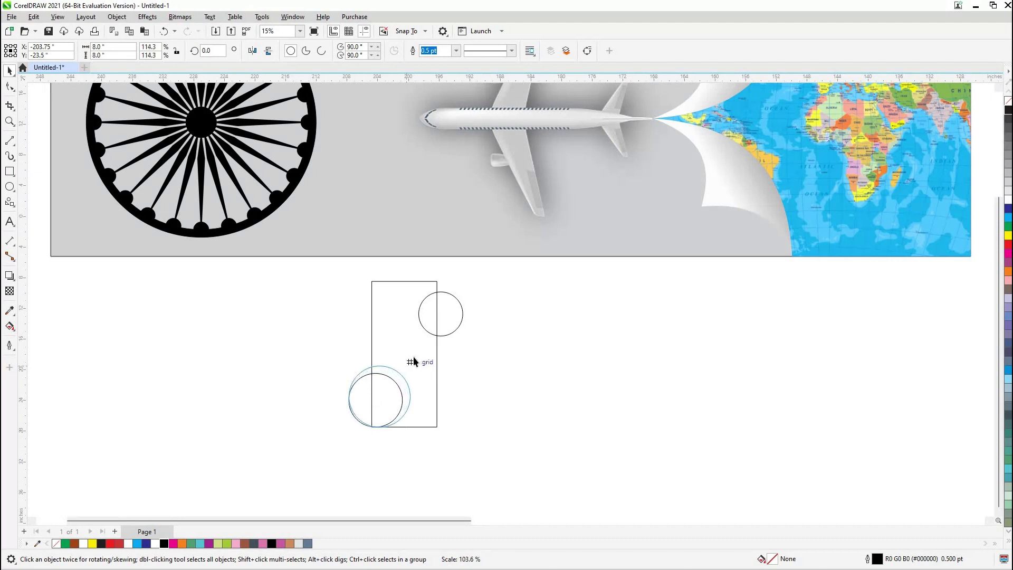
Add a small top-left rectangle, reposition shapes, and enlarge the upper circle to 7.125 inches.
{"action": "left_click", "coordinate": [10, 171]}
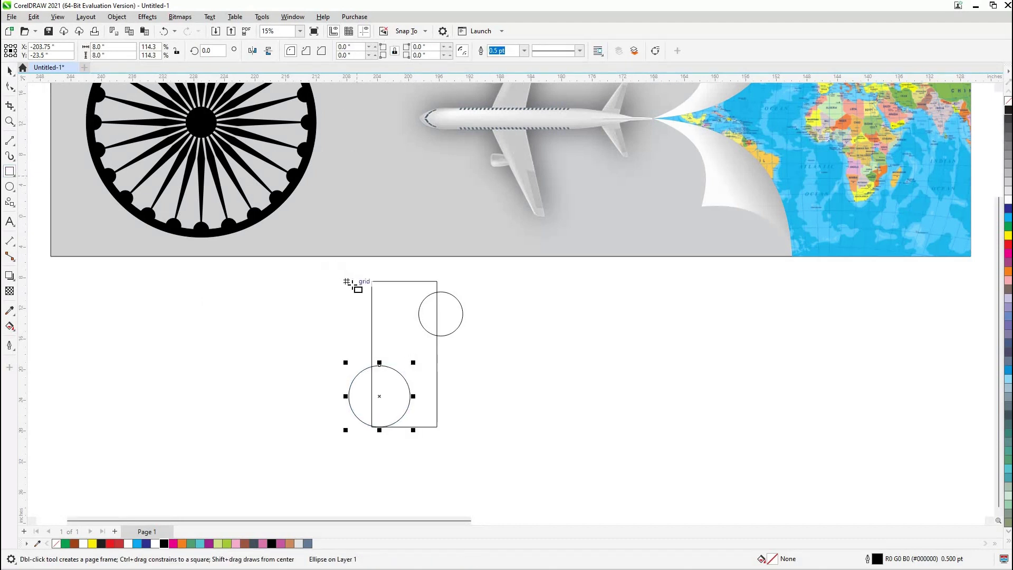
{"action": "left_click_drag", "start_coordinate": [347, 281], "coordinate": [400, 331]}
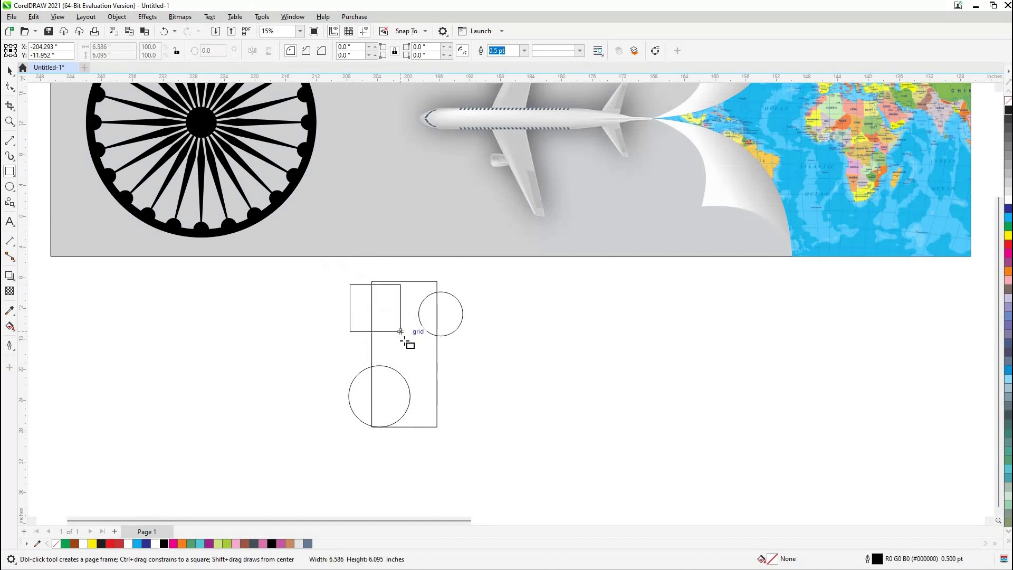
{"action": "mouse_move", "coordinate": [400, 331]}
{"action": "left_mouse_down"}
{"action": "mouse_move", "coordinate": [404, 340]}
{"action": "mouse_move", "coordinate": [372, 318]}
{"action": "left_mouse_up"}
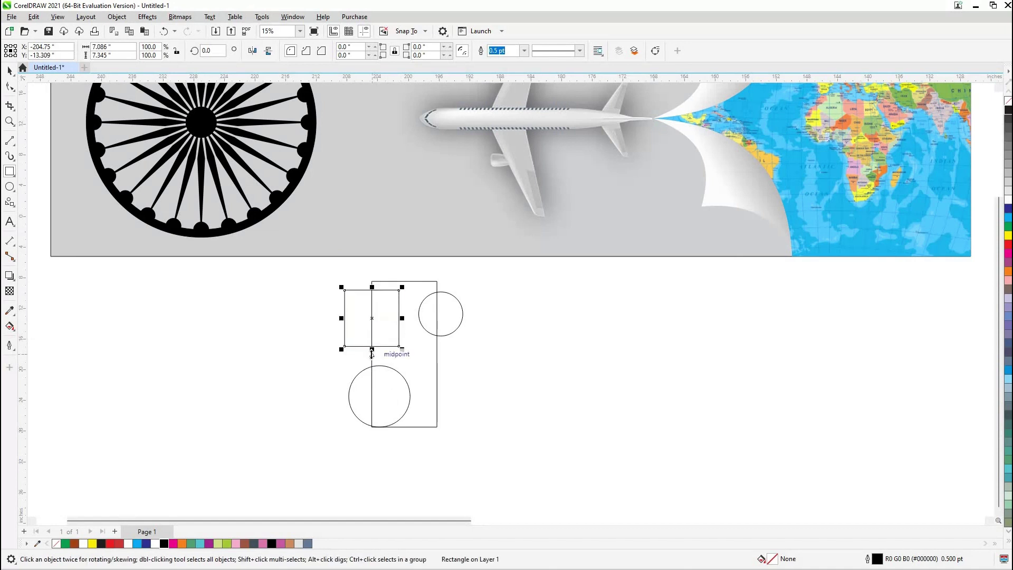
{"action": "left_click_drag", "start_coordinate": [372, 349], "coordinate": [372, 356]}
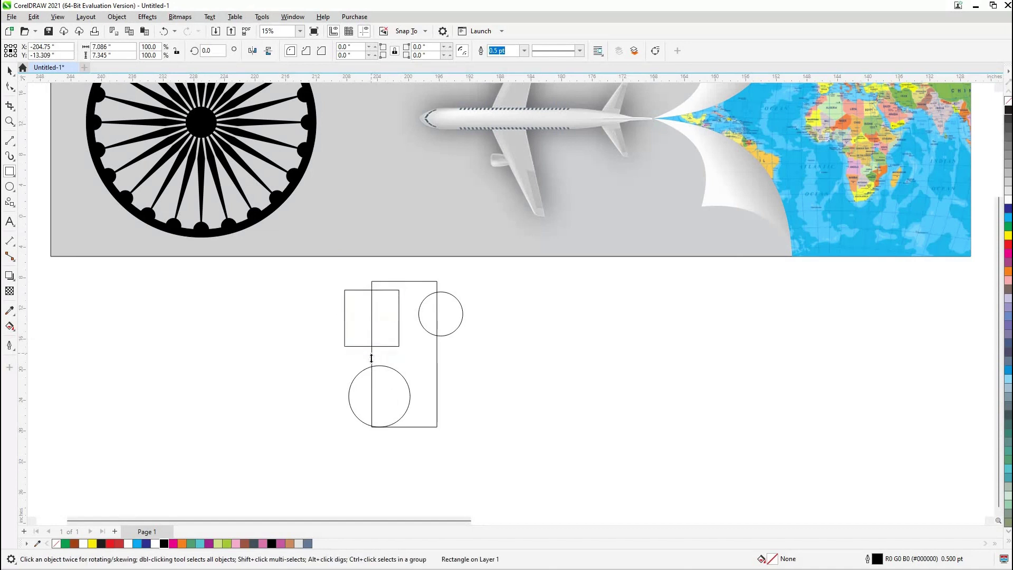
{"action": "left_click", "coordinate": [406, 375]}
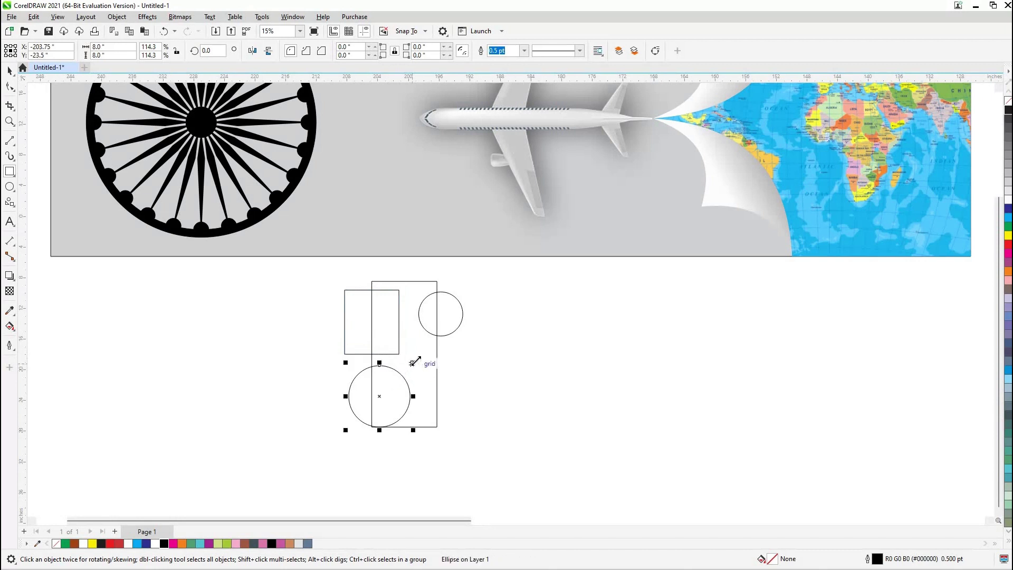
{"action": "mouse_move", "coordinate": [414, 362]}
{"action": "left_mouse_down"}
{"action": "mouse_move", "coordinate": [431, 373]}
{"action": "mouse_move", "coordinate": [462, 438]}
{"action": "left_mouse_up"}
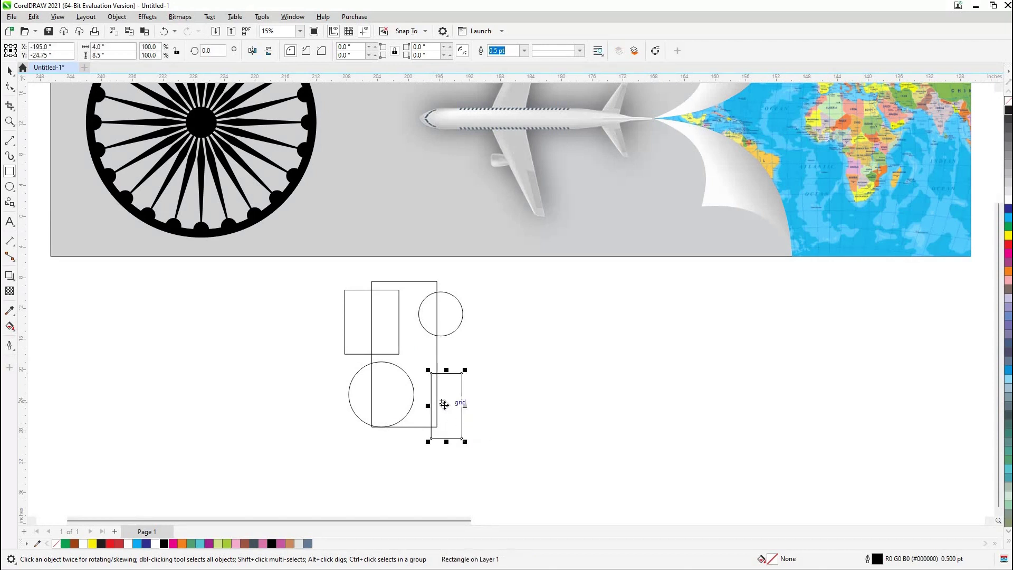
{"action": "left_click_drag", "start_coordinate": [444, 404], "coordinate": [449, 316]}
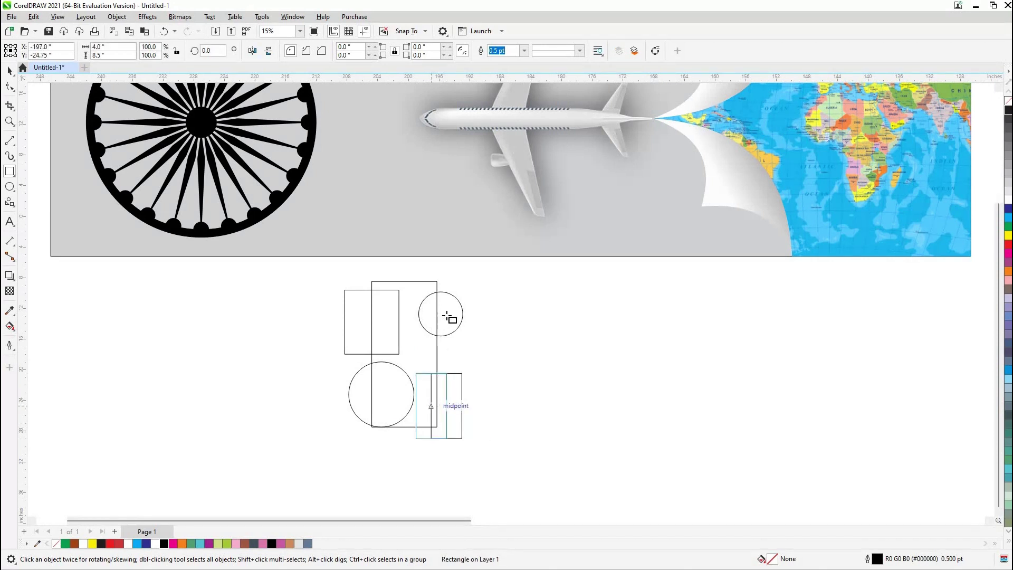
{"action": "left_click", "coordinate": [457, 330]}
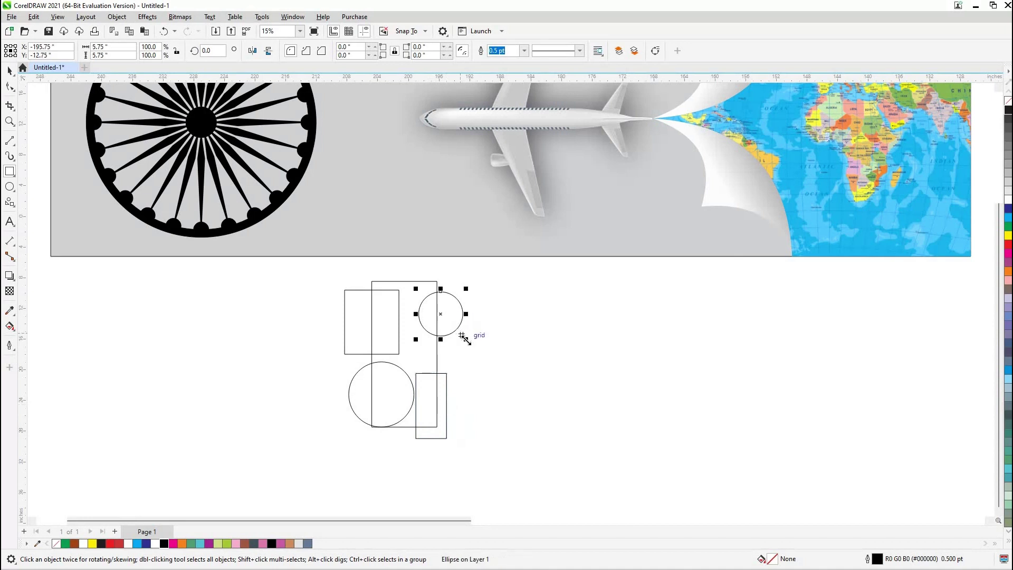
{"action": "mouse_move", "coordinate": [465, 340]}
{"action": "left_mouse_down"}
{"action": "mouse_move", "coordinate": [476, 349]}
{"action": "mouse_move", "coordinate": [445, 325]}
{"action": "left_mouse_up"}
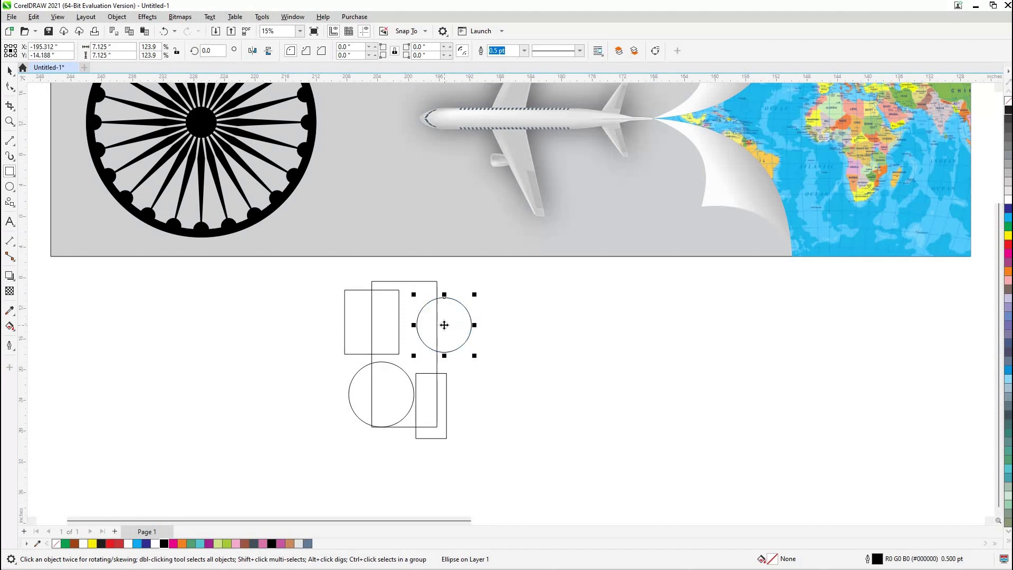
Fill both small rectangles orange.
{"action": "left_click", "coordinate": [351, 321]}
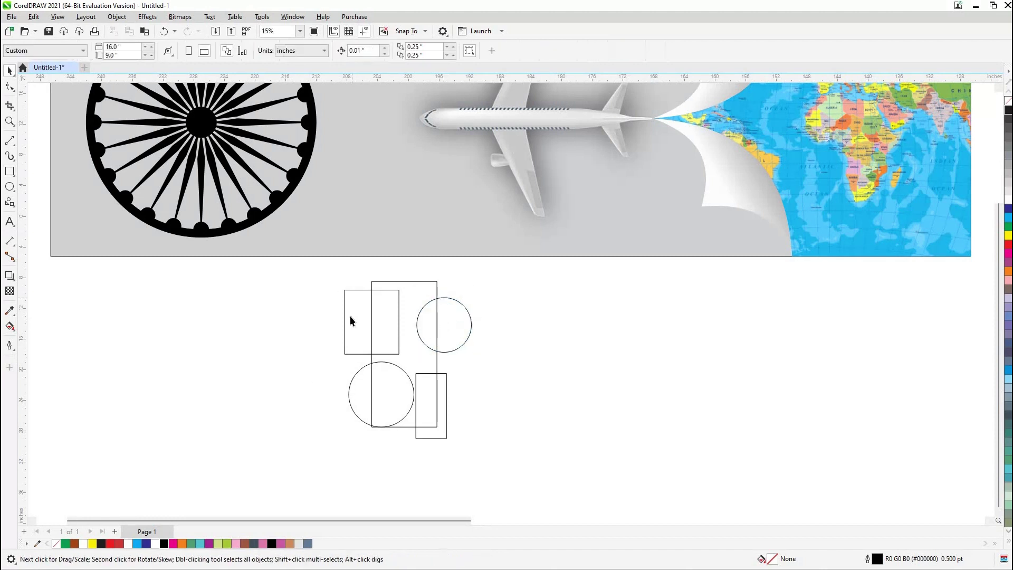
{"action": "left_click", "coordinate": [351, 316]}
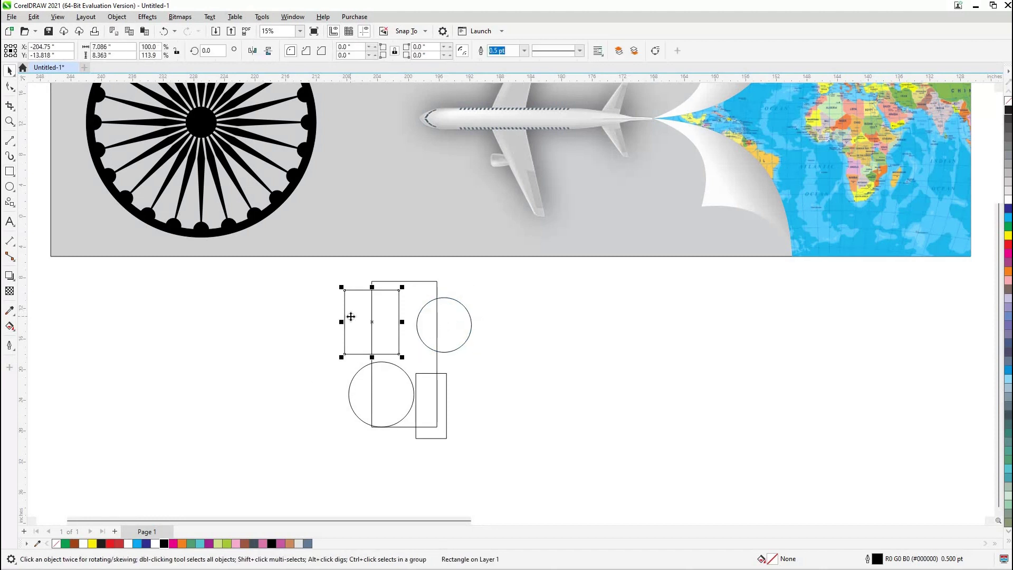
{"action": "left_click", "coordinate": [446, 401], "text": "shift"}
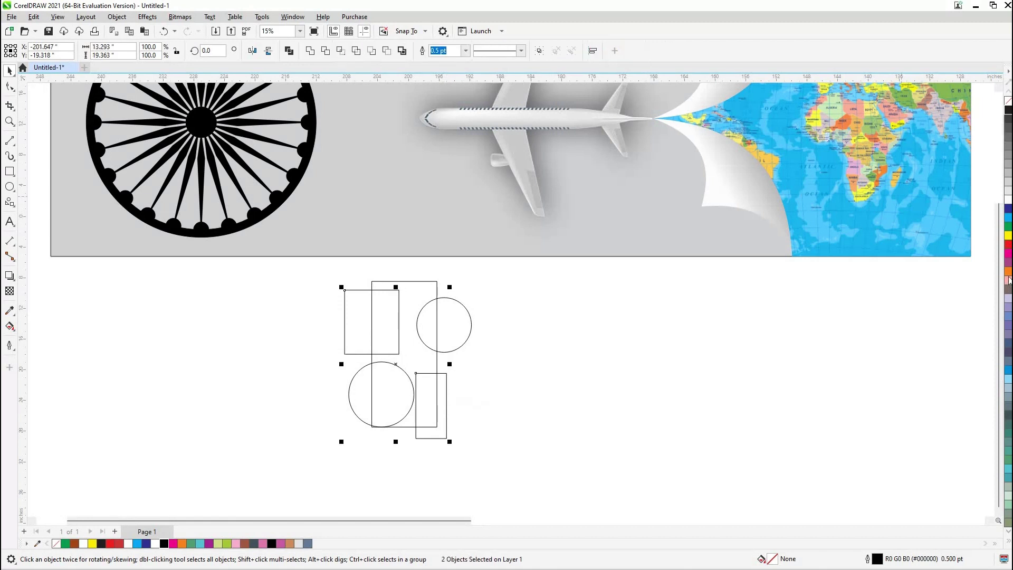
{"action": "left_click", "coordinate": [1006, 272]}
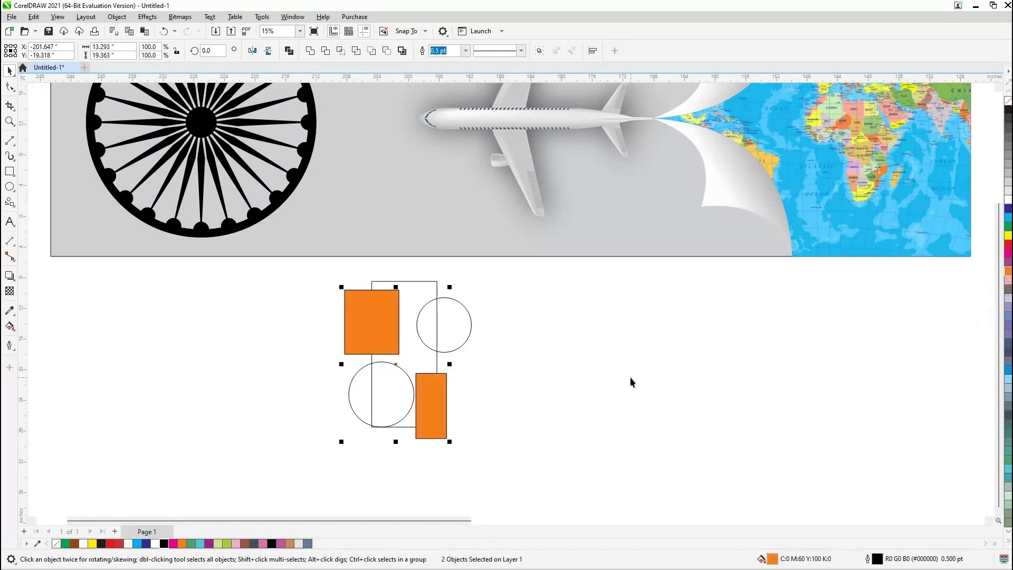
Give the tall rectangle a lighter shade of green fill.
{"action": "left_click", "coordinate": [457, 329]}
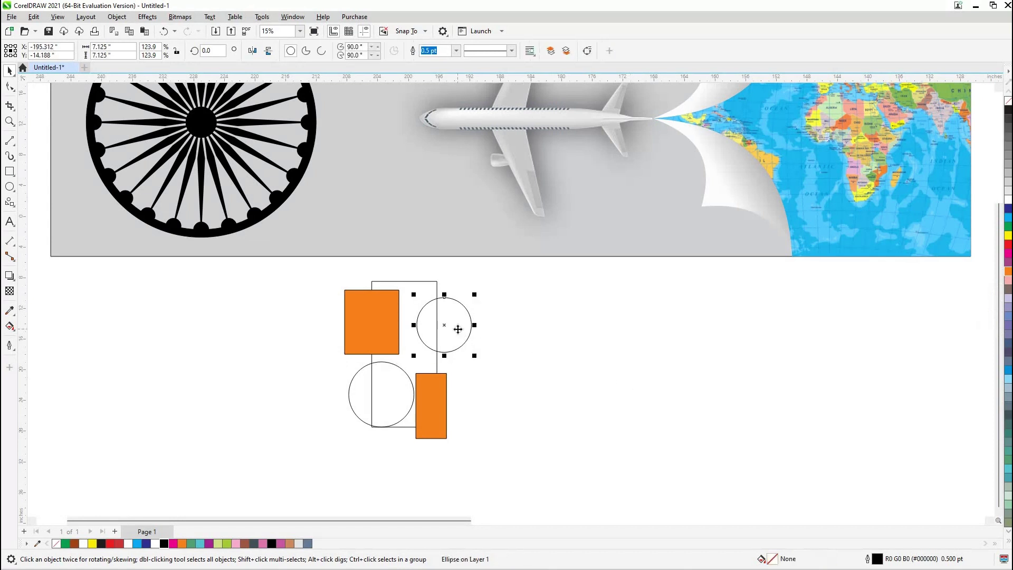
{"action": "left_click", "coordinate": [389, 396], "text": "shift"}
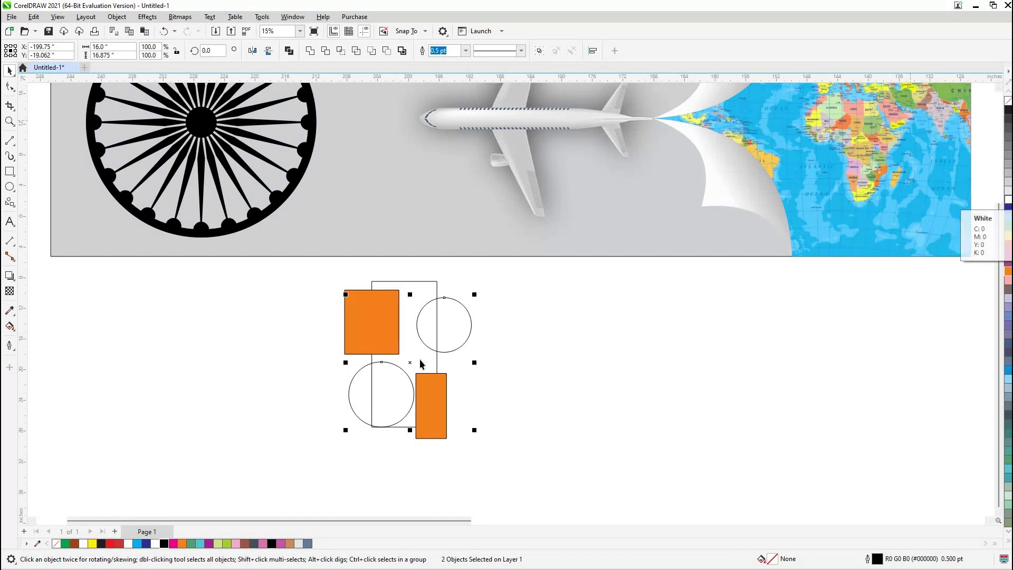
{"action": "key", "text": "Tab"}
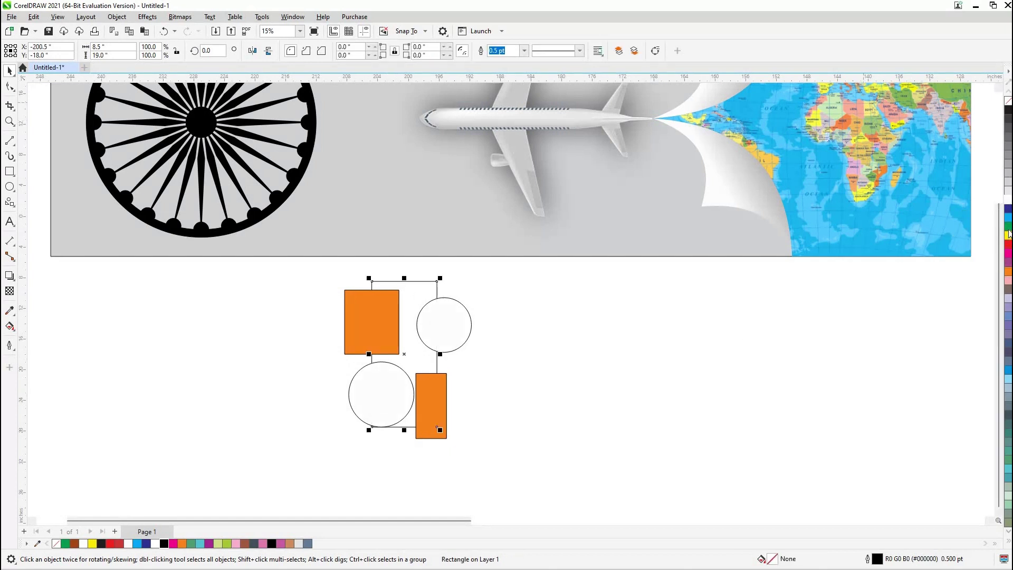
{"action": "left_click", "coordinate": [1008, 231]}
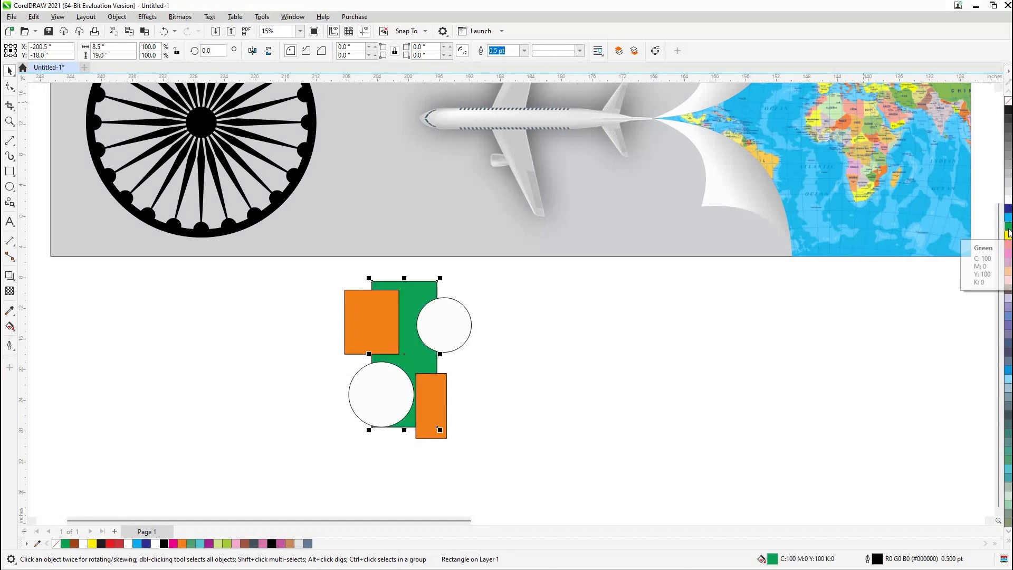
{"action": "left_click", "coordinate": [1008, 232]}
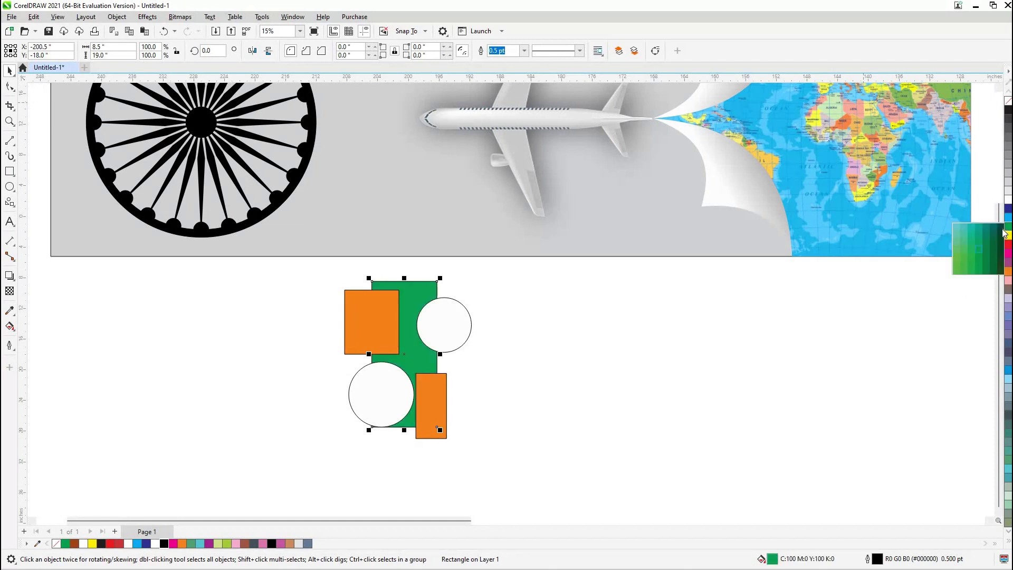
{"action": "left_click", "coordinate": [992, 264]}
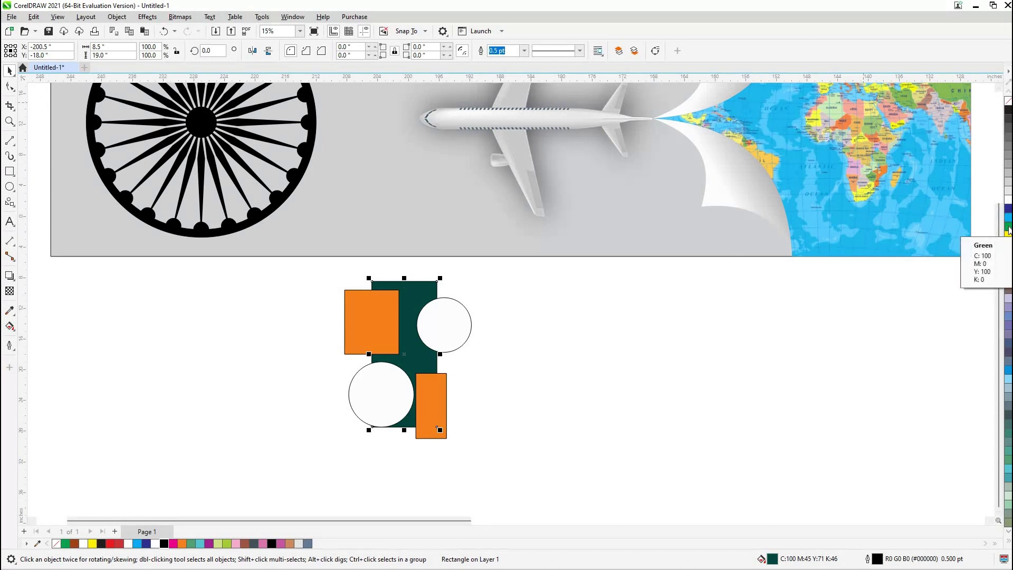
{"action": "left_click", "coordinate": [1008, 231]}
{"action": "left_click", "coordinate": [988, 257]}
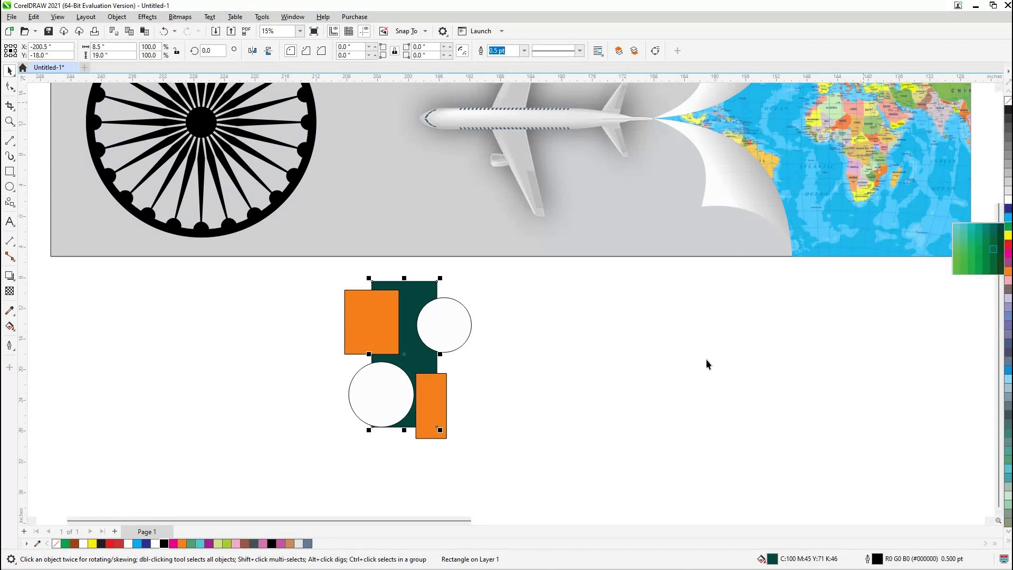
Group all five shapes together.
{"action": "key", "text": "Escape"}
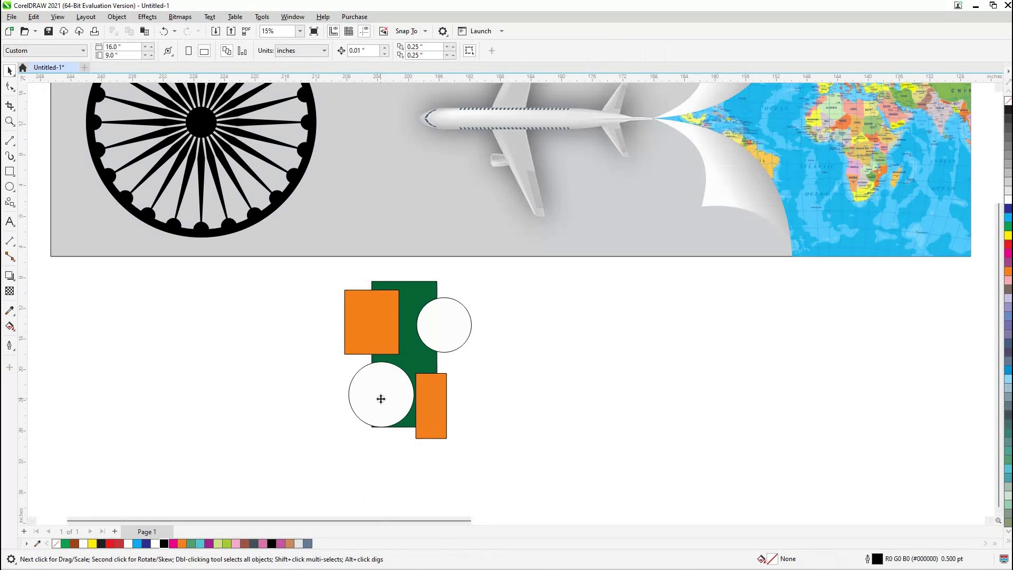
{"action": "left_click", "coordinate": [381, 398]}
{"action": "left_click_drag", "start_coordinate": [318, 270], "coordinate": [511, 465]}
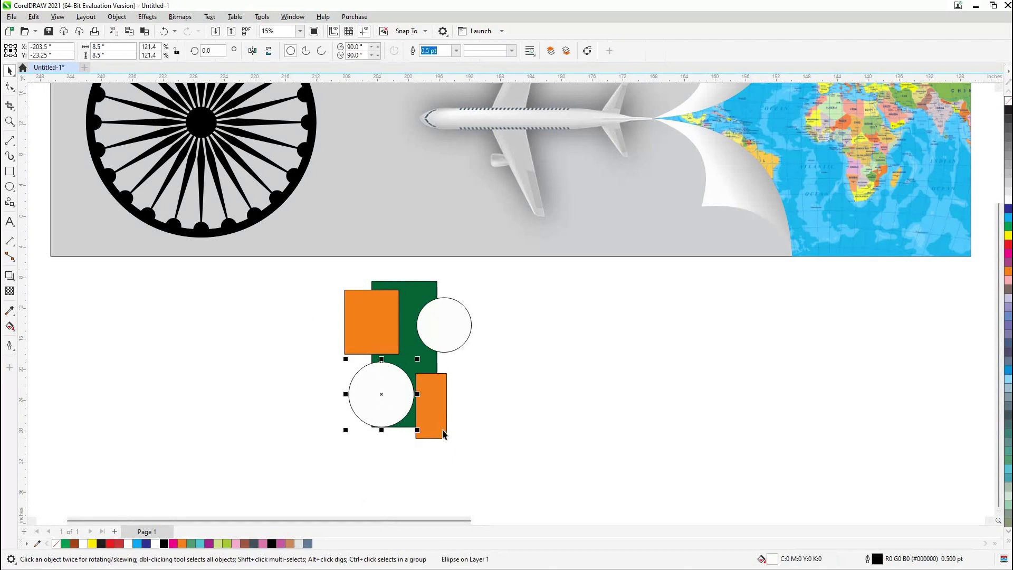
{"action": "key", "text": "ctrl+g"}
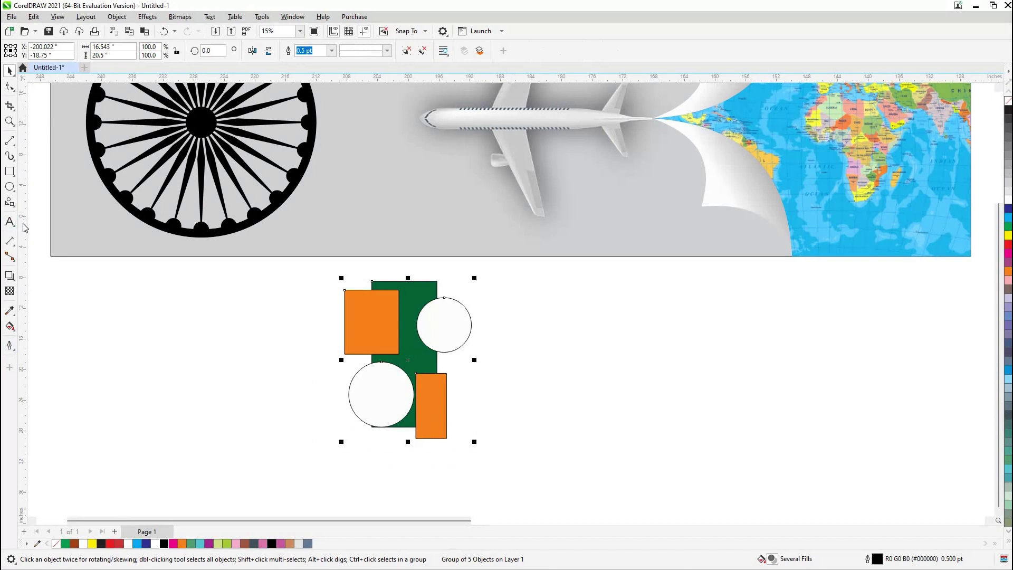
{"action": "left_click", "coordinate": [237, 312]}
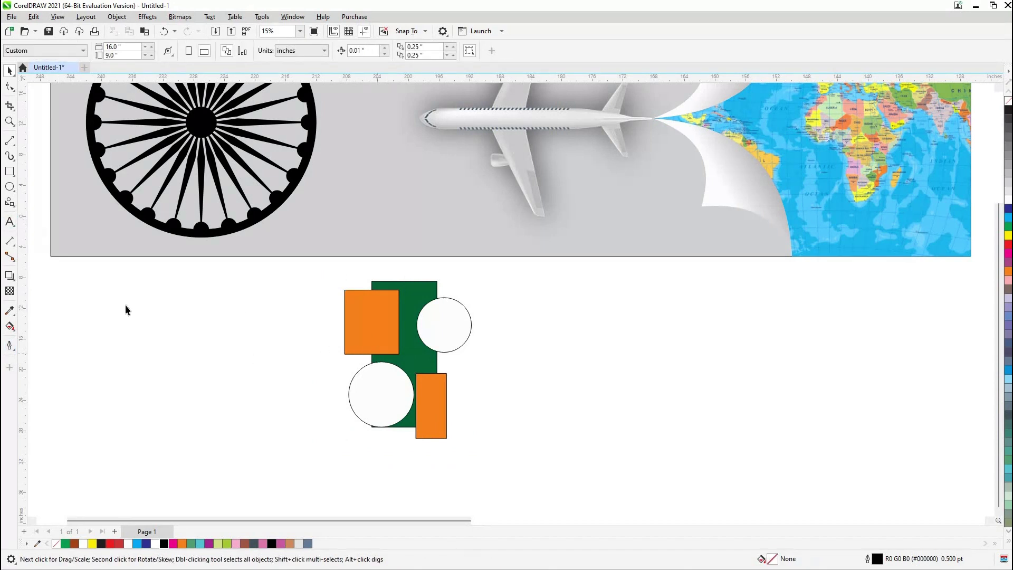
Save the selected shape group as Artistic Media brush stroke AAA.
{"action": "key", "text": "ctrl+a"}
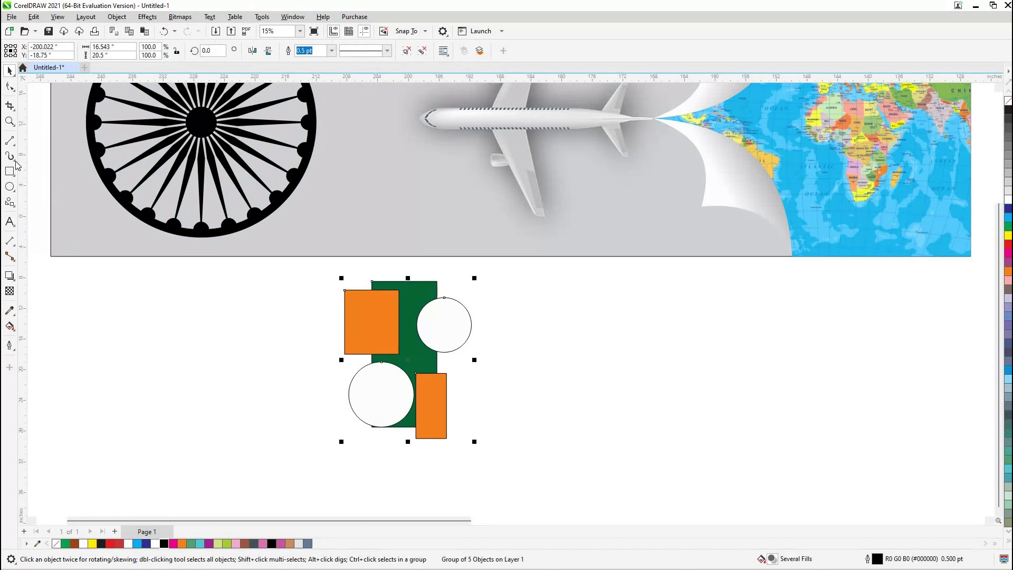
{"action": "left_click", "coordinate": [15, 161]}
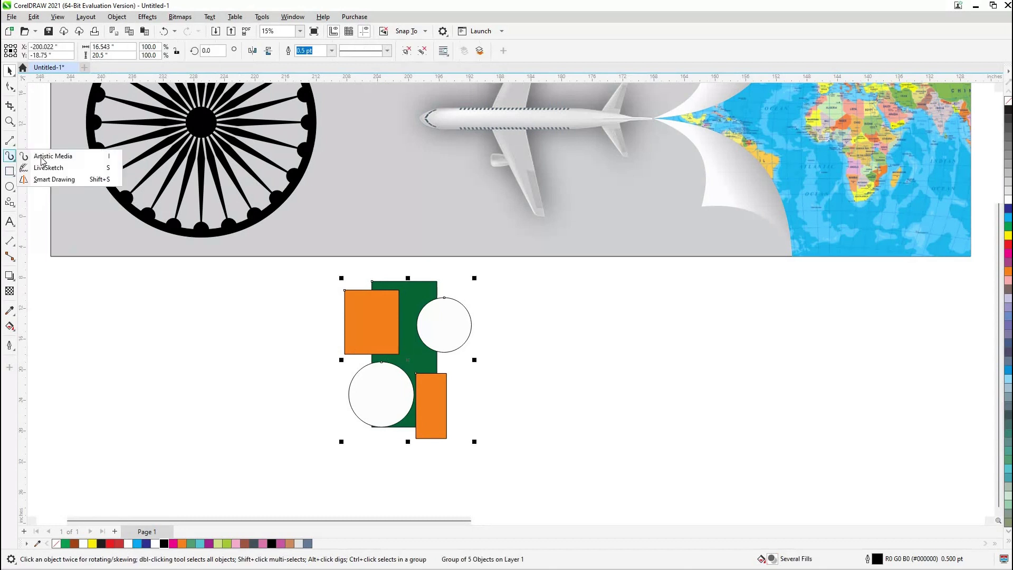
{"action": "left_click", "coordinate": [45, 157]}
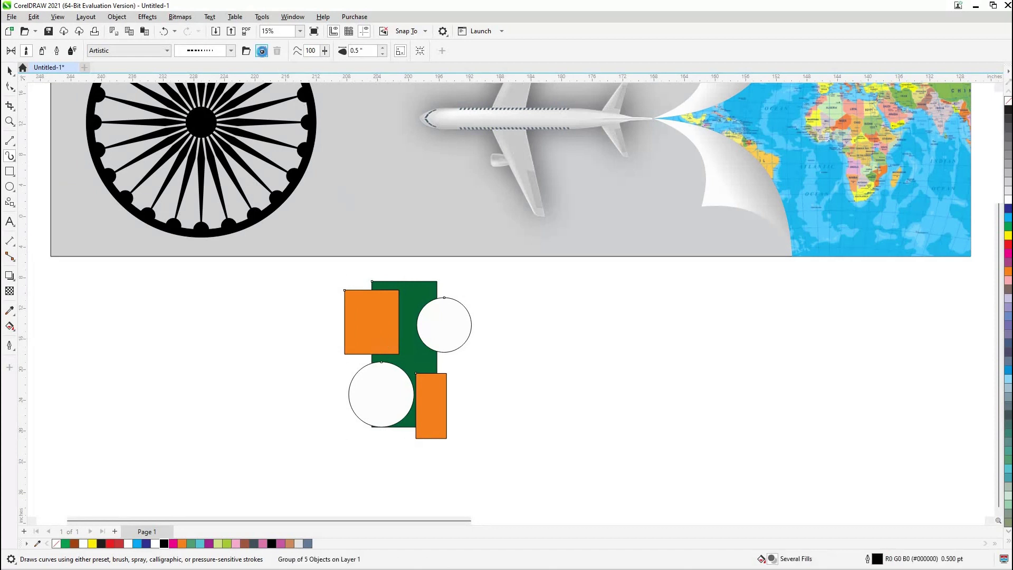
{"action": "left_click", "coordinate": [261, 51]}
{"action": "type", "text": "AAA"}
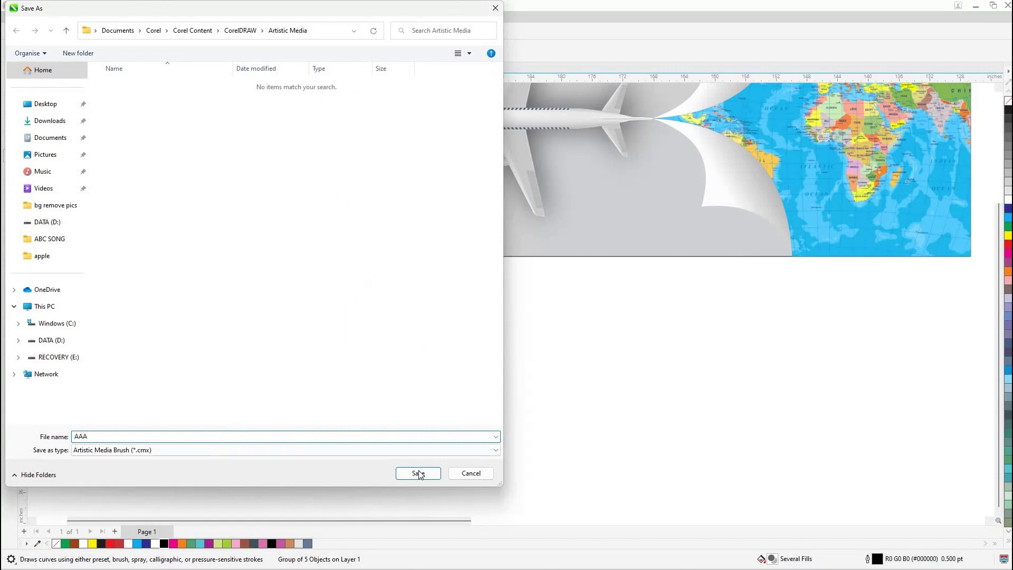
{"action": "key", "text": "Return"}
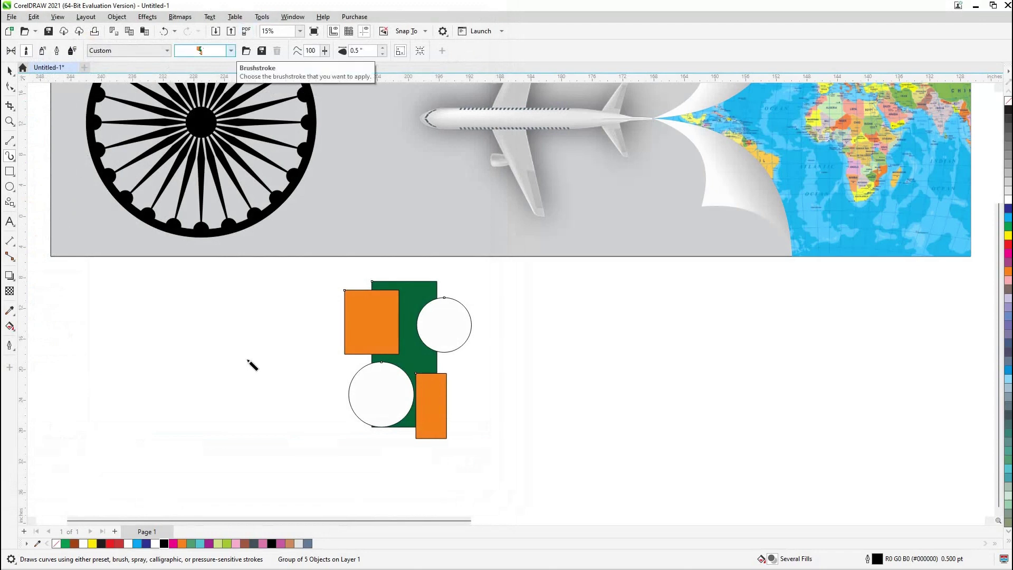
Apply the saved AAA brush from the Custom Artistic Media category to the PAKISTAN letters.
{"action": "scroll", "coordinate": [252, 365], "scroll_direction": "down", "scroll_amount": 1}
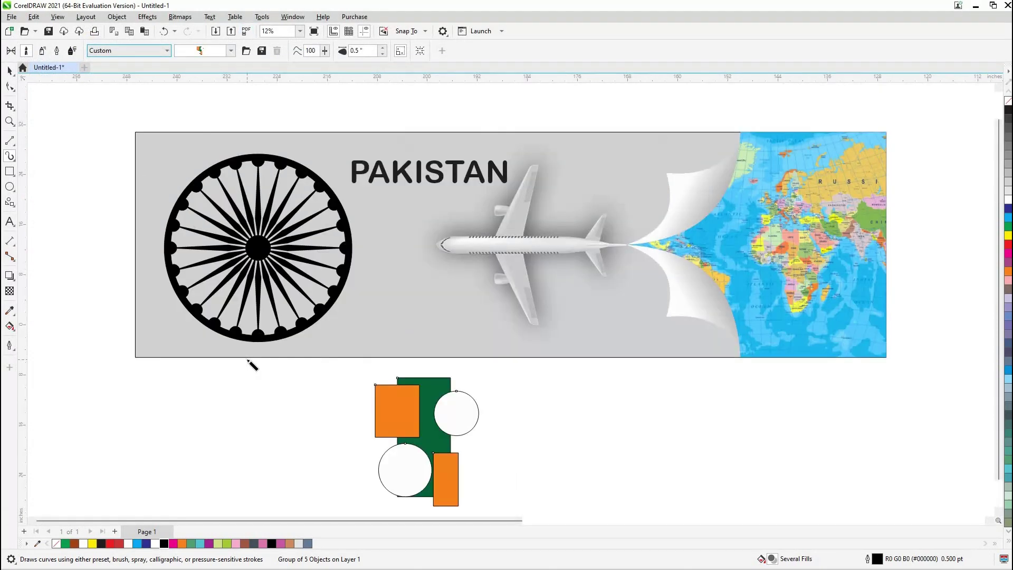
{"action": "key", "text": "space"}
{"action": "left_click", "coordinate": [431, 167]}
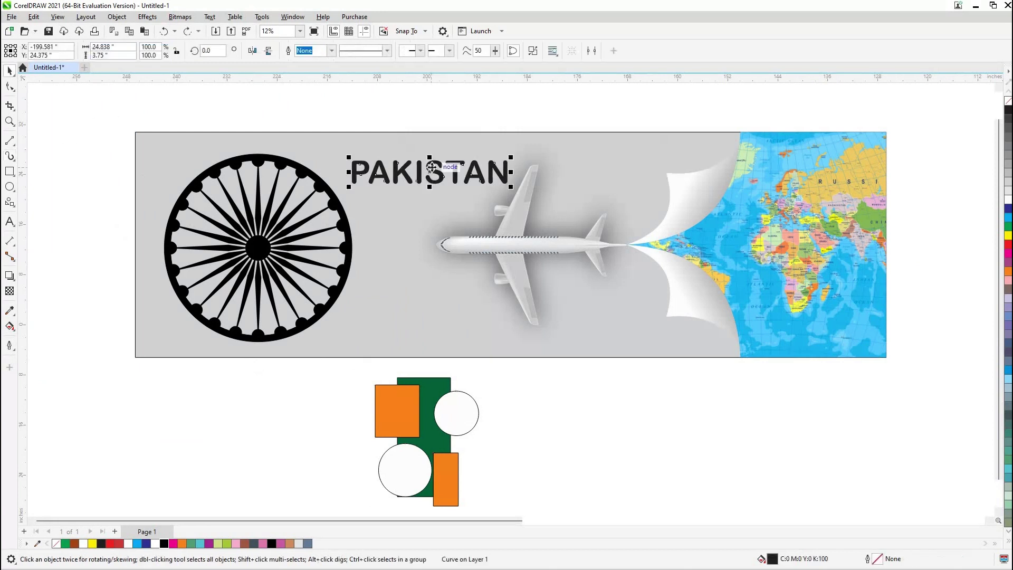
{"action": "left_click", "coordinate": [10, 157]}
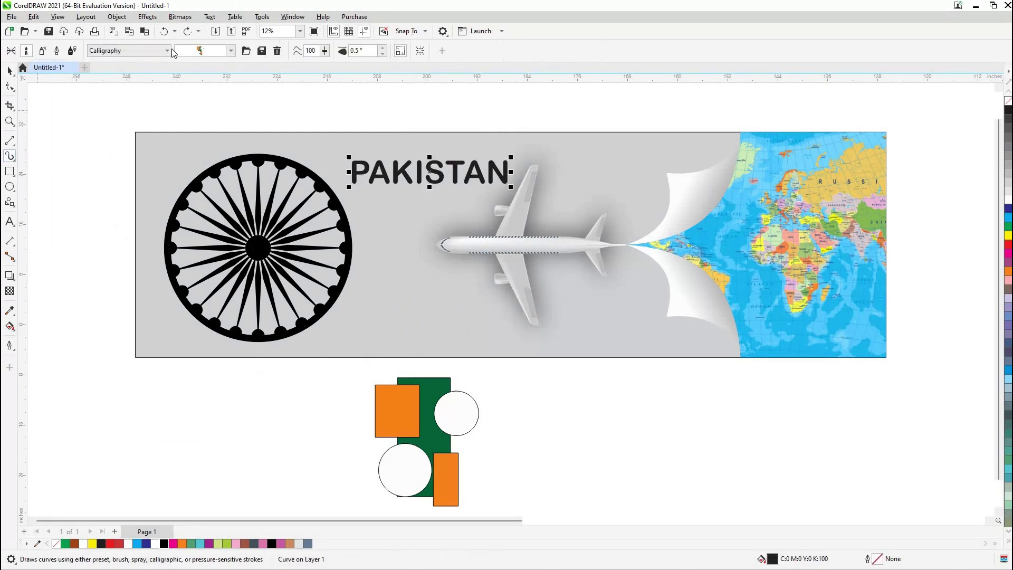
{"action": "left_click", "coordinate": [129, 50]}
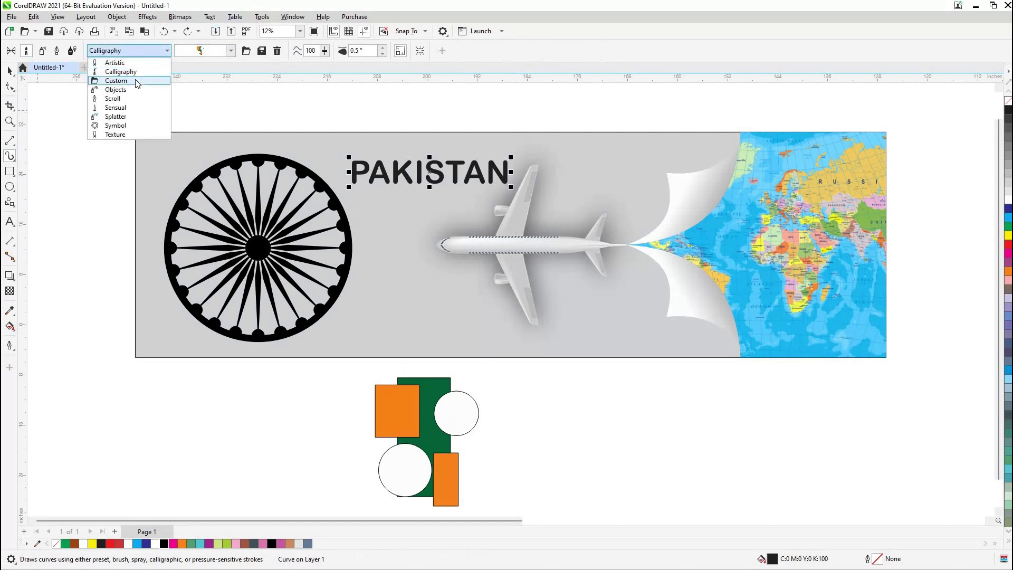
{"action": "left_click", "coordinate": [233, 55]}
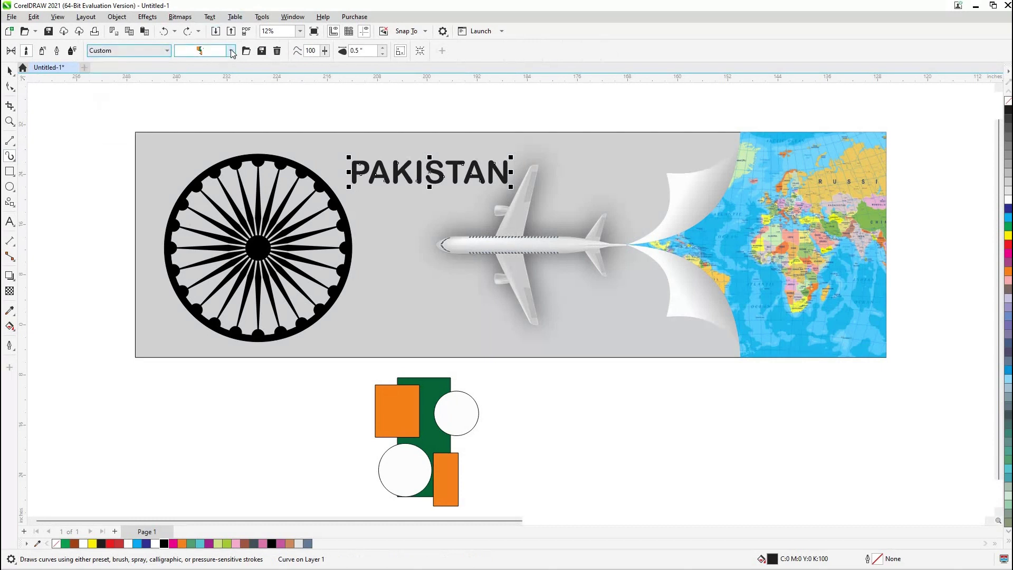
{"action": "left_click", "coordinate": [349, 98]}
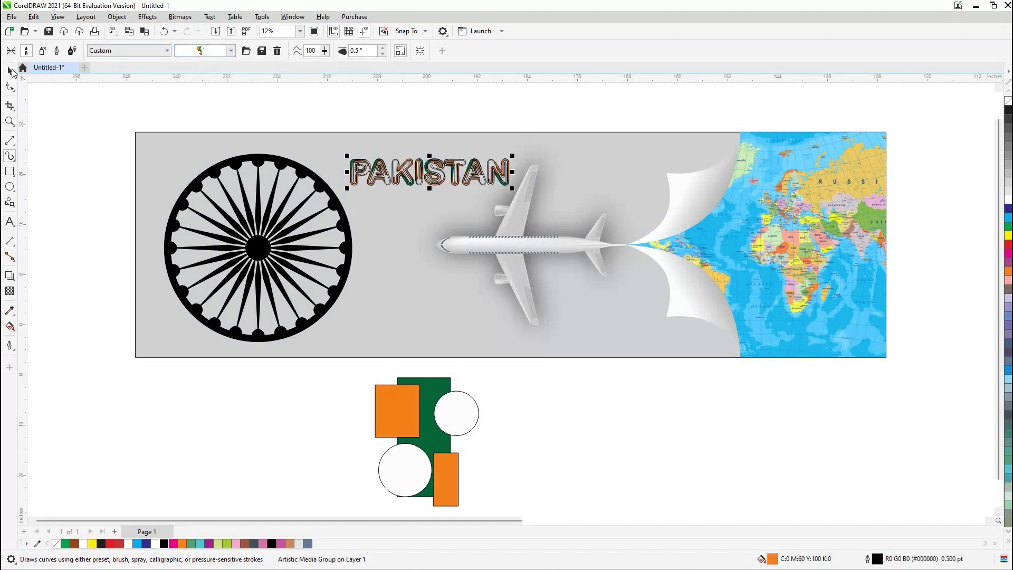
{"action": "left_click", "coordinate": [12, 72]}
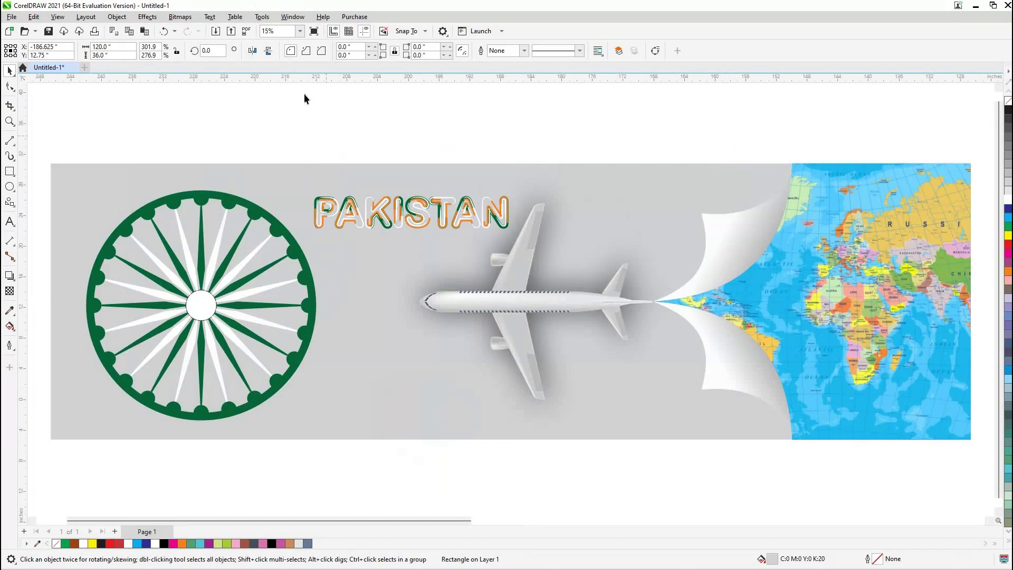
Remove the outline from the wheel's white centre circle with the No Color swatch.
{"action": "left_click", "coordinate": [253, 104]}
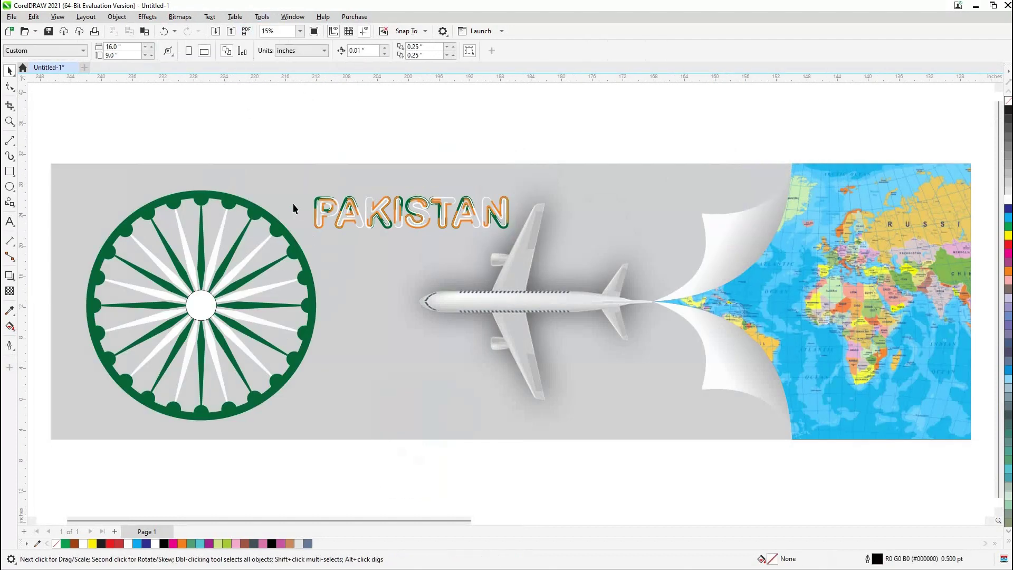
{"action": "left_click", "coordinate": [214, 302]}
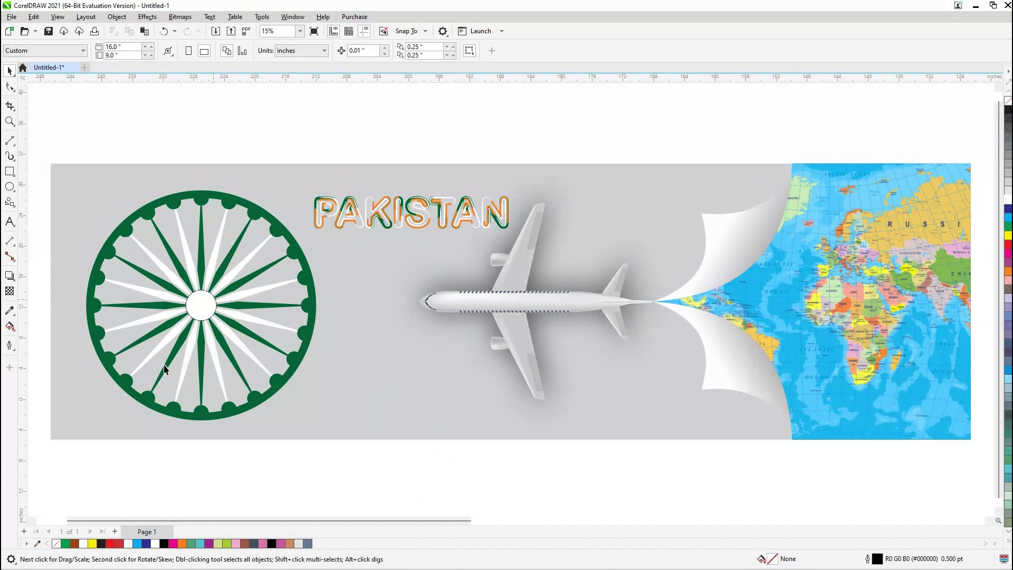
{"action": "right_click", "coordinate": [57, 545]}
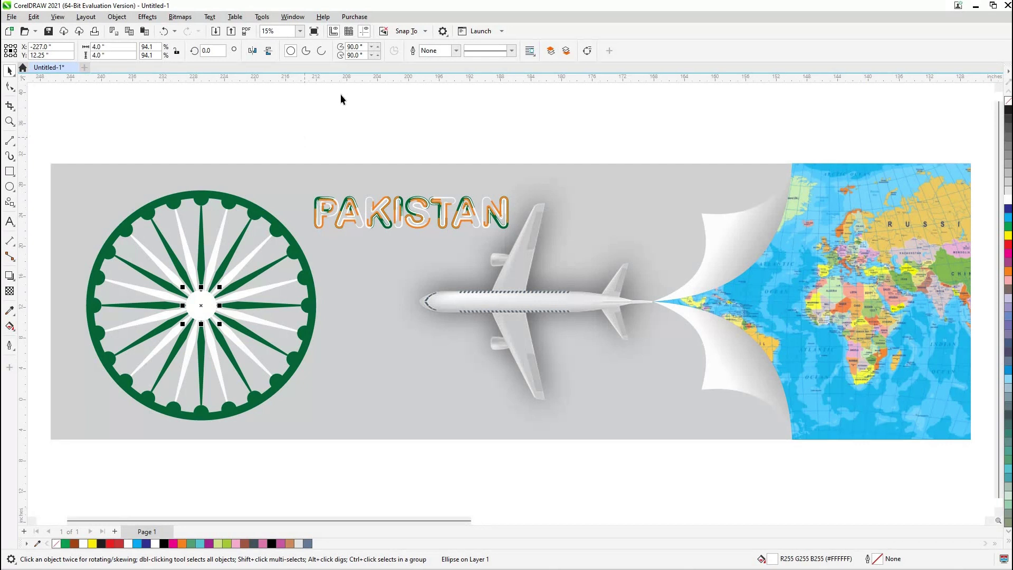
{"action": "left_click", "coordinate": [271, 106]}
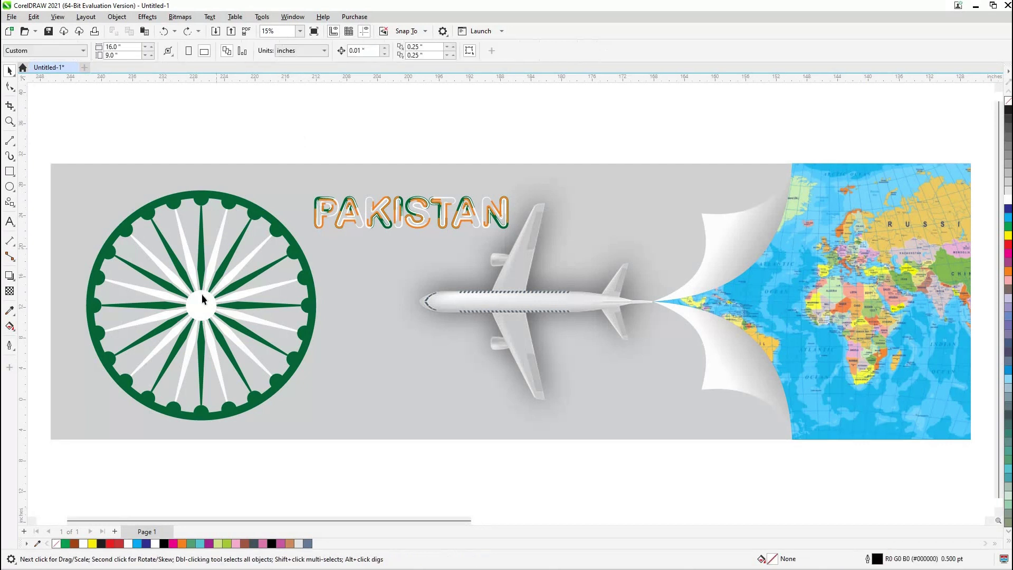